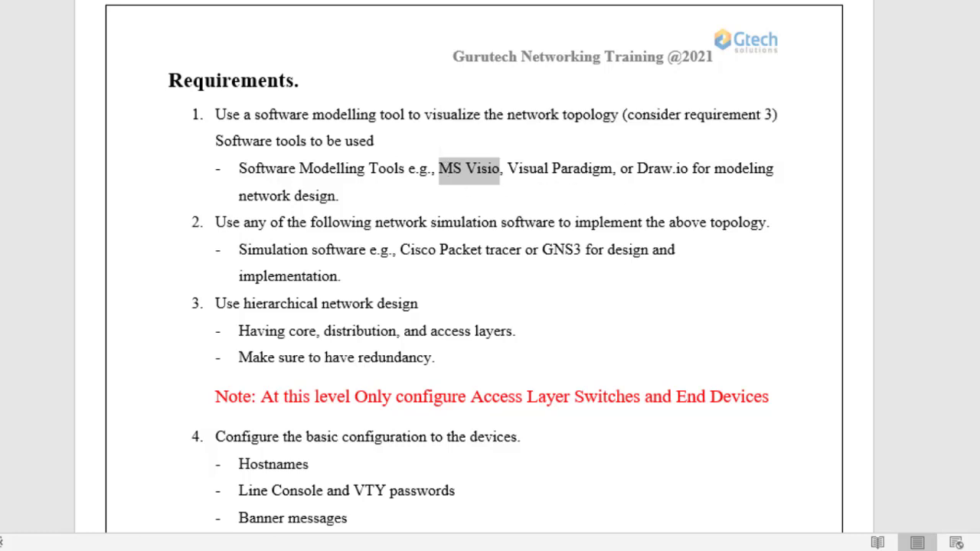
# Step: Review the case study's department tables and the requirements for modelling tools, simulation software and hierarchical network design
pyautogui.hotkey('alt', 'Tab')
pyautogui.hotkey('alt', 'Tab')
pyautogui.moveTo(525, 252); pyautogui.dragTo(424, 252)
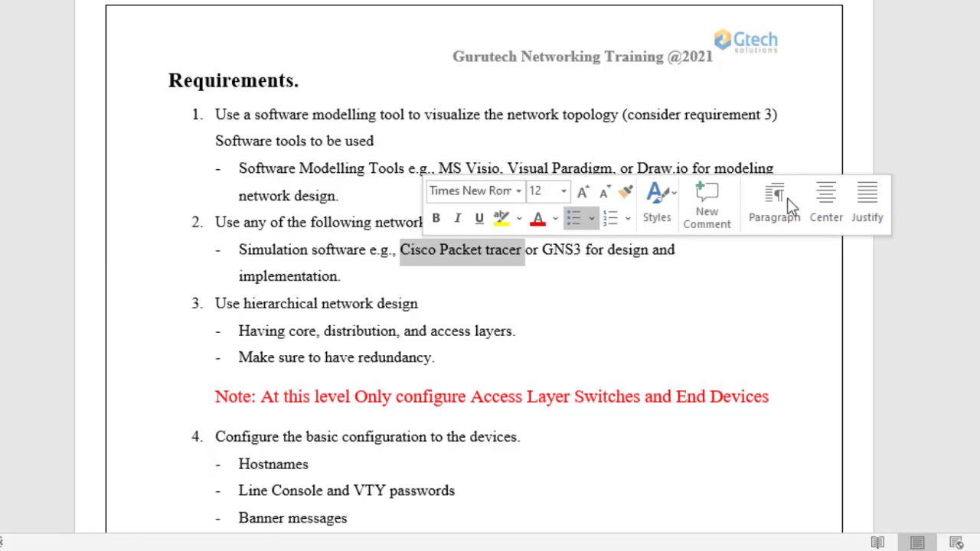
pyautogui.scroll(-4, 522, 309)
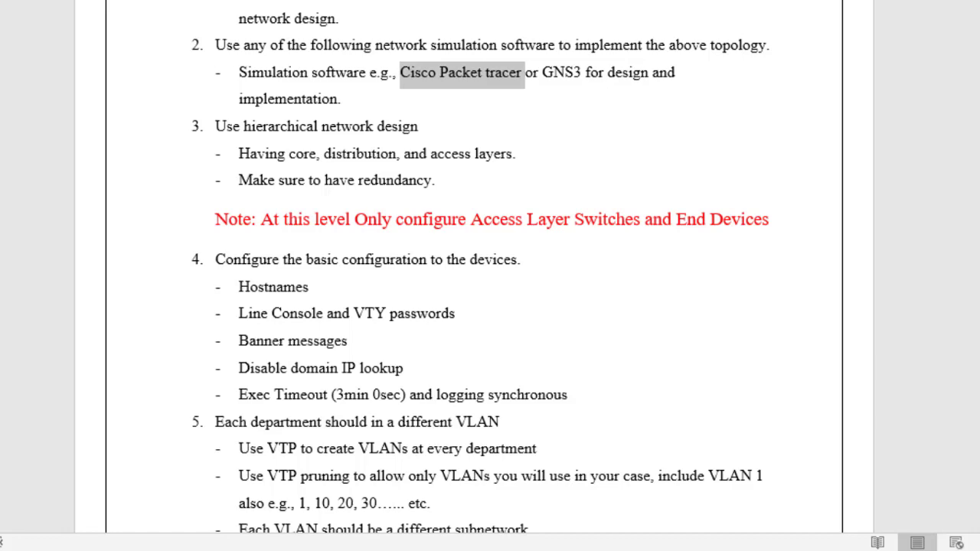
pyautogui.scroll(15, 490, 268)
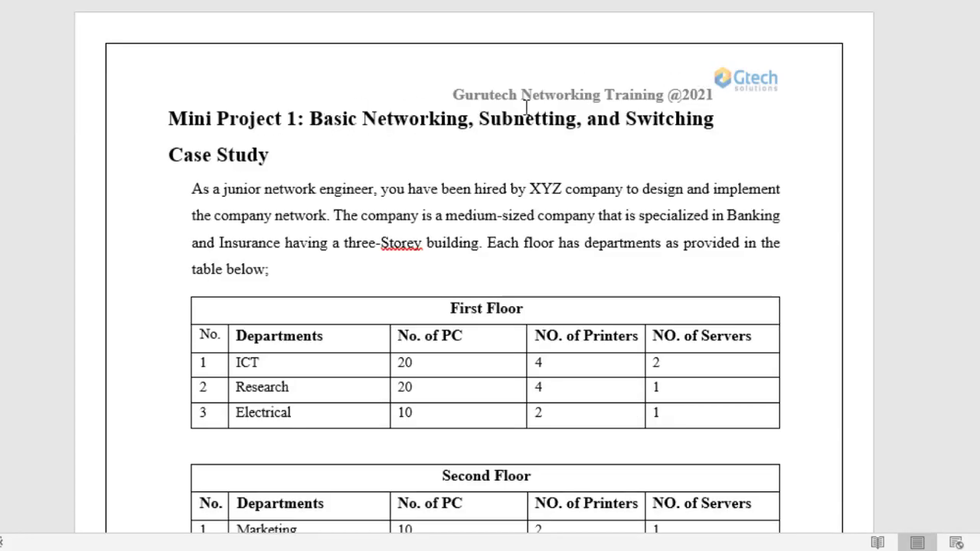
pyautogui.scroll(-15, 475, 306)
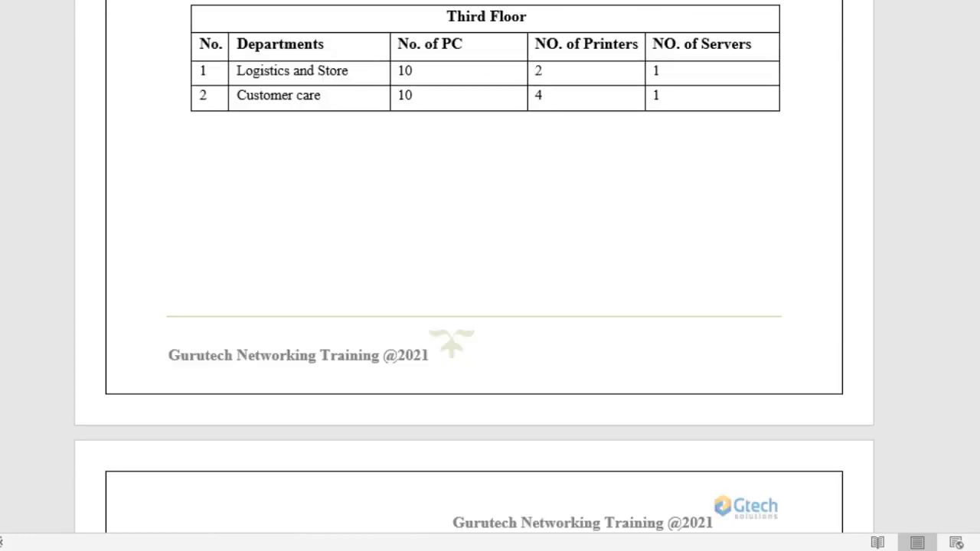
pyautogui.scroll(-3, 475, 306)
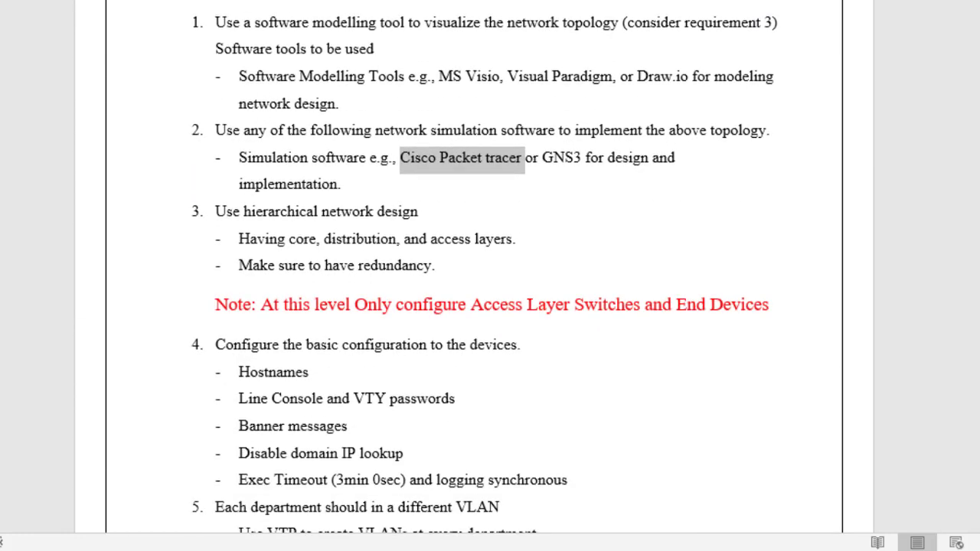
pyautogui.scroll(-7, 474, 306)
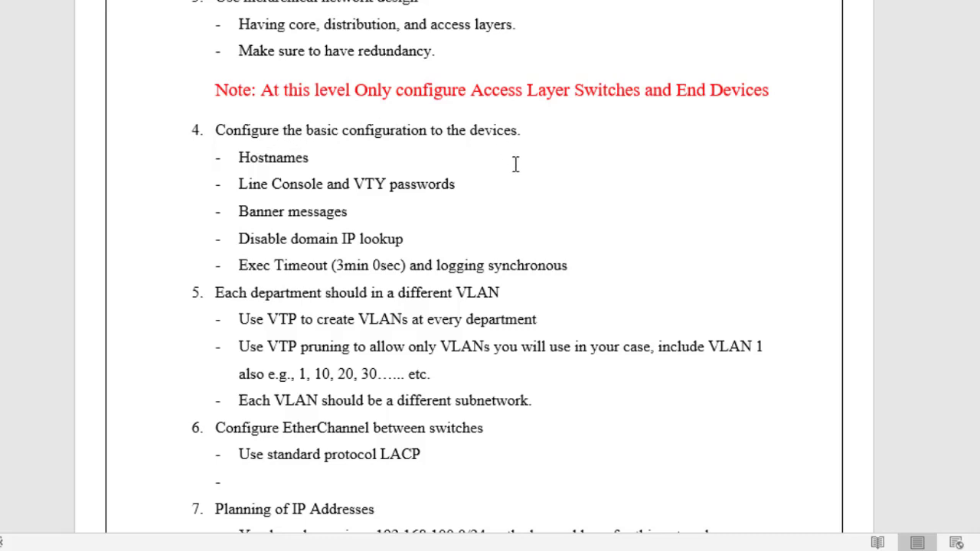
# Step: Read the requirements on basic device configuration, department VLANs, EtherChannel with LACP, and IP address planning
pyautogui.moveTo(576, 266); pyautogui.dragTo(237, 166)
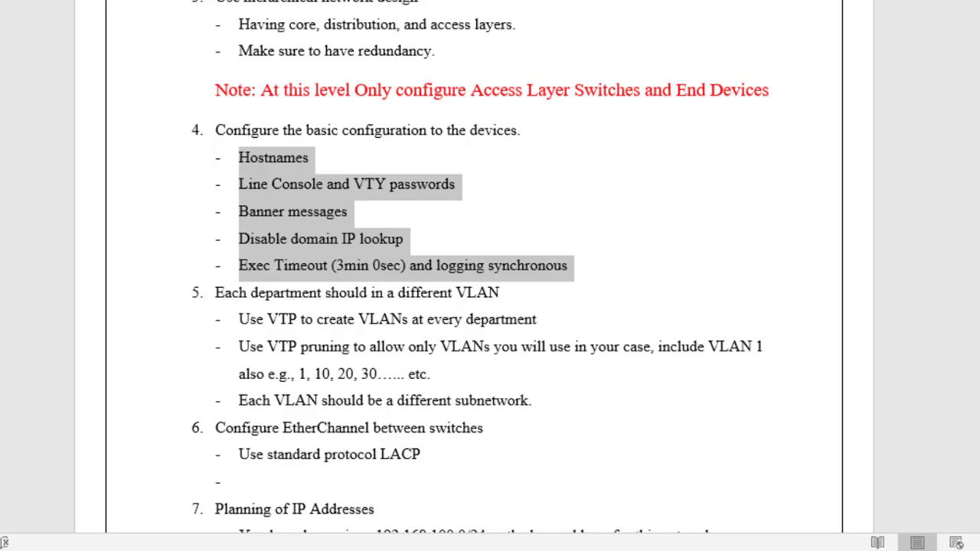
pyautogui.scroll(15, 490, 275)
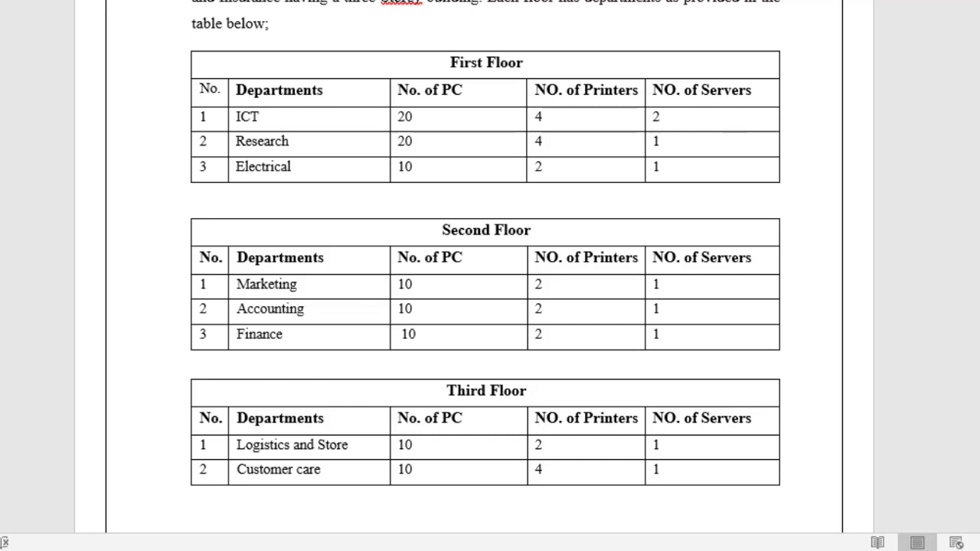
pyautogui.scroll(-20, 474, 268)
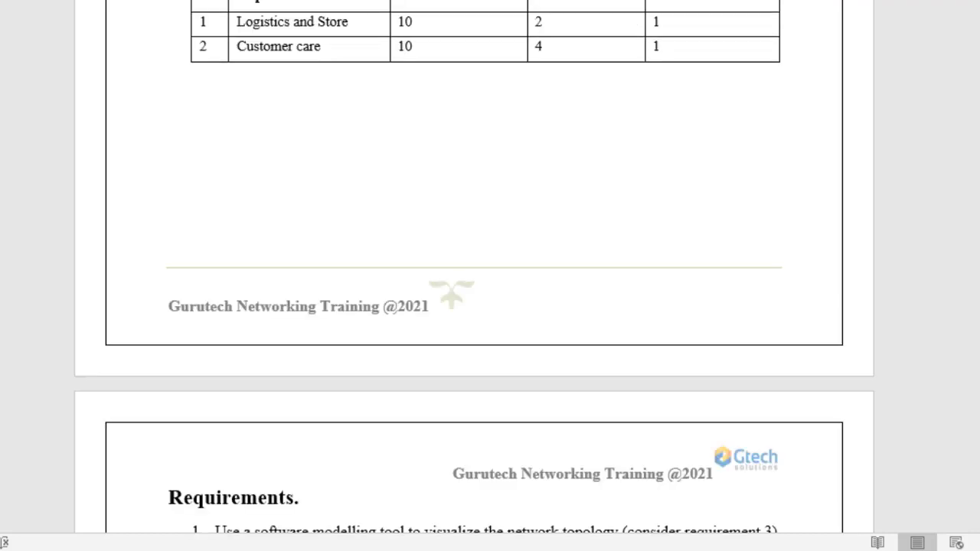
pyautogui.scroll(3, 474, 268)
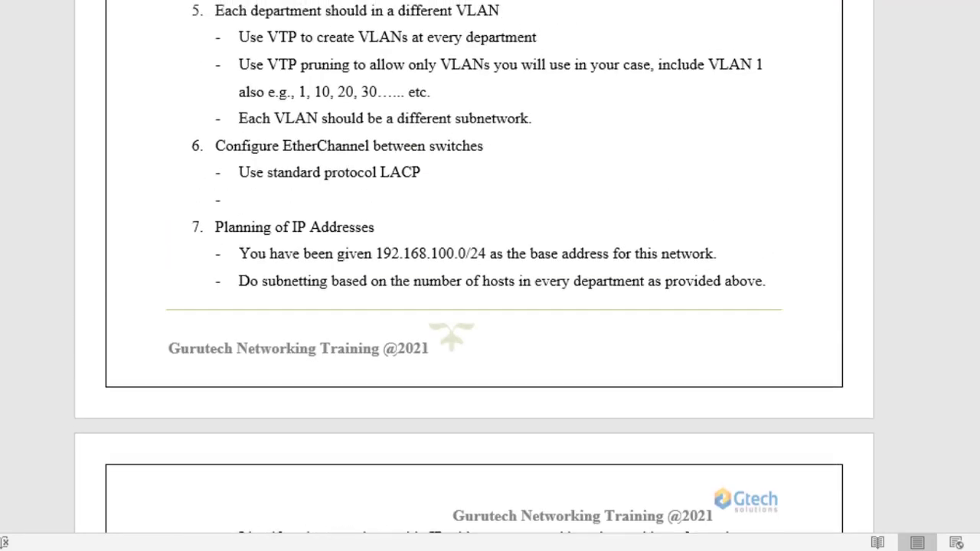
pyautogui.scroll(1, 475, 268)
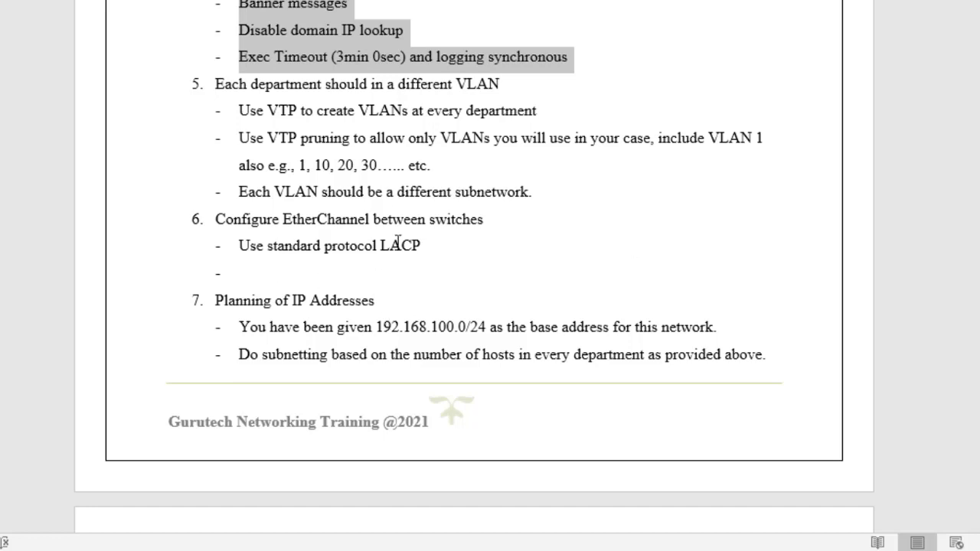
pyautogui.moveTo(428, 245); pyautogui.dragTo(381, 249)
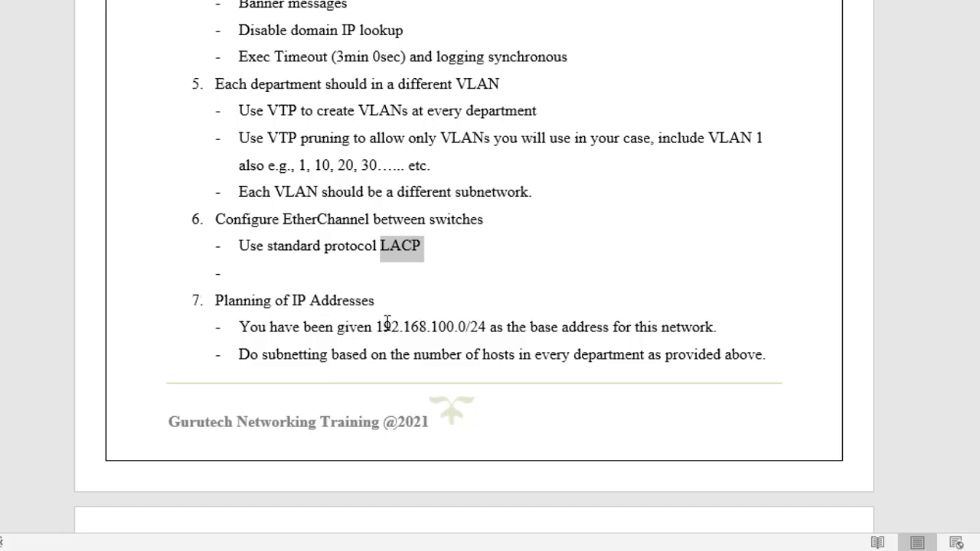
pyautogui.moveTo(376, 326); pyautogui.dragTo(485, 325)
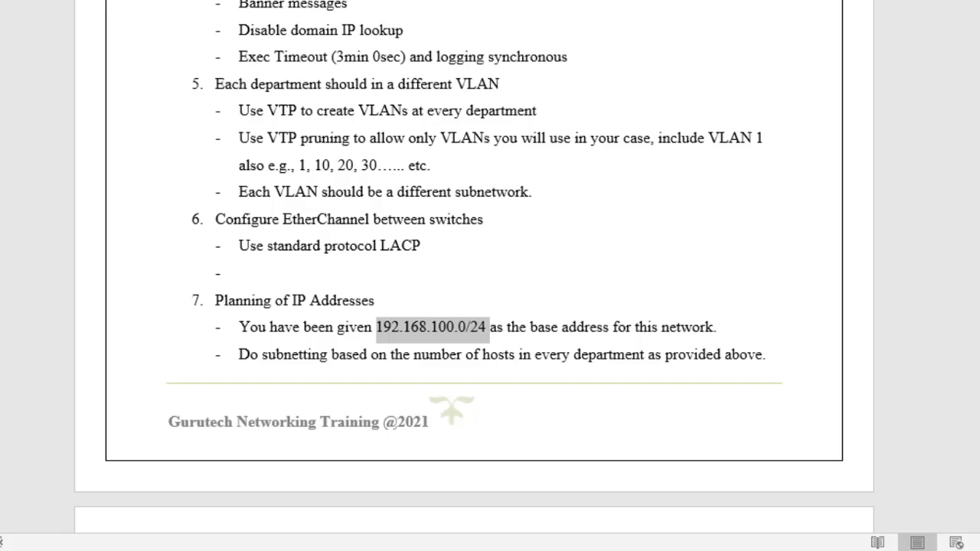
# Step: Read the remaining requirements on end device configuration, port security, communication tests and project documentation
pyautogui.scroll(-10, 474, 267)
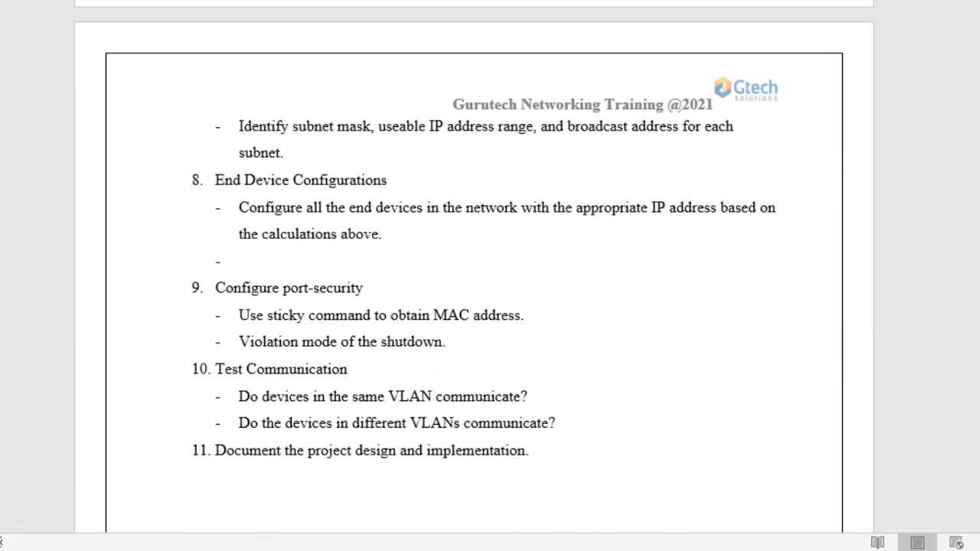
pyautogui.moveTo(184, 166); pyautogui.dragTo(280, 201)
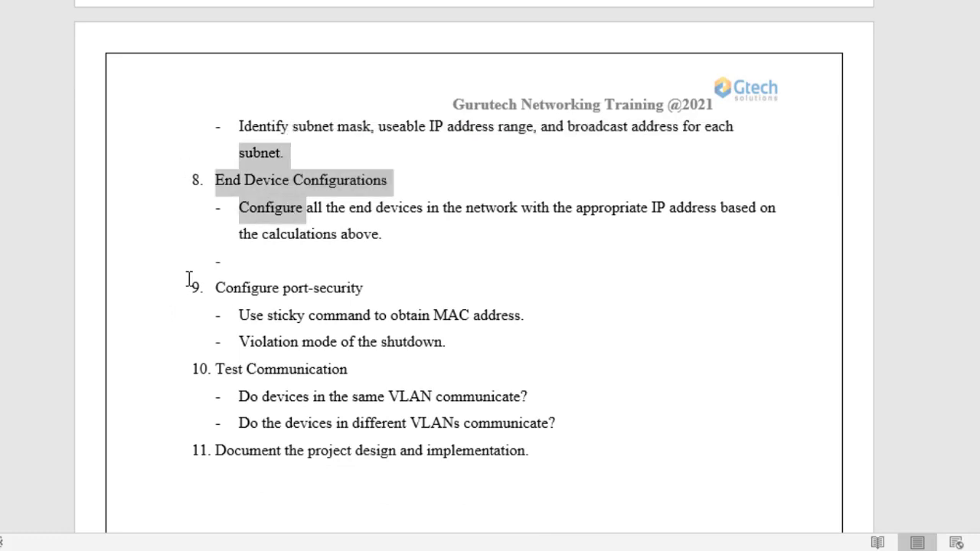
pyautogui.moveTo(218, 287); pyautogui.dragTo(371, 285)
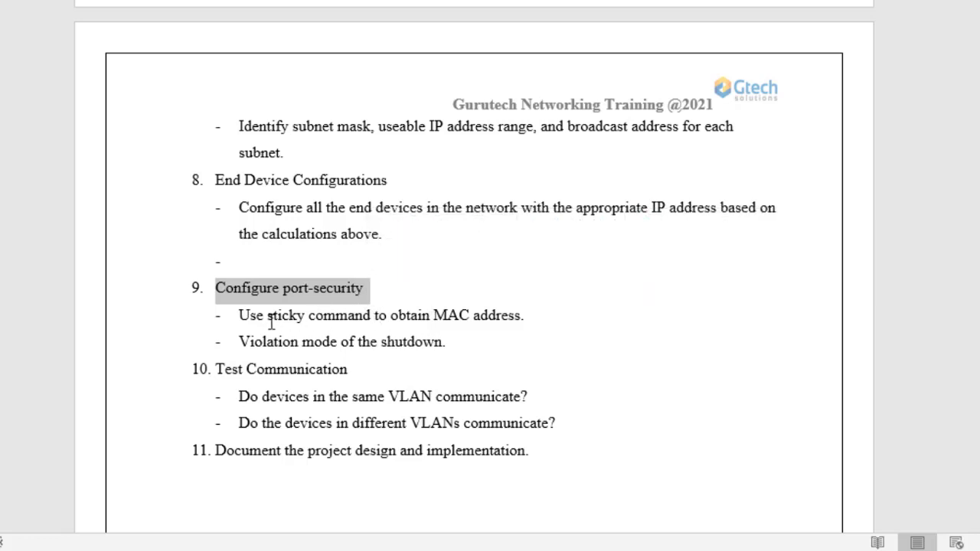
pyautogui.moveTo(311, 316); pyautogui.dragTo(270, 316)
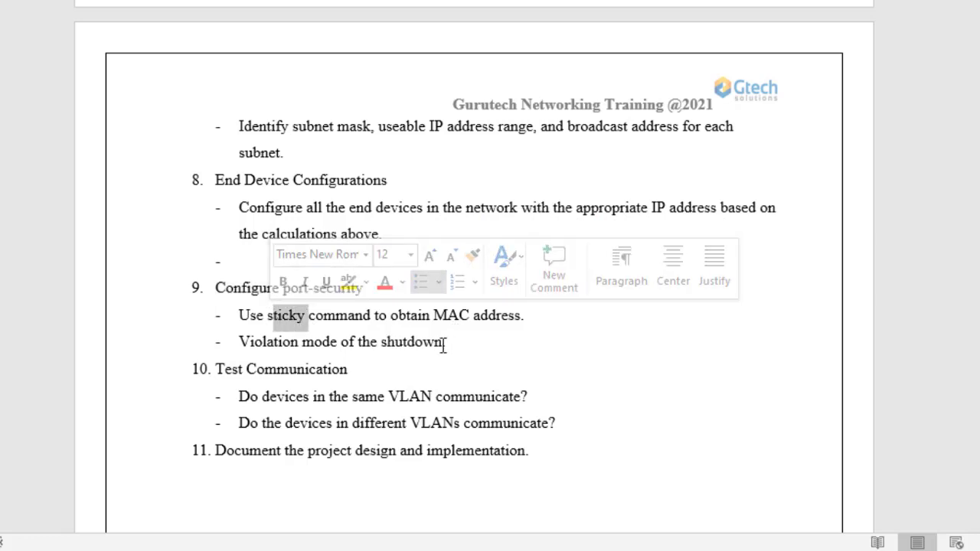
pyautogui.moveTo(443, 342); pyautogui.dragTo(384, 342)
pyautogui.click(211, 370)
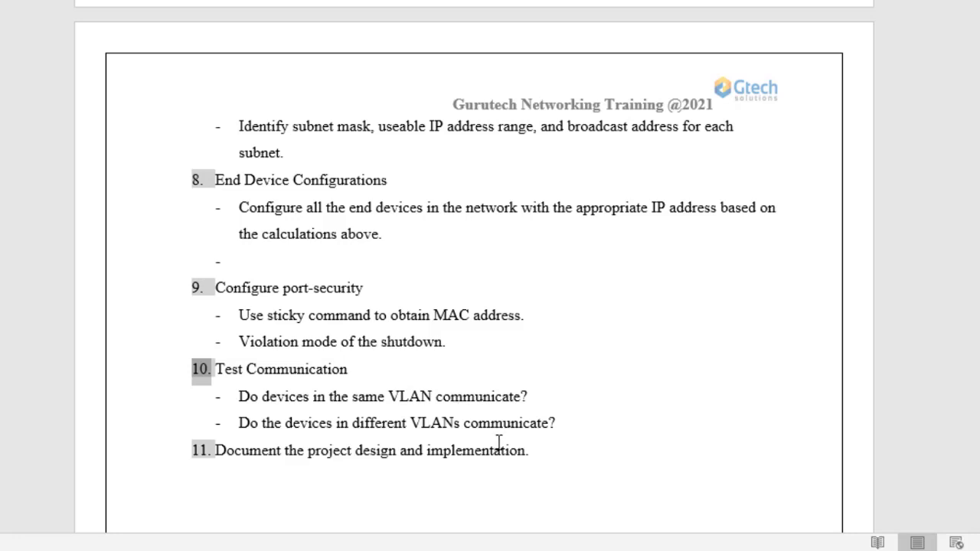
pyautogui.click(548, 455)
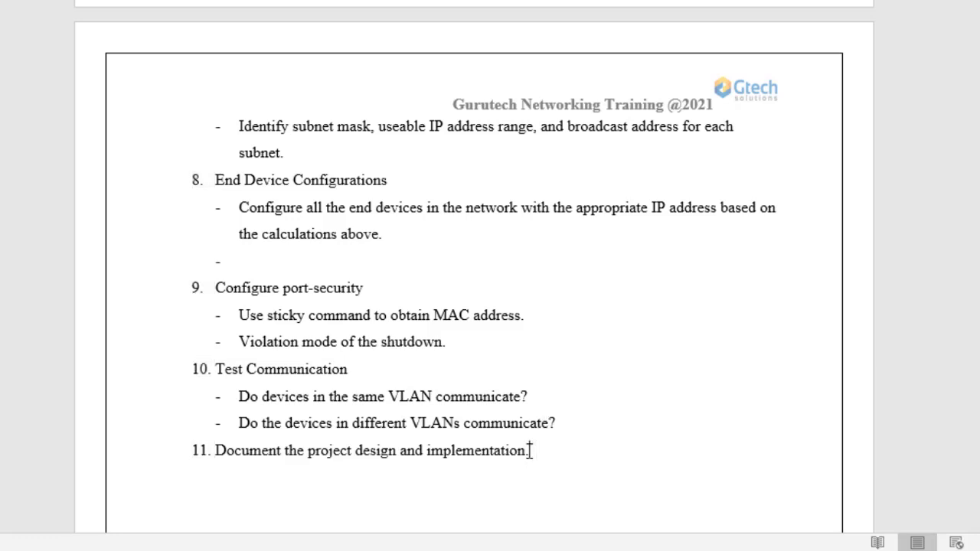
pyautogui.moveTo(530, 451); pyautogui.dragTo(244, 458)
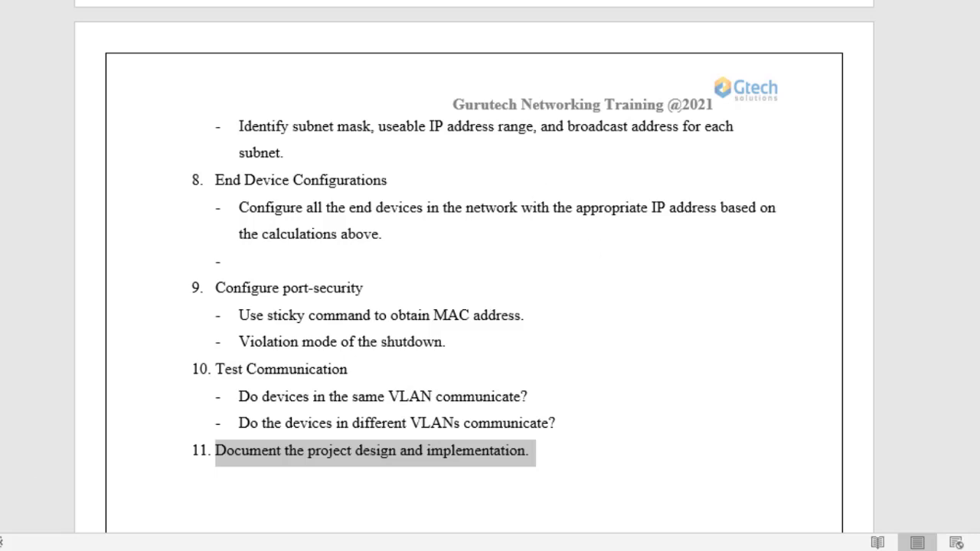
# Step: Launch Visio and create a new Basic Diagram drawing with US Units
pyautogui.press('super')
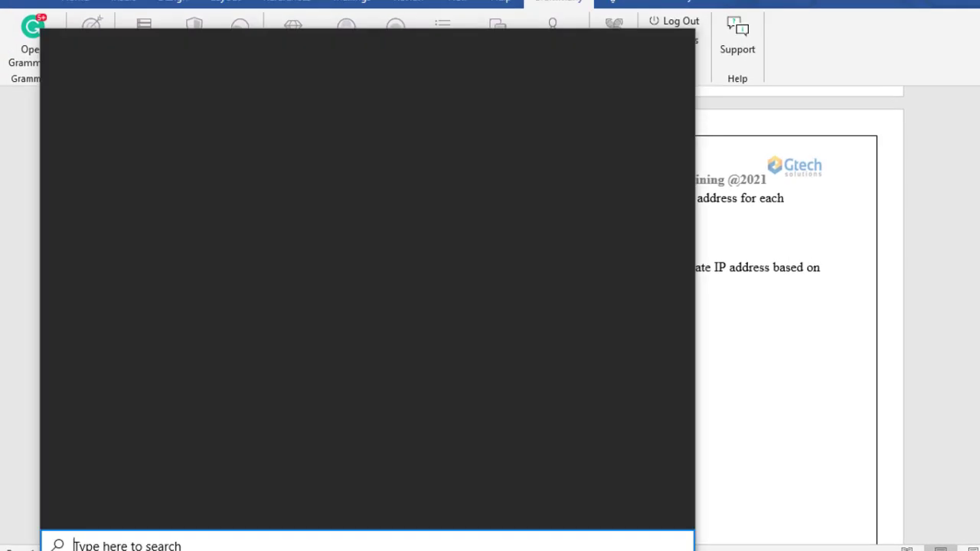
pyautogui.write('vi')
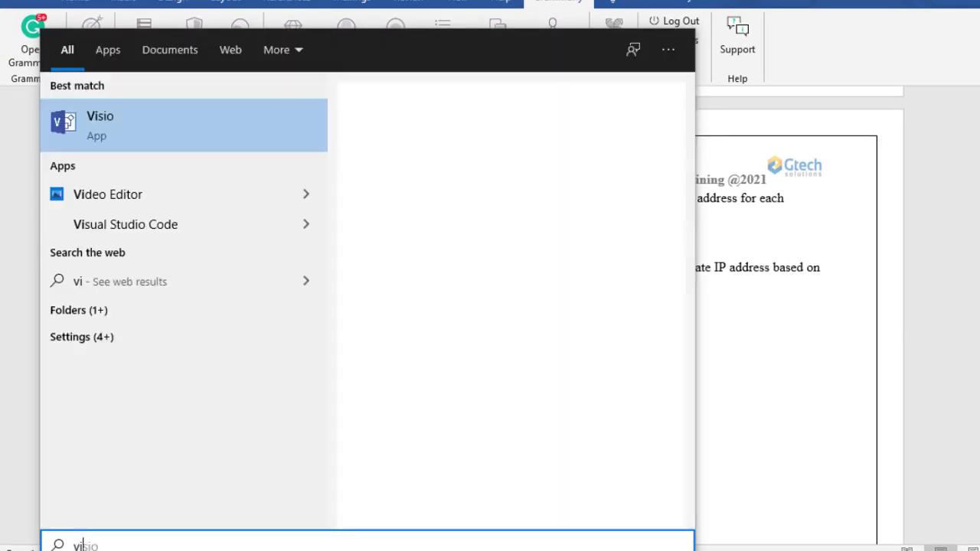
pyautogui.write('sio')
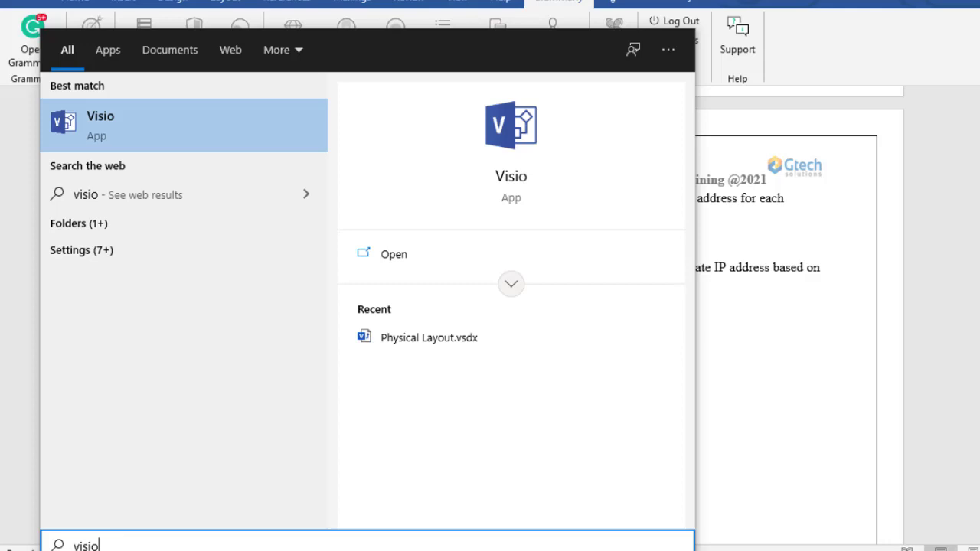
pyautogui.press('Return')
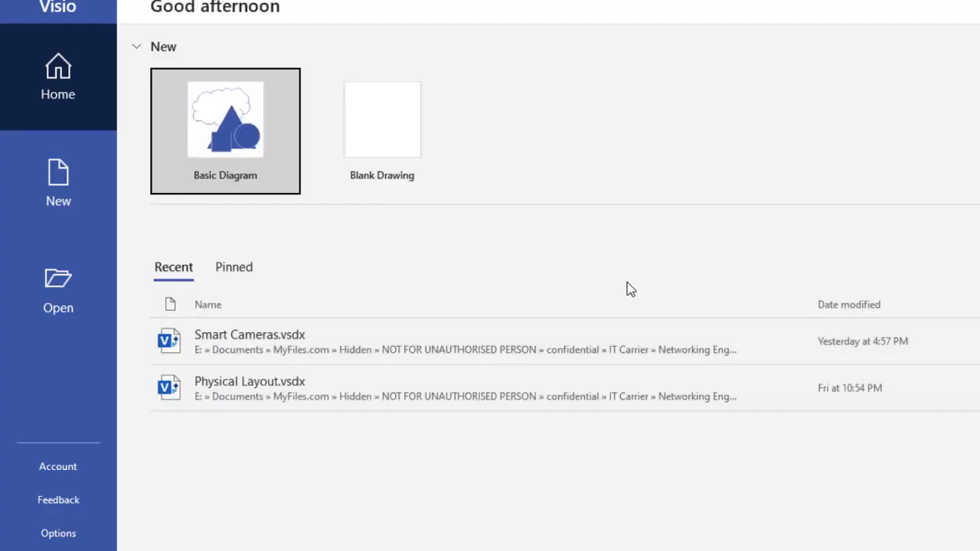
pyautogui.click(221, 122)
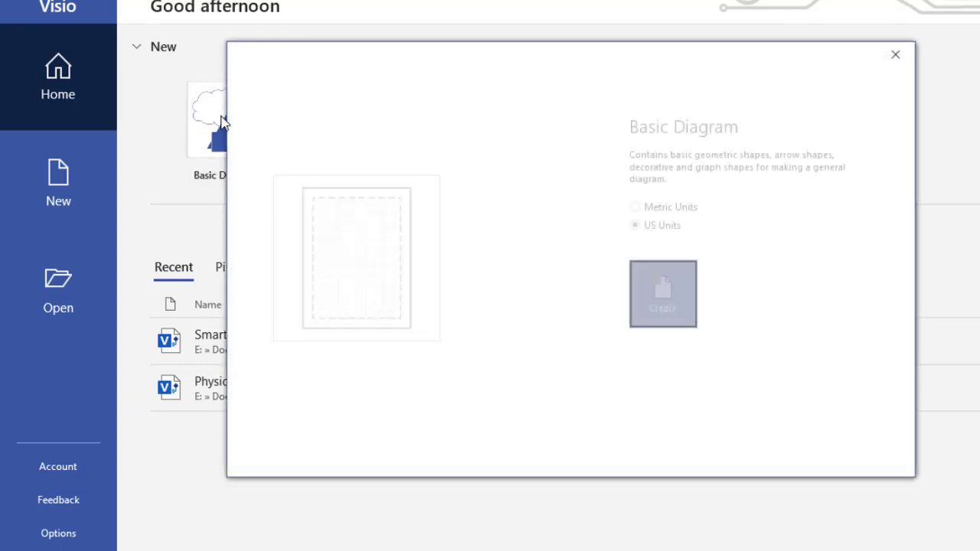
pyautogui.click(680, 300)
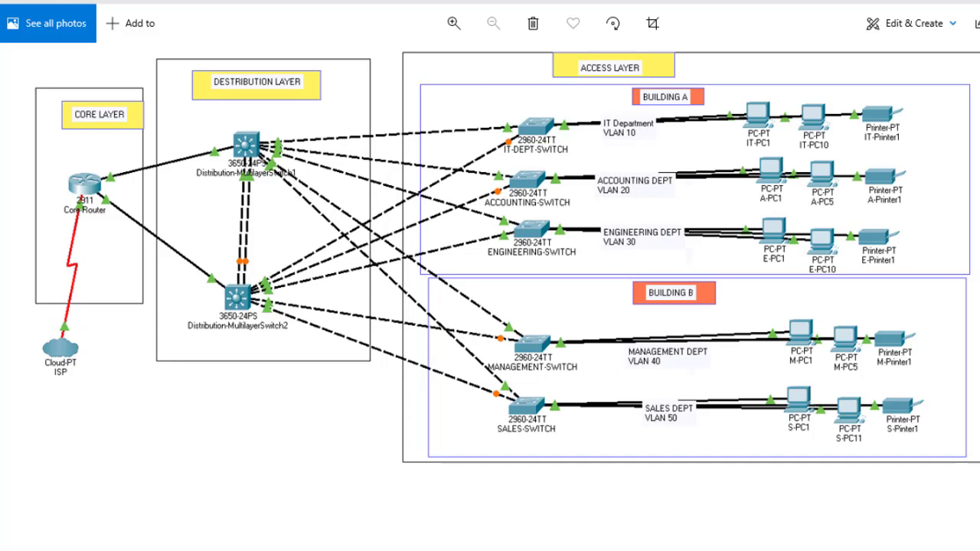
# Step: Switch from the example topology image back to the empty Visio drawing and search the shapes for "router"
pyautogui.click(817, 548)
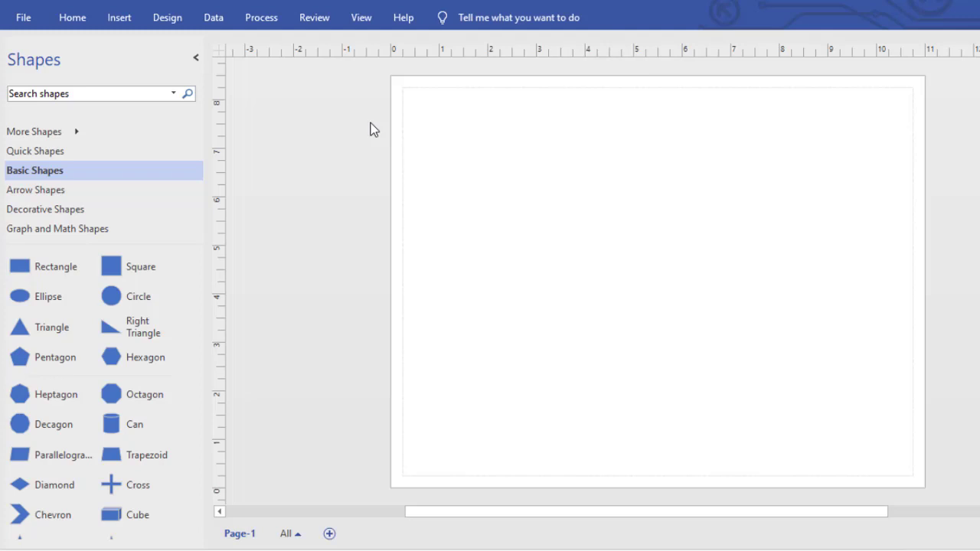
pyautogui.click(63, 93)
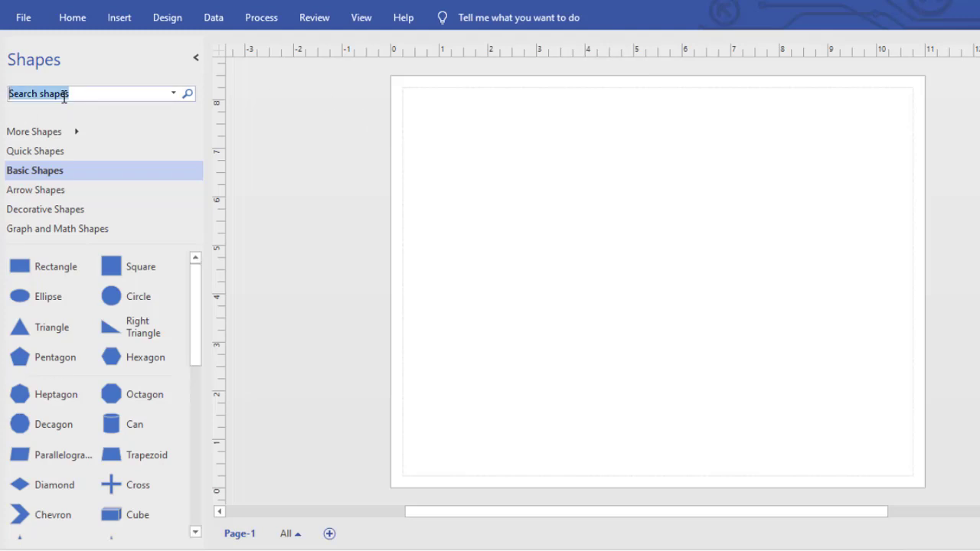
pyautogui.click(85, 93)
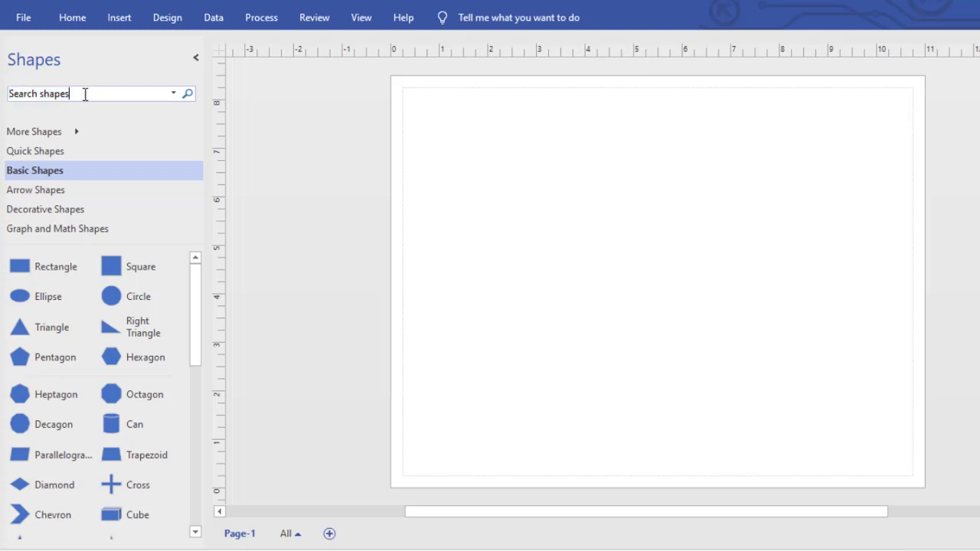
pyautogui.moveTo(85, 94); pyautogui.dragTo(3, 93)
pyautogui.write('rout')
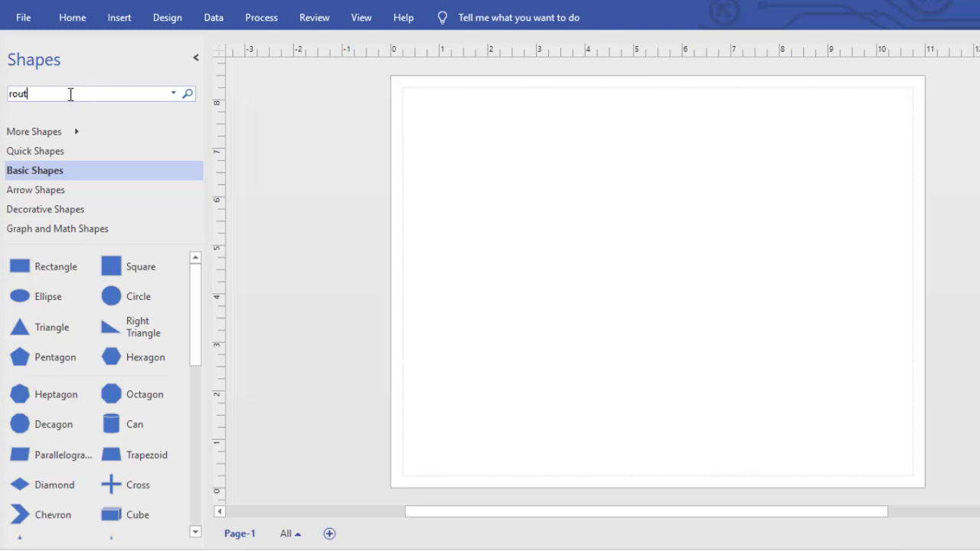
pyautogui.write('er')
pyautogui.press('Return')
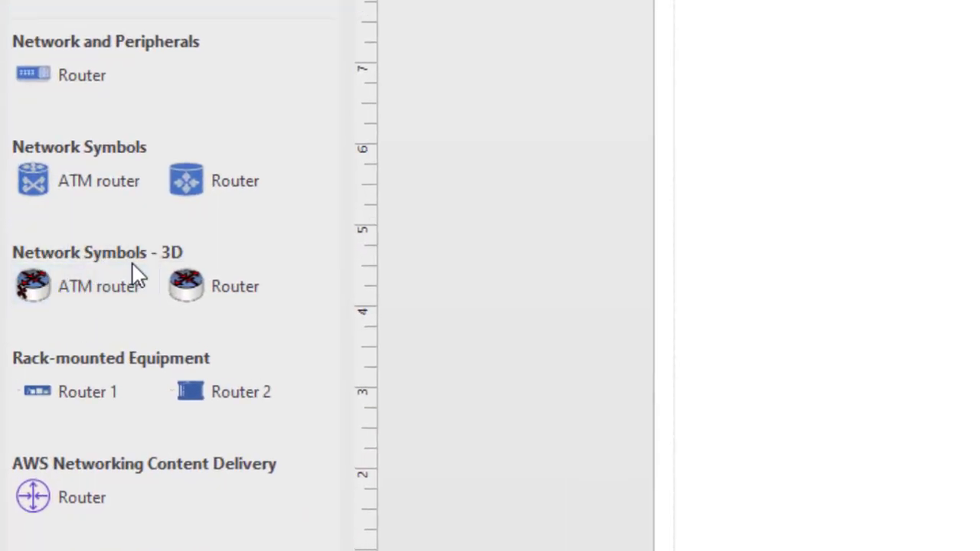
# Step: Place the Router from Network Symbols - 3D in the page's upper-left area and shrink it to about 0.7 inches wide
pyautogui.moveTo(195, 294); pyautogui.dragTo(830, 122)
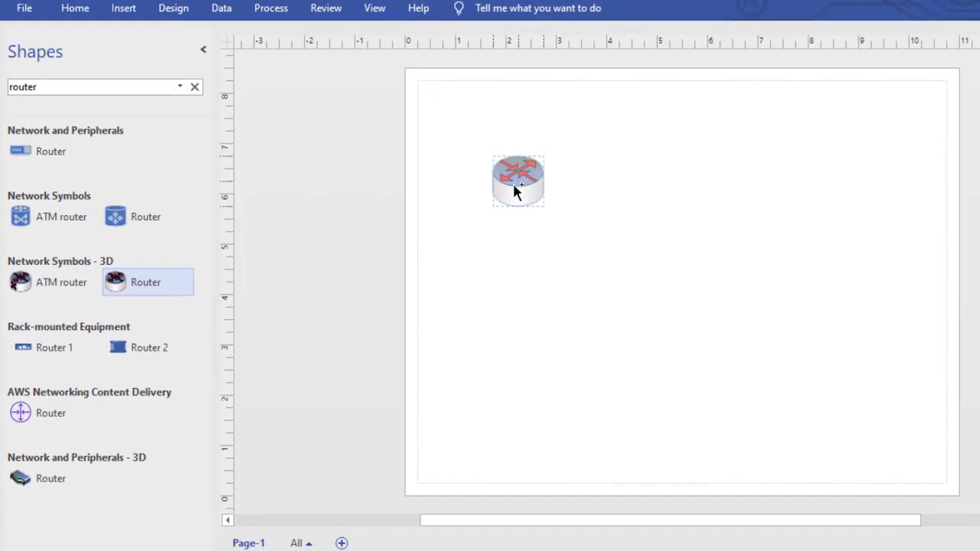
pyautogui.moveTo(513, 185); pyautogui.dragTo(514, 223)
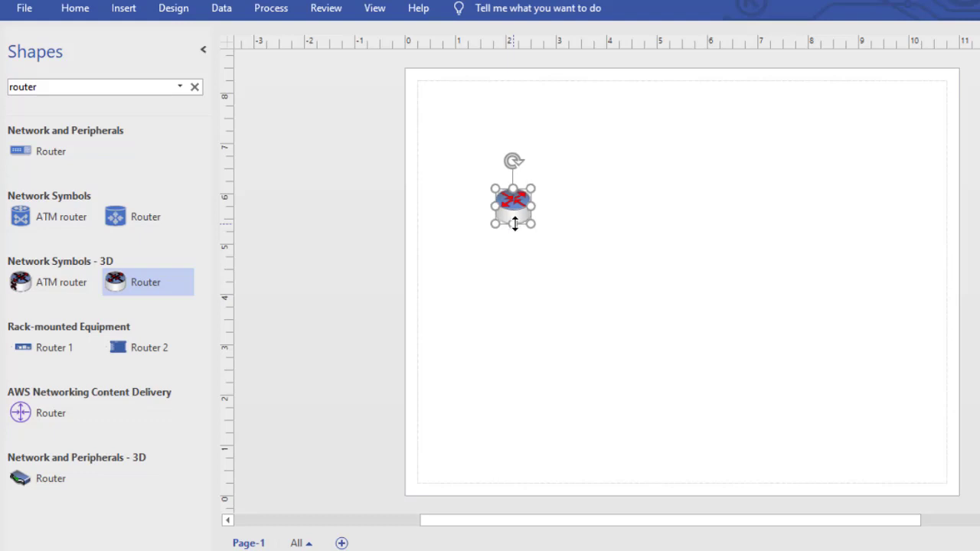
pyautogui.click(518, 280)
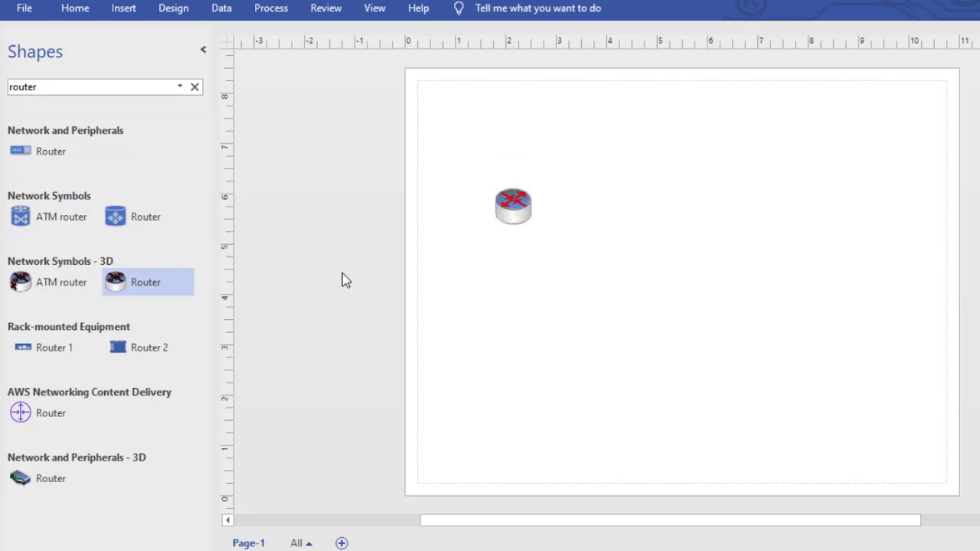
# Step: Label the router "Core-Router"
pyautogui.click(193, 285)
pyautogui.doubleClick(514, 221)
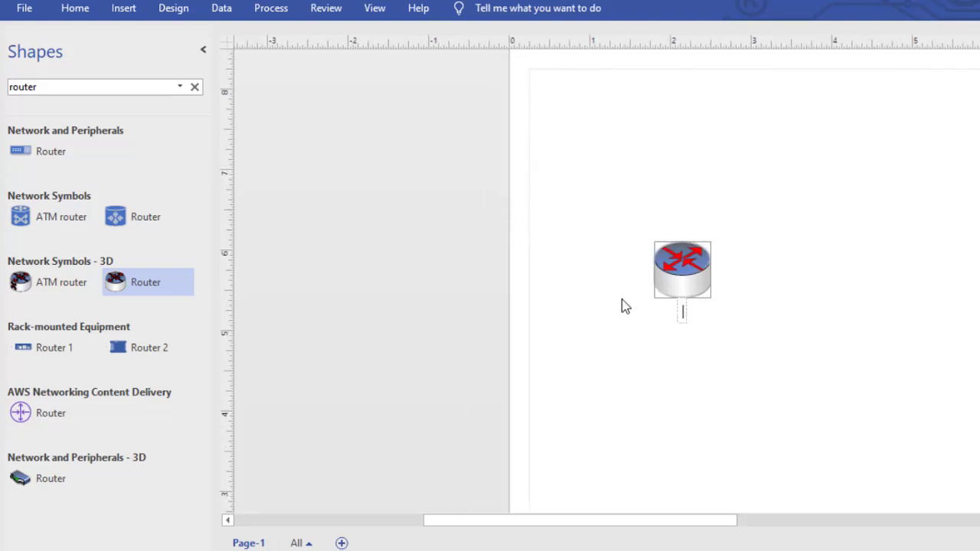
pyautogui.write('core Layer')
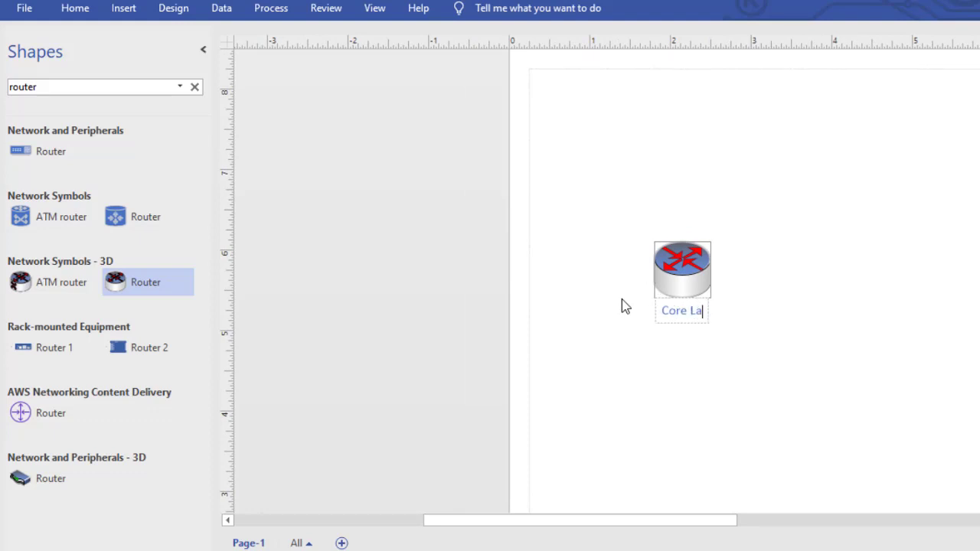
pyautogui.press('BackSpace')
pyautogui.press('BackSpace')
pyautogui.press('BackSpace')
pyautogui.press('BackSpace')
pyautogui.press('BackSpace')
pyautogui.press('BackSpace')
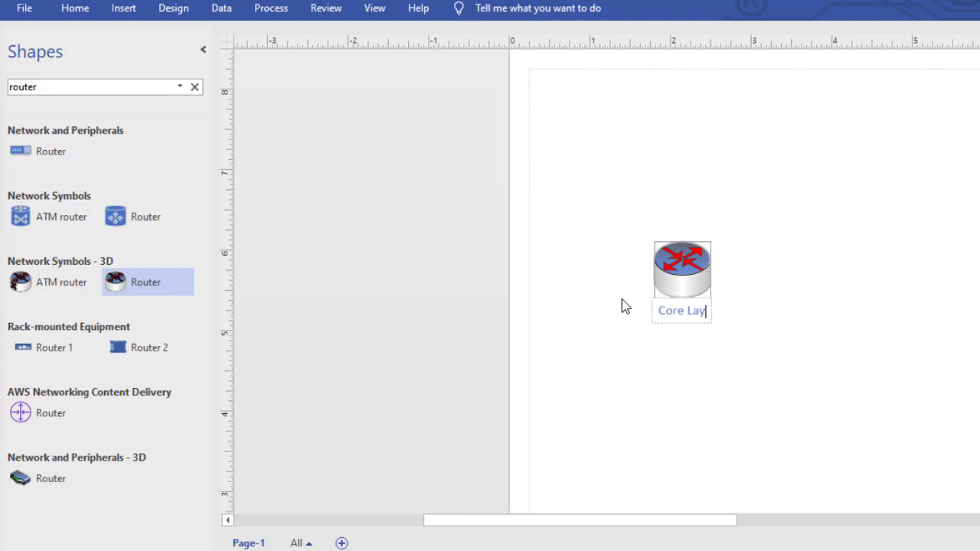
pyautogui.write('-Router')
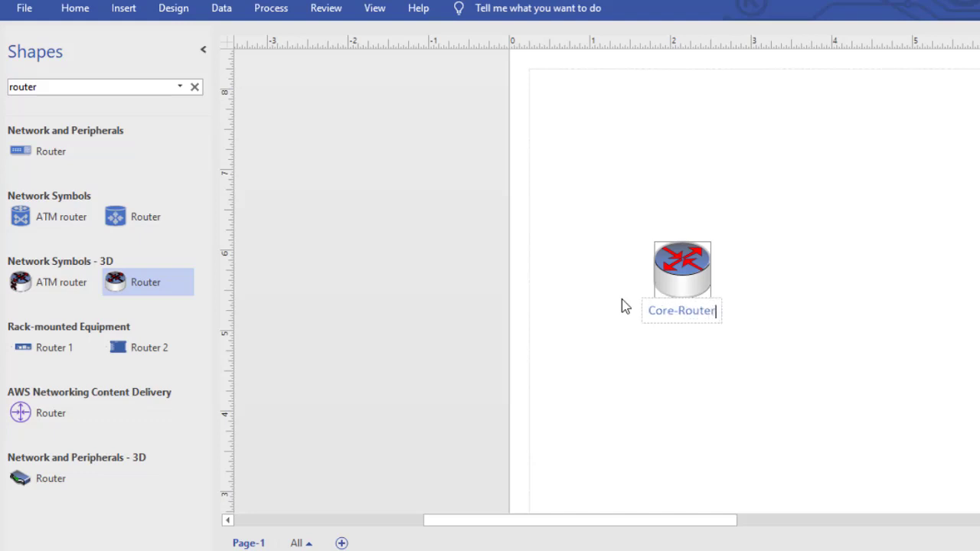
pyautogui.press('Escape')
pyautogui.click(731, 359)
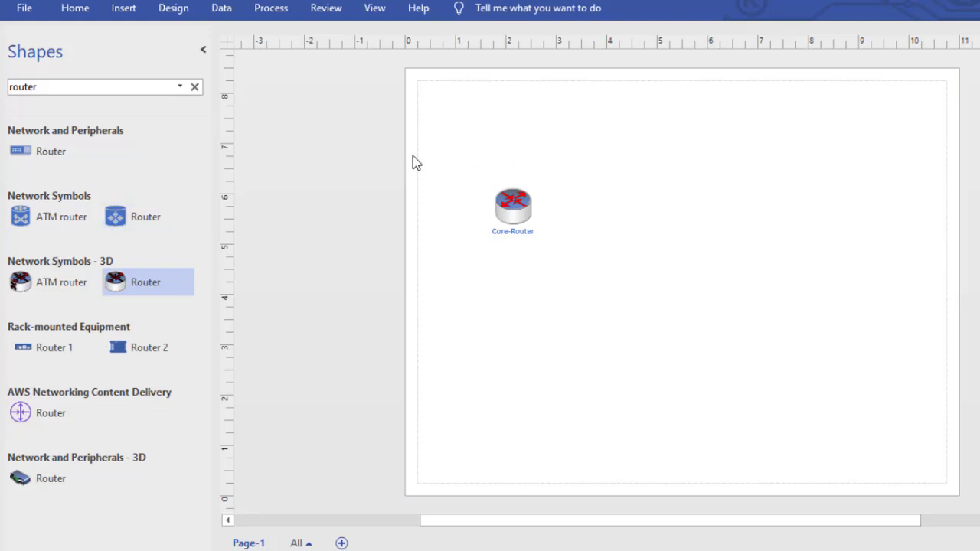
# Step: Search the shapes for "switch"
pyautogui.click(99, 90)
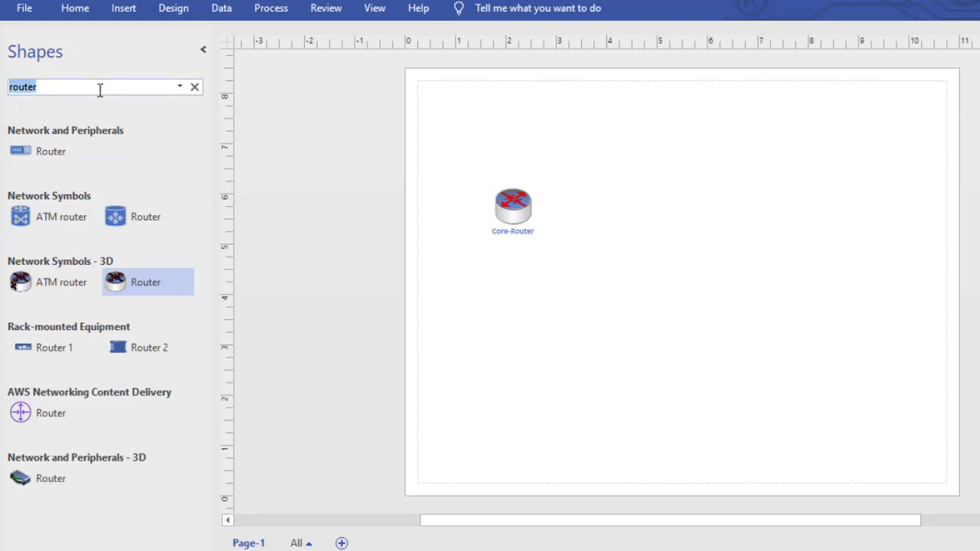
pyautogui.write('switch')
pyautogui.press('Return')
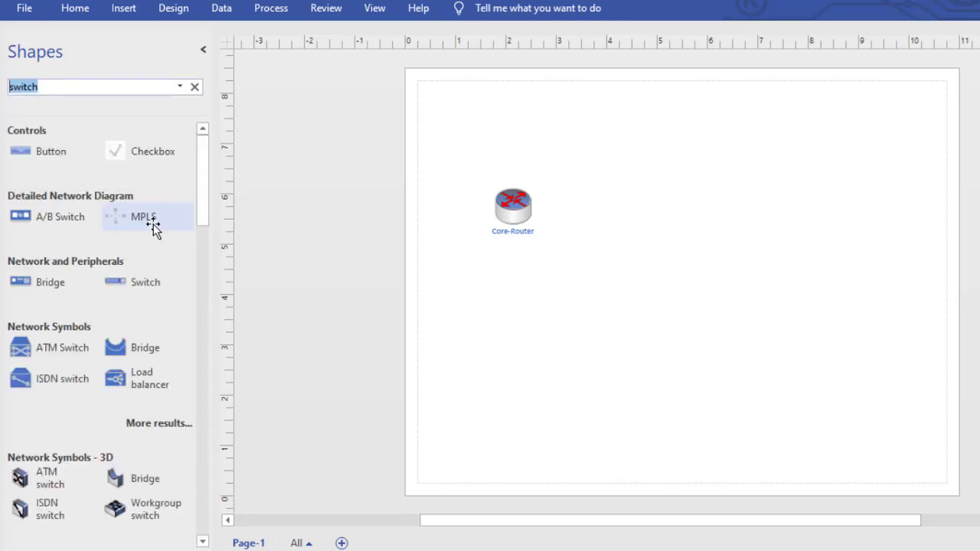
# Step: Place the ATM switch from Network Symbols - 3D above and to the right of Core-Router and shrink it to about 0.7 inches wide
pyautogui.moveTo(202, 217); pyautogui.dragTo(198, 259)
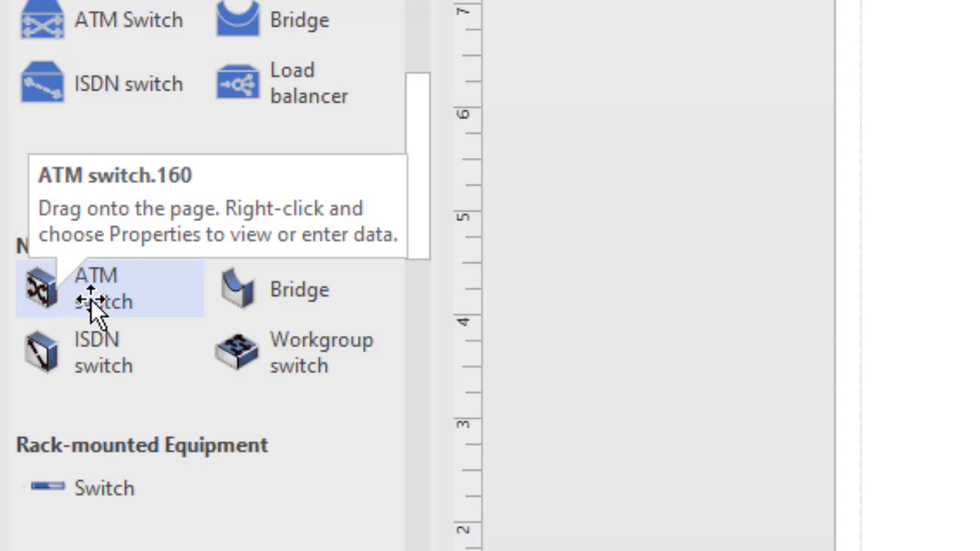
pyautogui.moveTo(88, 299); pyautogui.dragTo(979, 0)
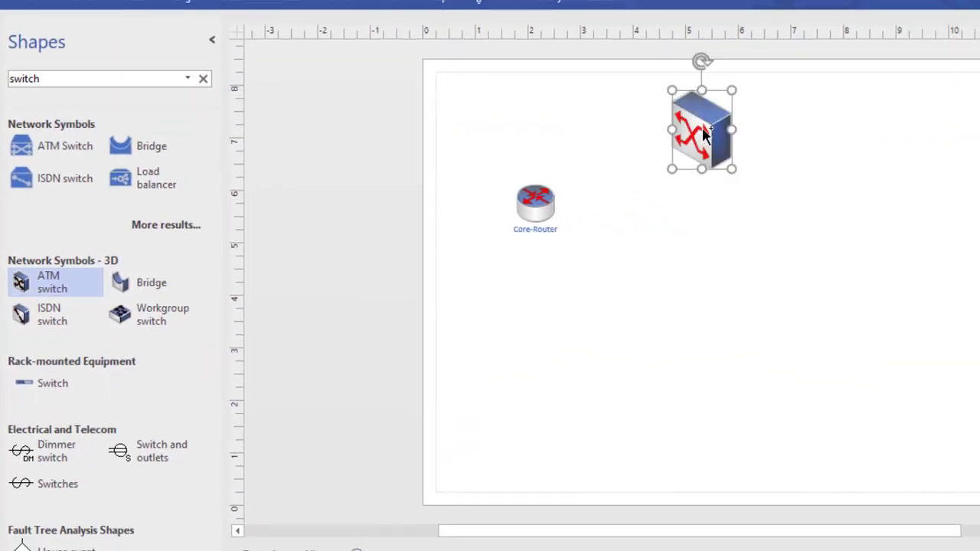
pyautogui.moveTo(703, 169); pyautogui.dragTo(702, 140)
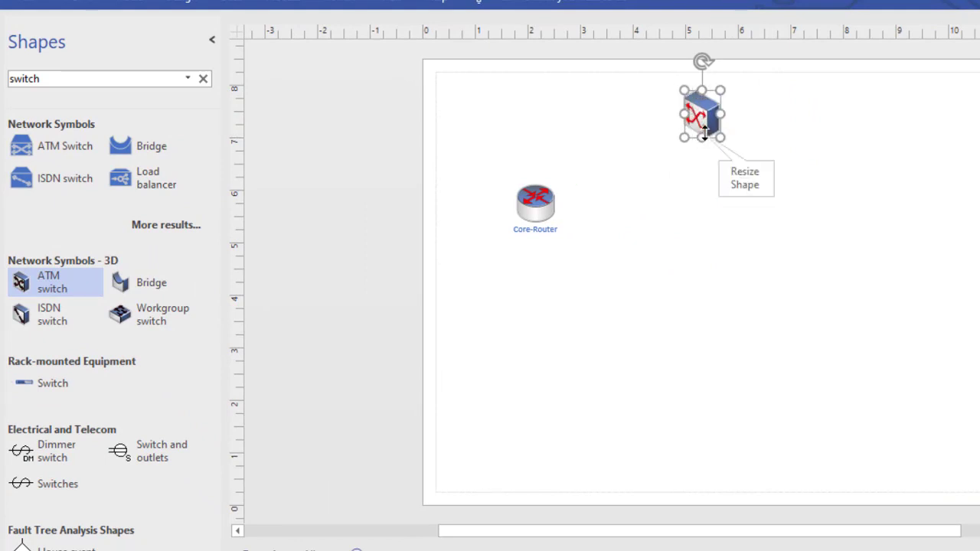
# Step: Label the new switch "Distribution-L3-SW1"
pyautogui.doubleClick(703, 127)
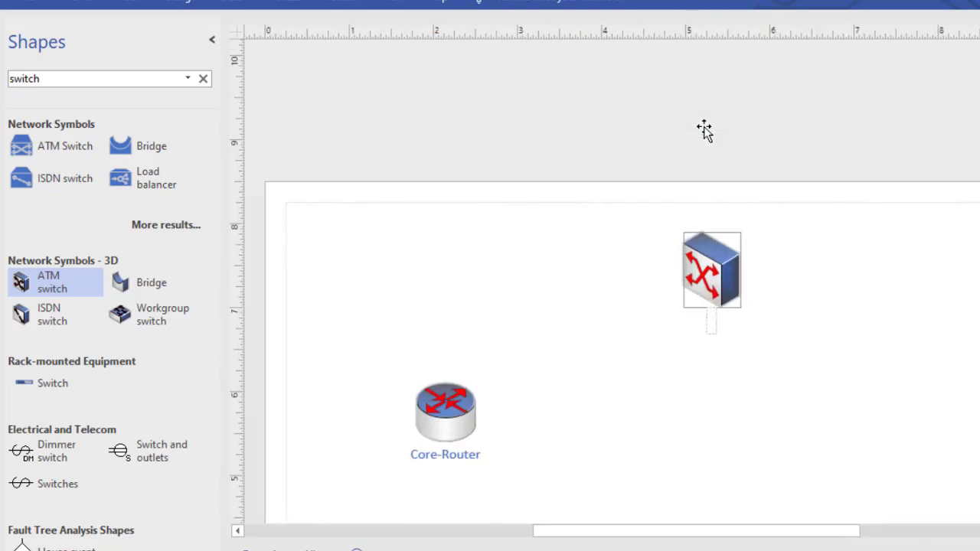
pyautogui.write('Distrib')
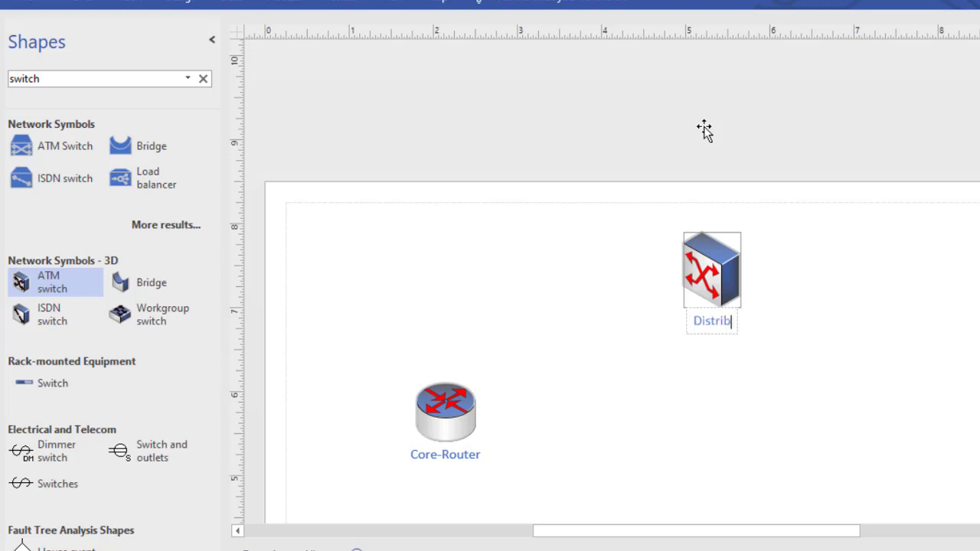
pyautogui.write('ution')
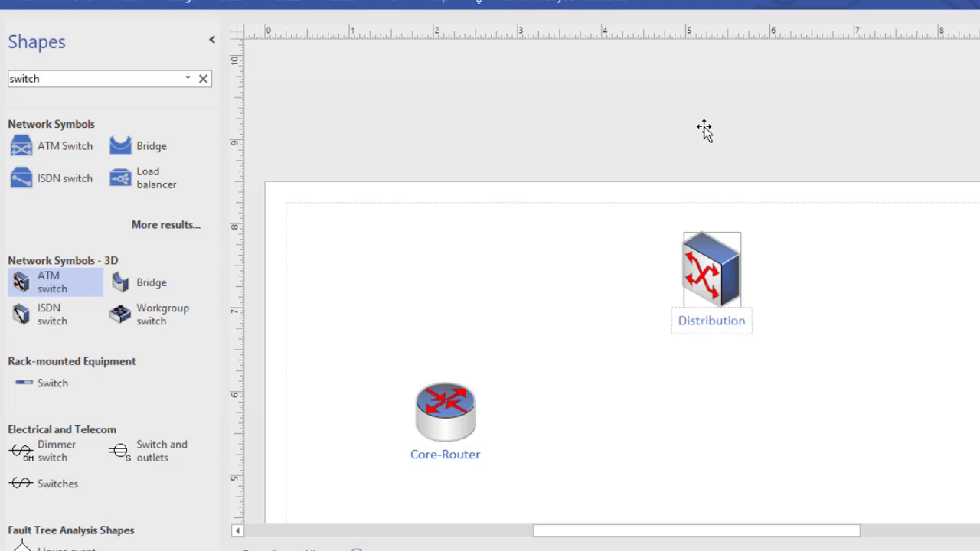
pyautogui.write('-')
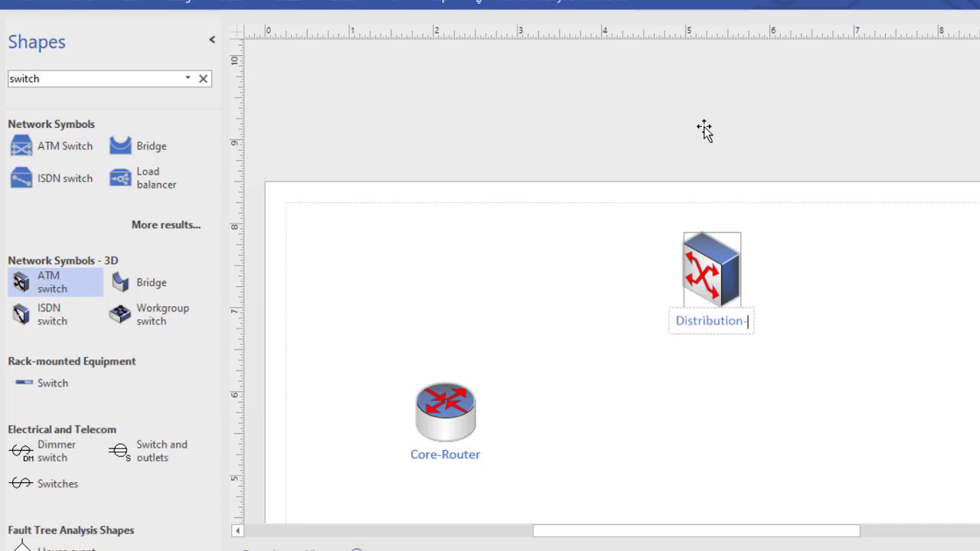
pyautogui.write('SW')
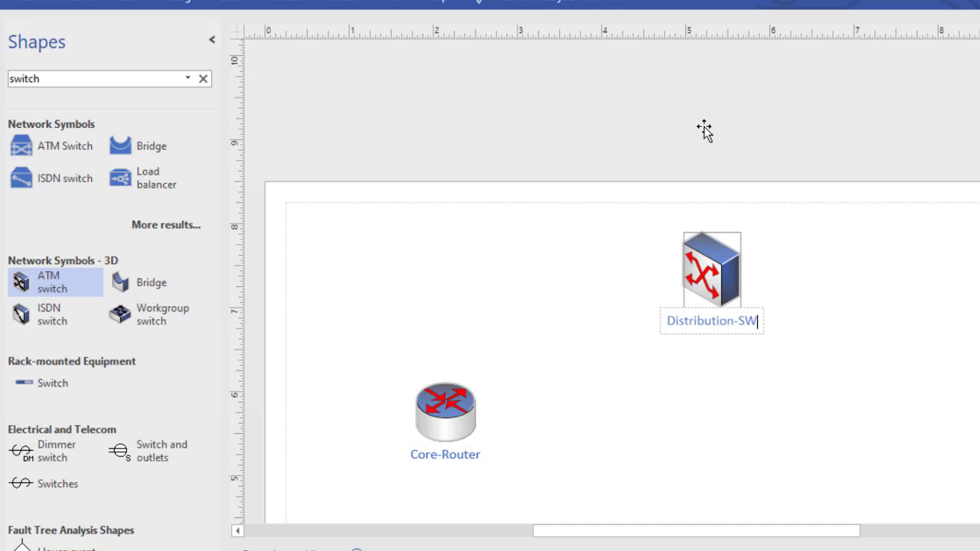
pyautogui.write('1')
pyautogui.press('Left')
pyautogui.press('Left')
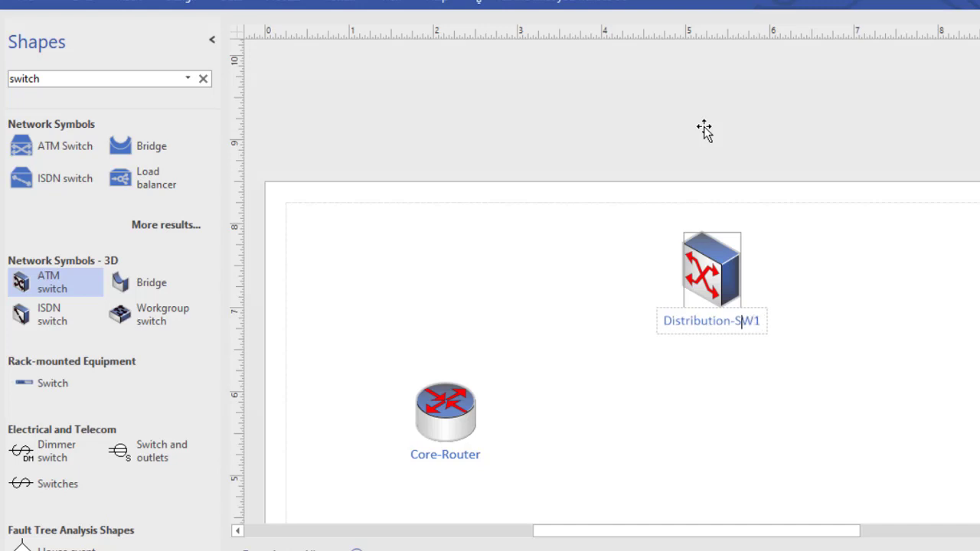
pyautogui.press('Left')
pyautogui.write('L')
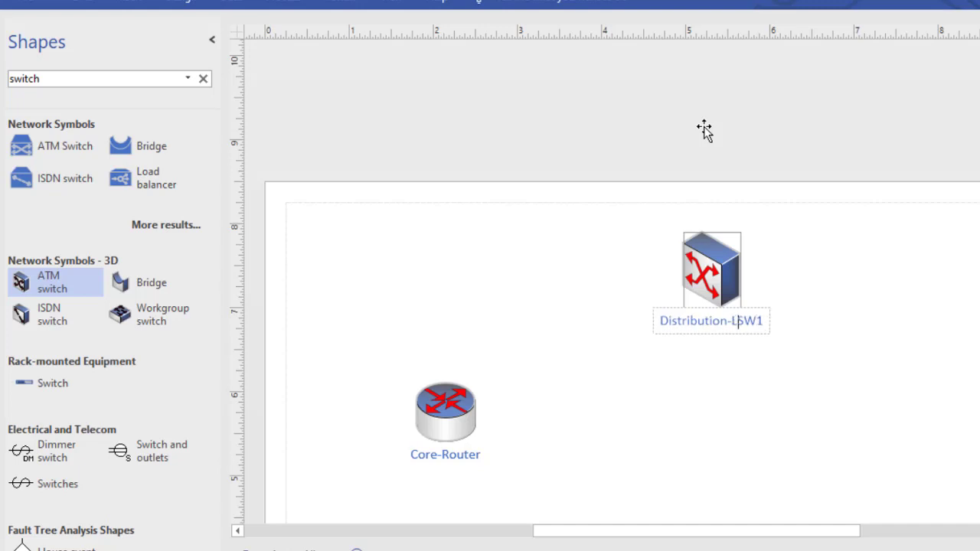
pyautogui.write('3-')
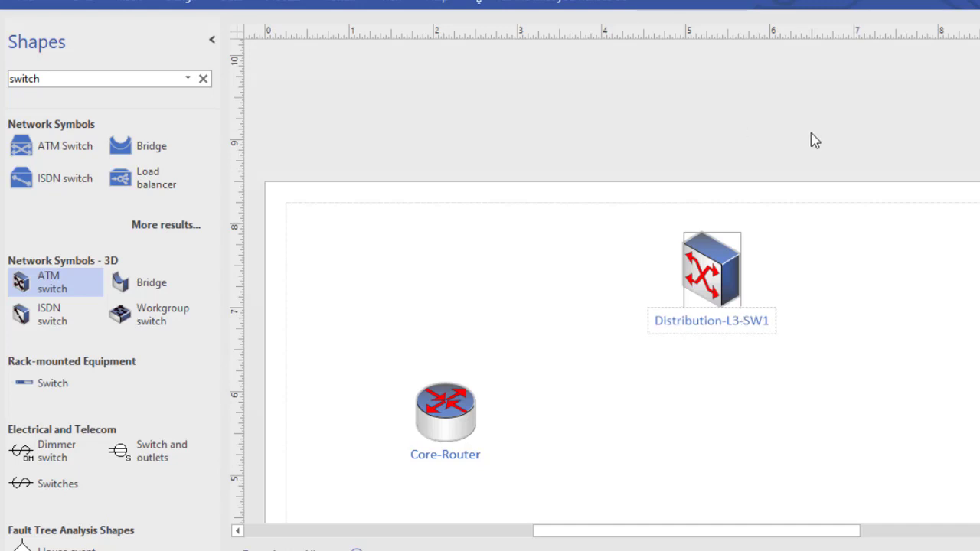
pyautogui.click(816, 282)
pyautogui.scroll(-3, 815, 281)
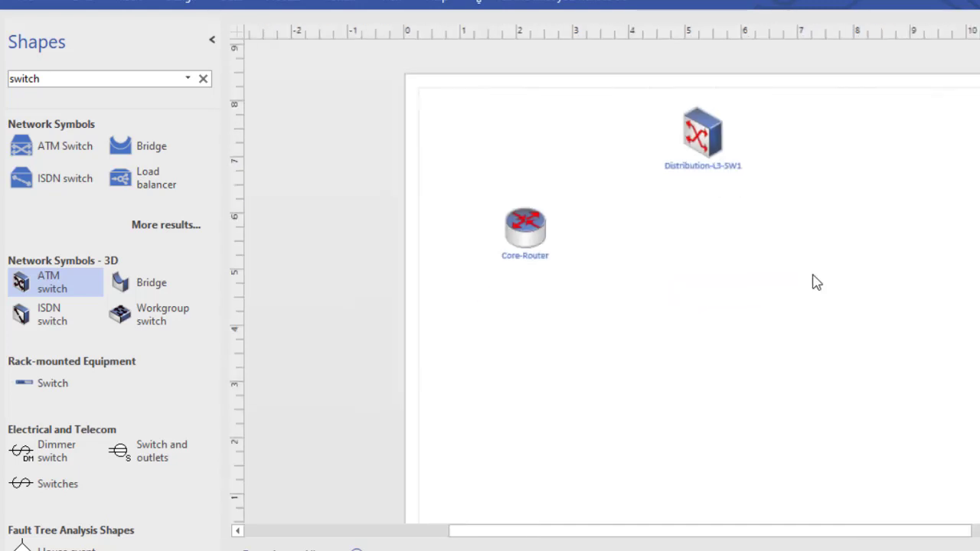
# Step: Duplicate the Distribution-L3-SW1 switch and position the copy below the original, slightly lower than Core-Router
pyautogui.click(703, 117)
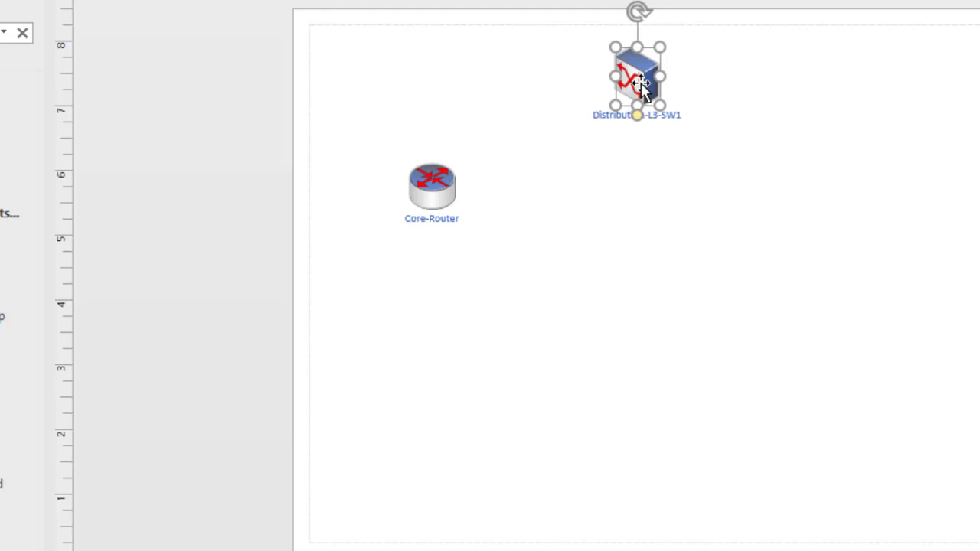
pyautogui.rightClick(641, 83)
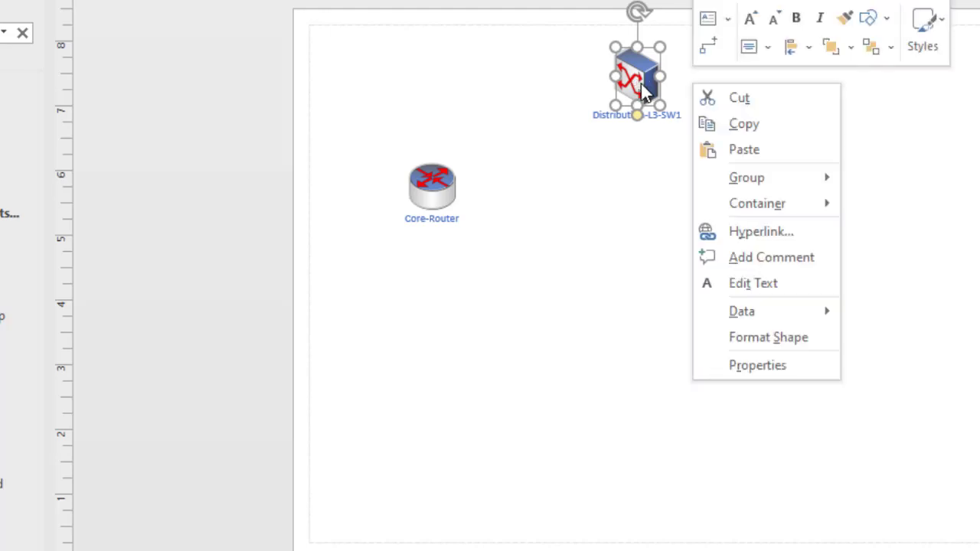
pyautogui.click(744, 125)
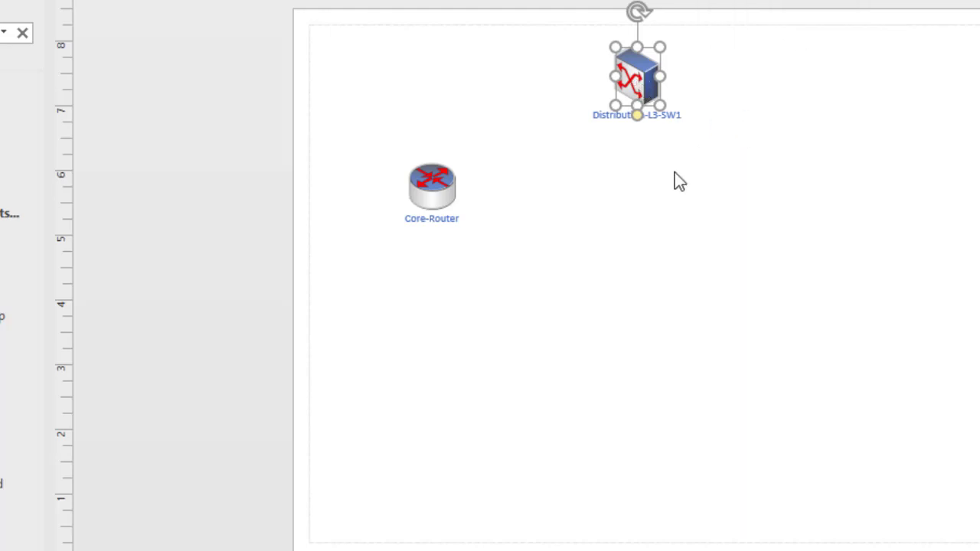
pyautogui.click(674, 172)
pyautogui.hotkey('ctrl', 'v')
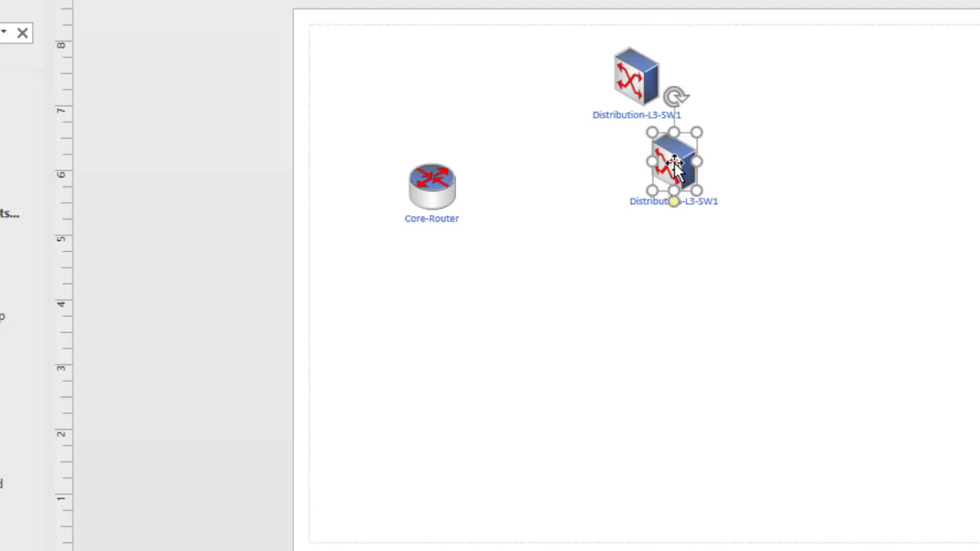
pyautogui.moveTo(674, 157); pyautogui.dragTo(653, 229)
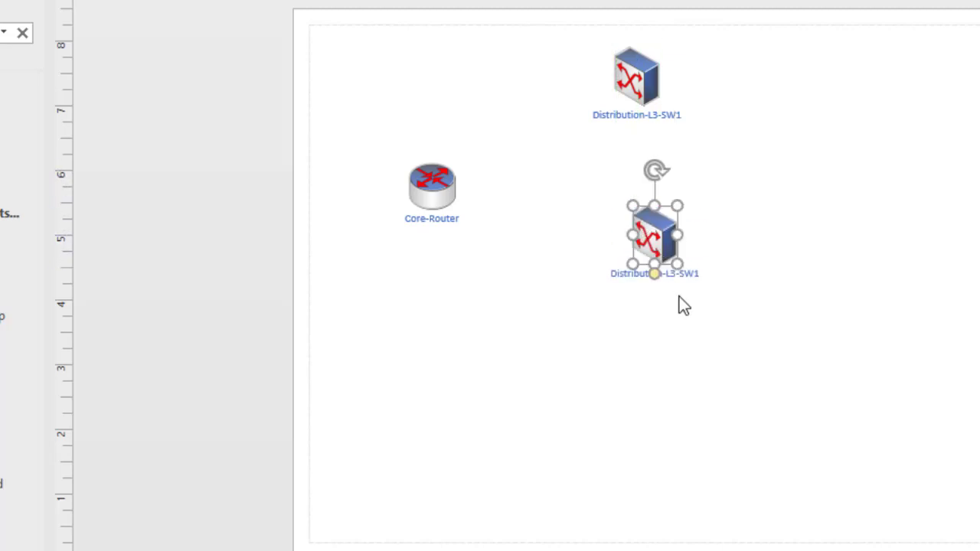
# Step: Rename the copied switch "Distribution-L3-SW2" and align Distribution-L3-SW1 vertically above it
pyautogui.doubleClick(692, 279)
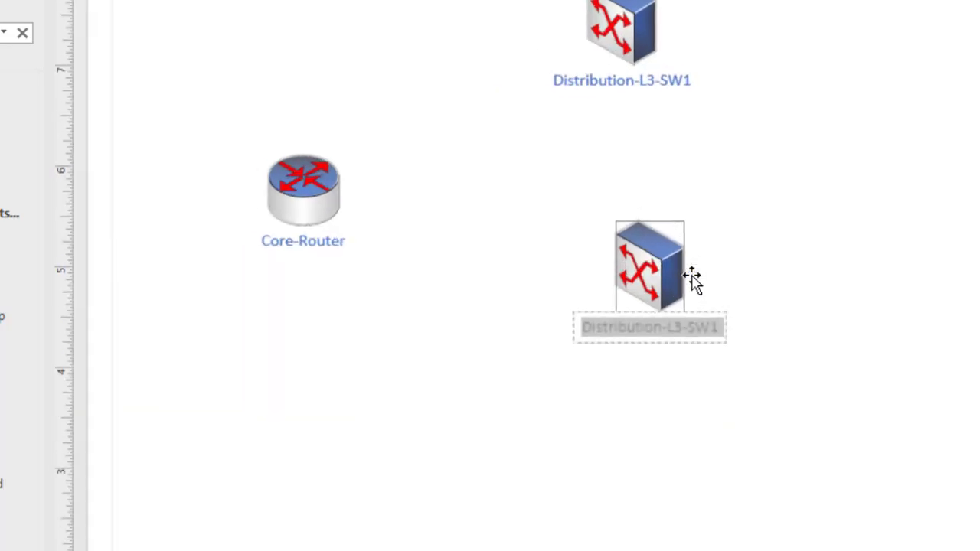
pyautogui.click(713, 330)
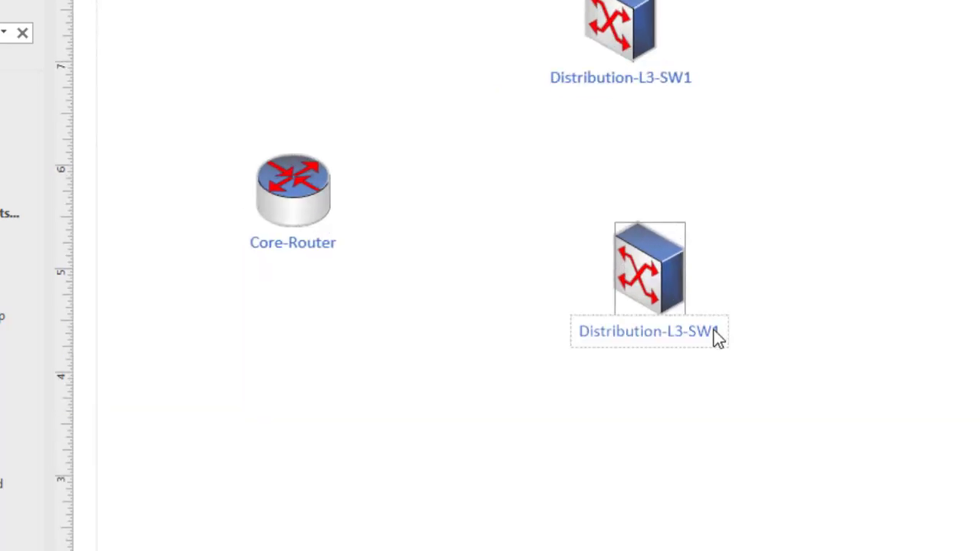
pyautogui.press('BackSpace')
pyautogui.write('2')
pyautogui.click(881, 255)
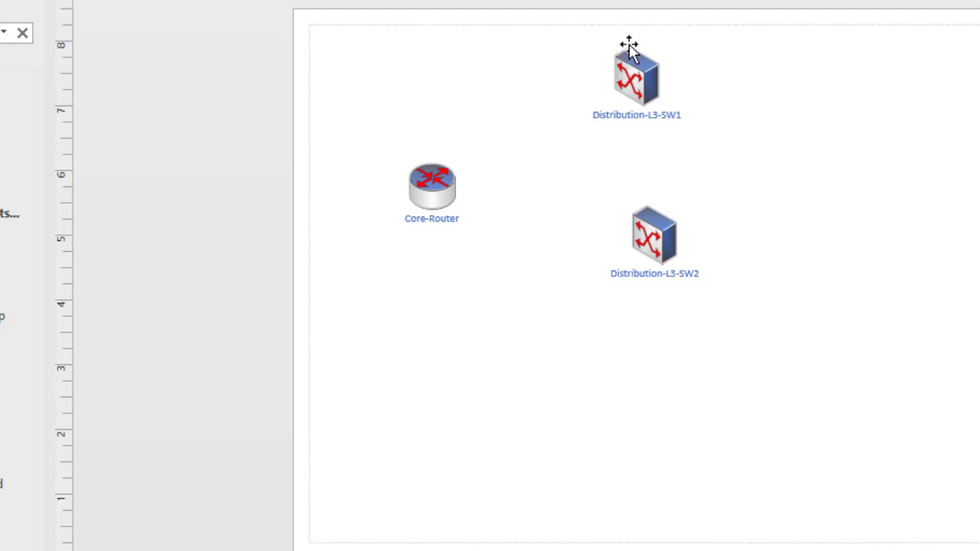
pyautogui.moveTo(641, 58); pyautogui.dragTo(646, 57)
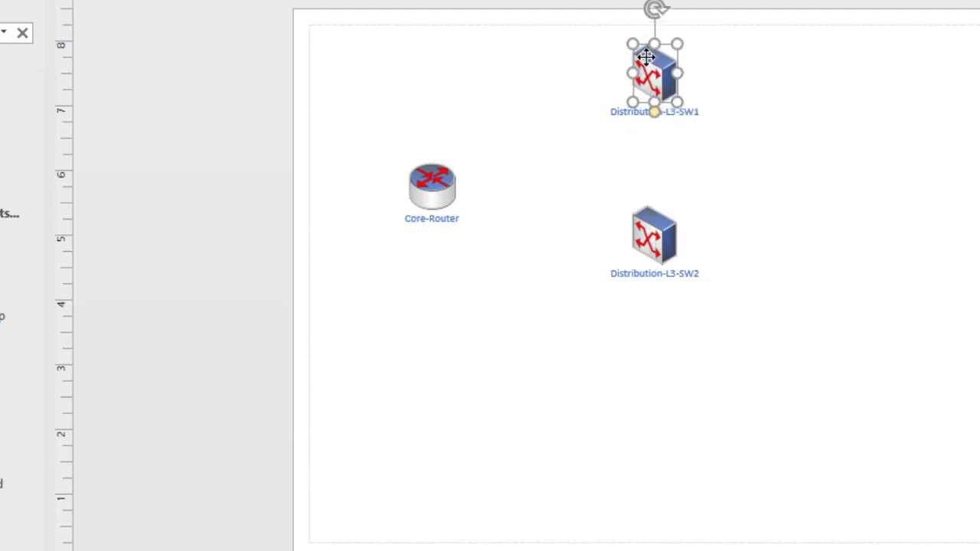
pyautogui.click(777, 161)
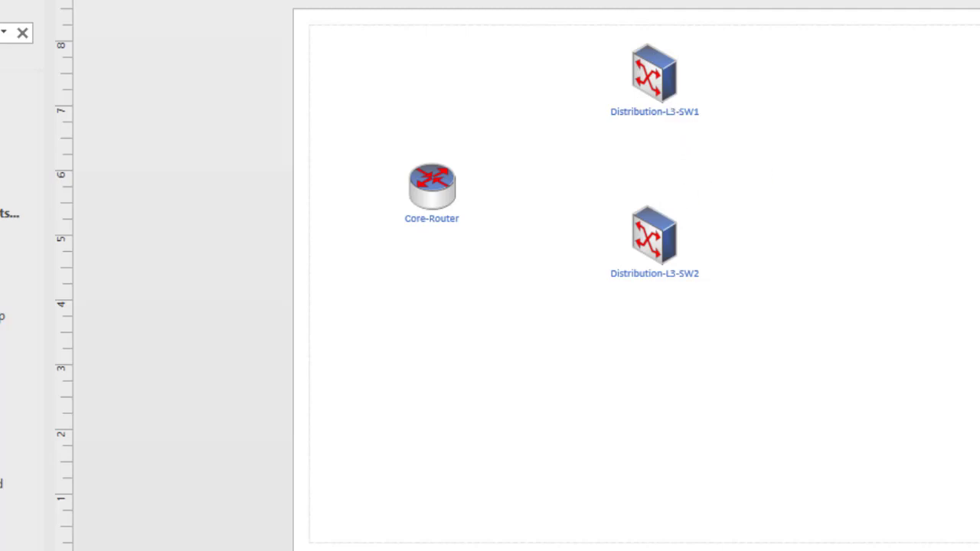
# Step: Switch to the Word requirements document, review the department tables for each floor, and return to the Visio drawing
pyautogui.scroll(3, 636, 280)
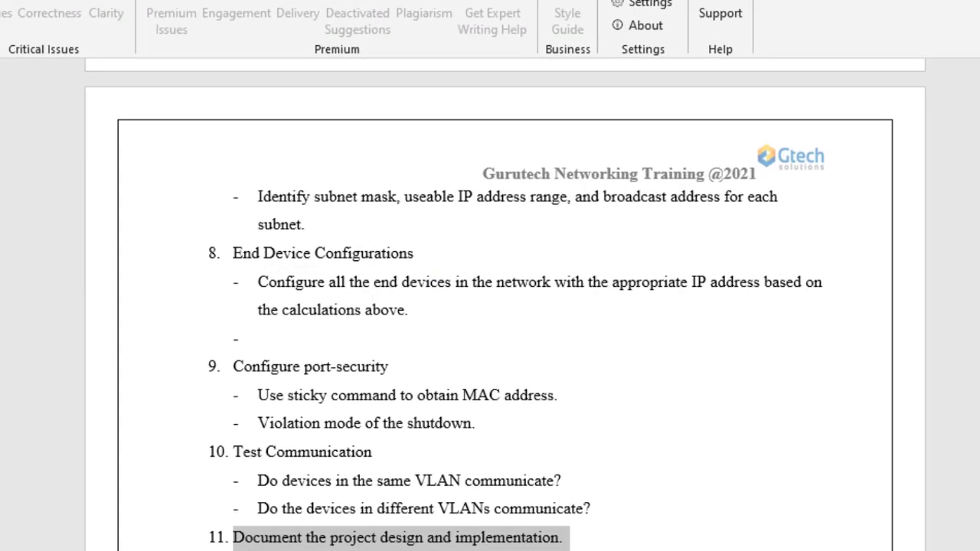
pyautogui.scroll(15, 490, 307)
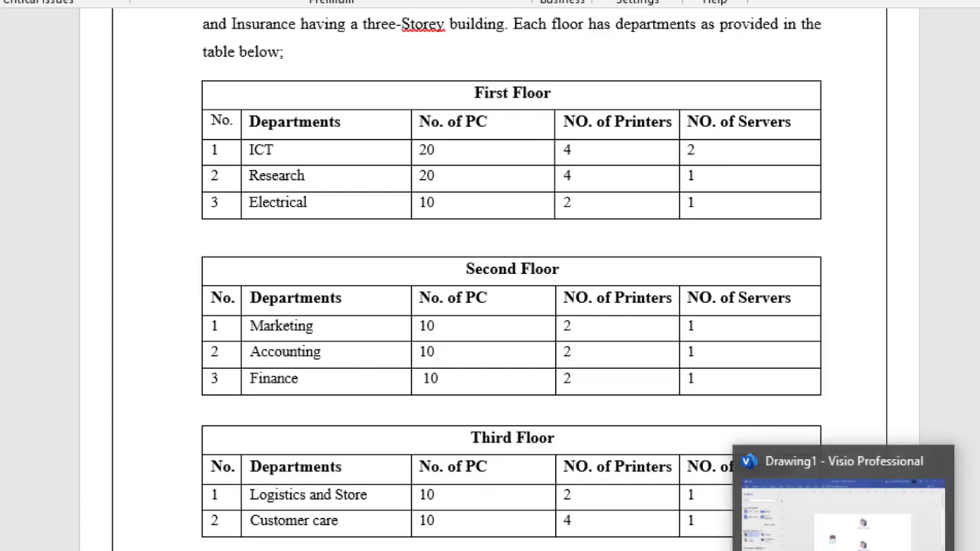
pyautogui.click(843, 550)
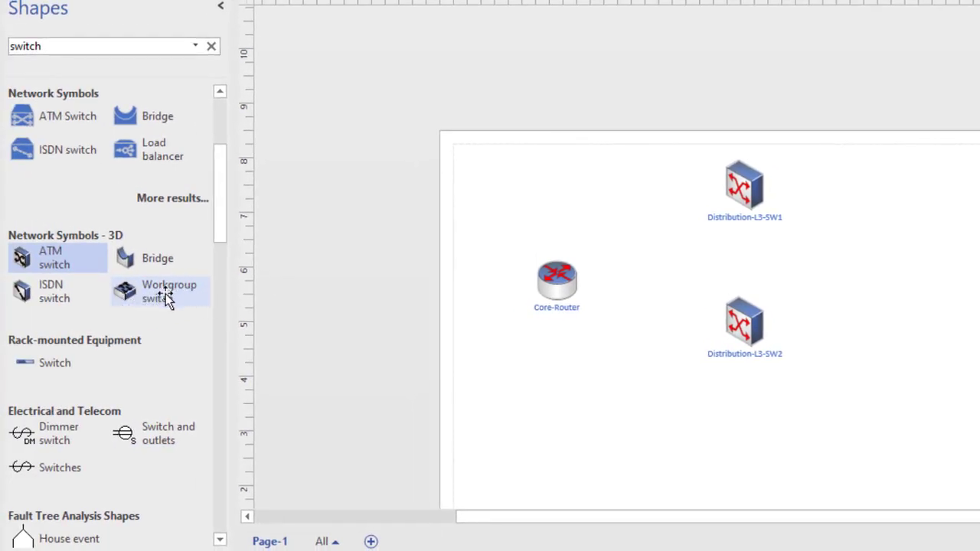
# Step: Place a 3D Workgroup switch above and beyond Distribution-L3-SW1, near the page's right edge, and label it "Access-SW1"
pyautogui.moveTo(170, 290); pyautogui.dragTo(939, 75)
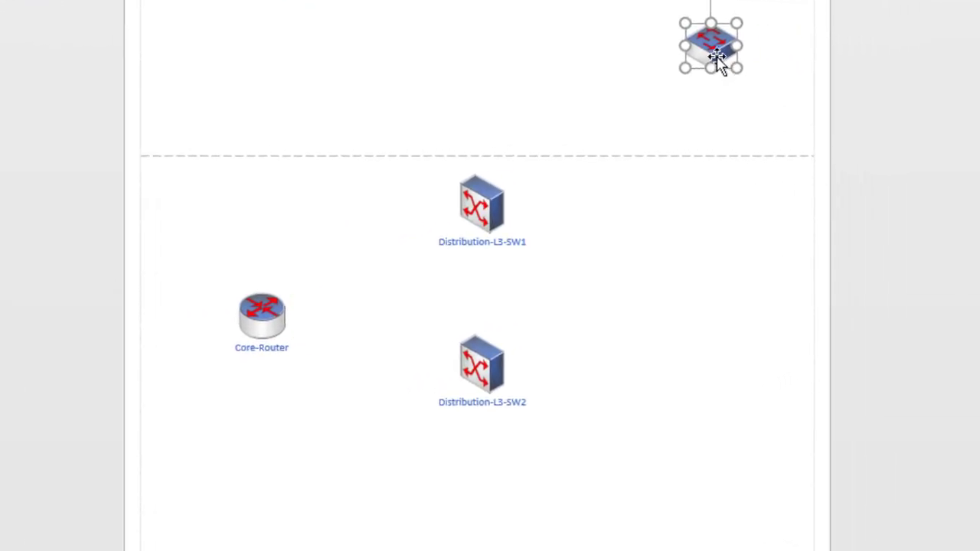
pyautogui.doubleClick(713, 61)
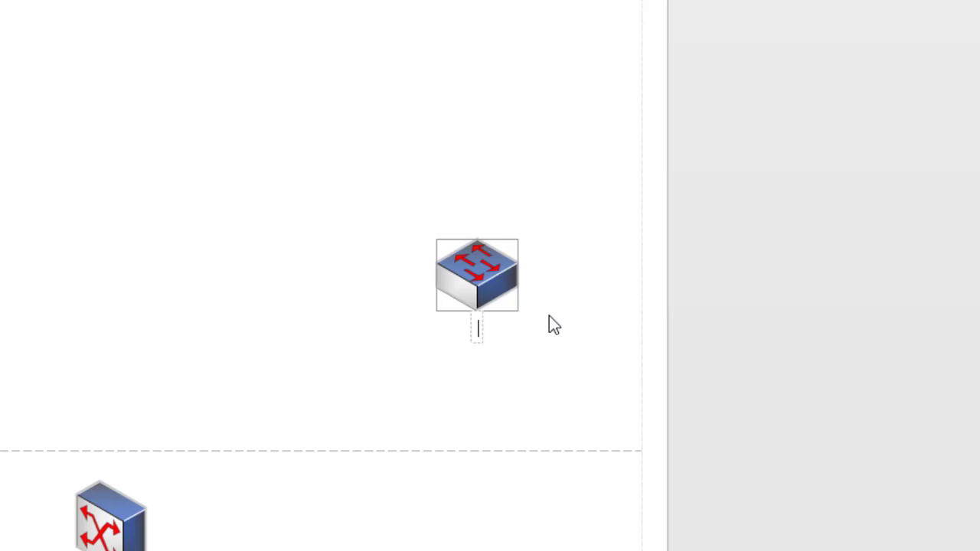
pyautogui.write('Access')
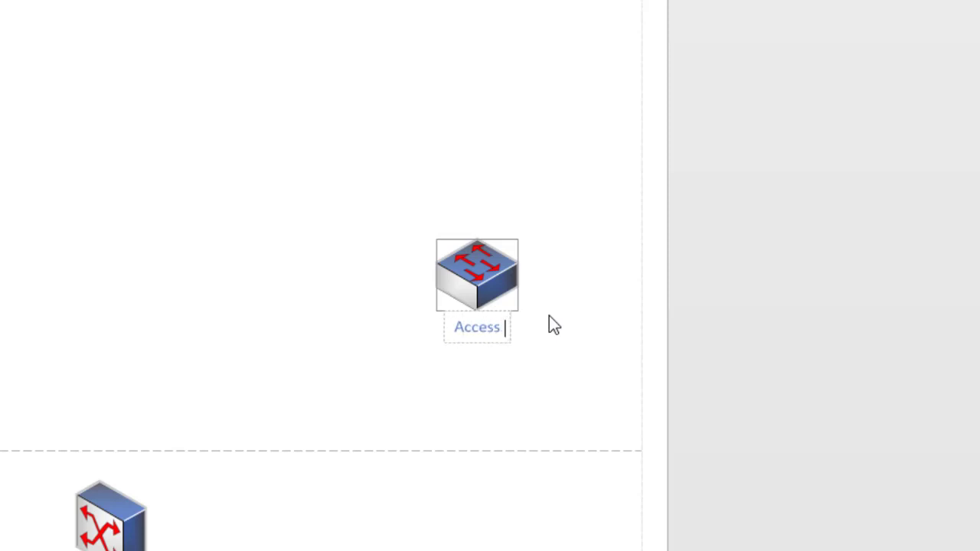
pyautogui.write('-SW1')
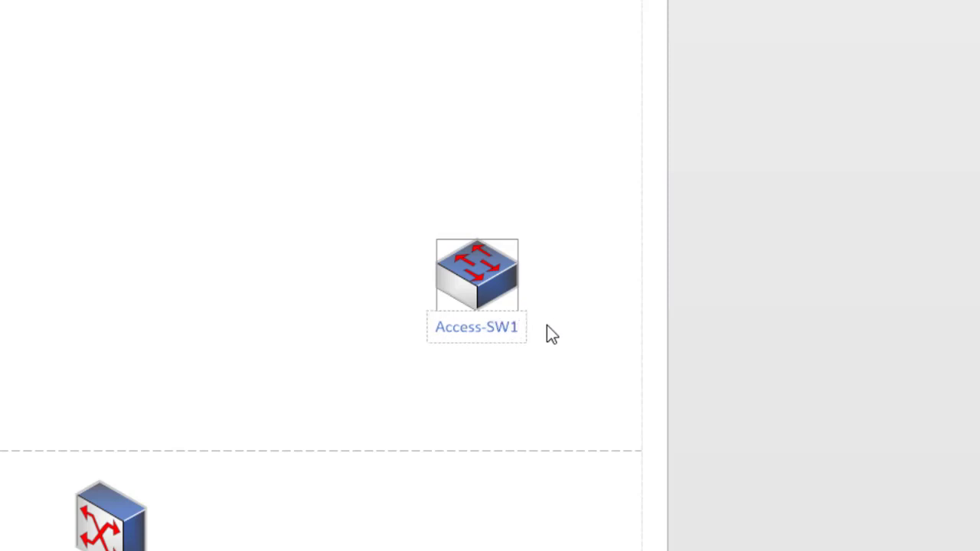
pyautogui.click(582, 367)
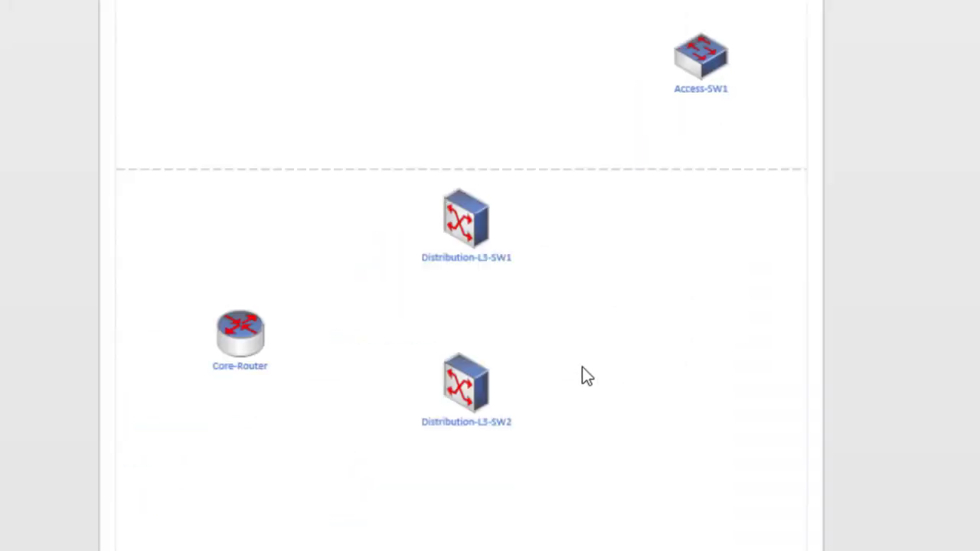
# Step: Duplicate Access-SW1 directly below the original and rename the copy "Access-SW2"
pyautogui.click(723, 50)
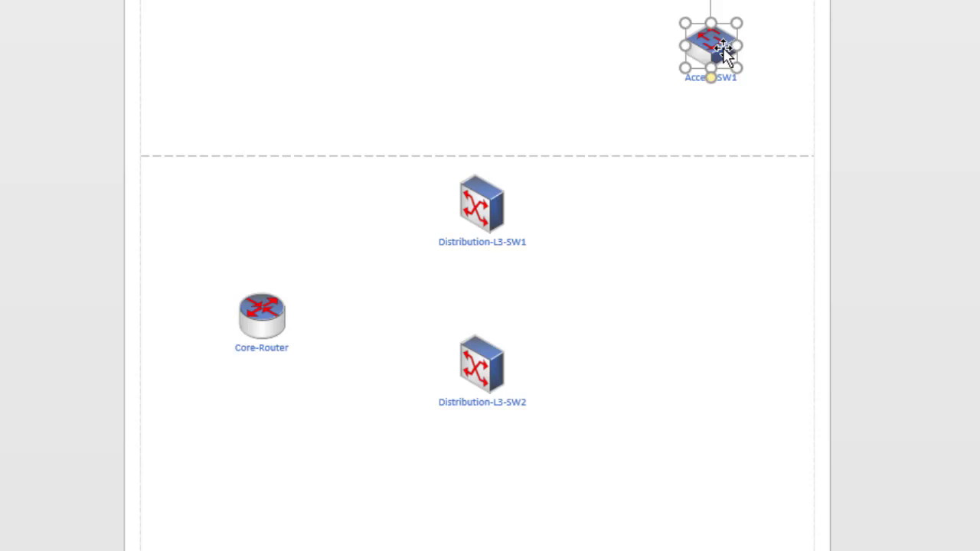
pyautogui.hotkey('ctrl', 'c')
pyautogui.click(705, 139)
pyautogui.hotkey('ctrl', 'v')
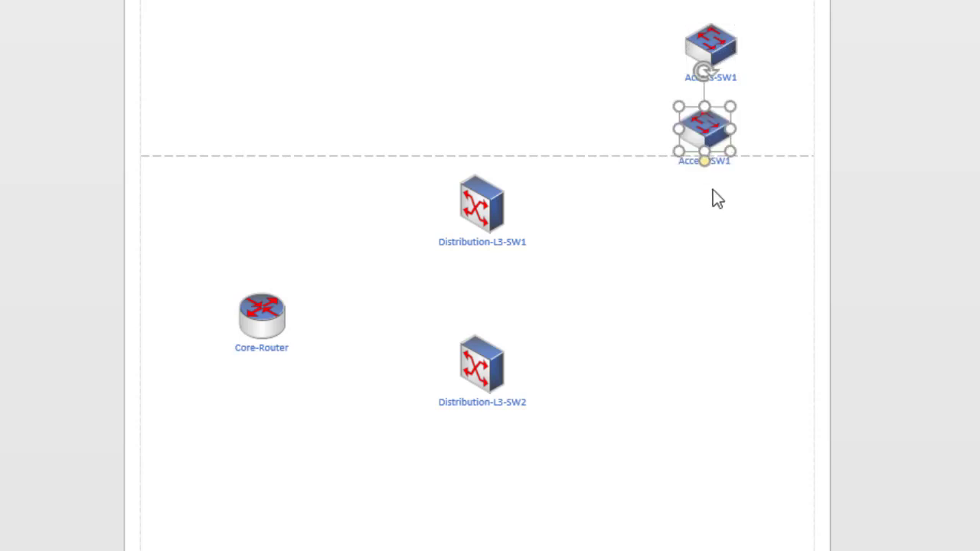
pyautogui.doubleClick(724, 169)
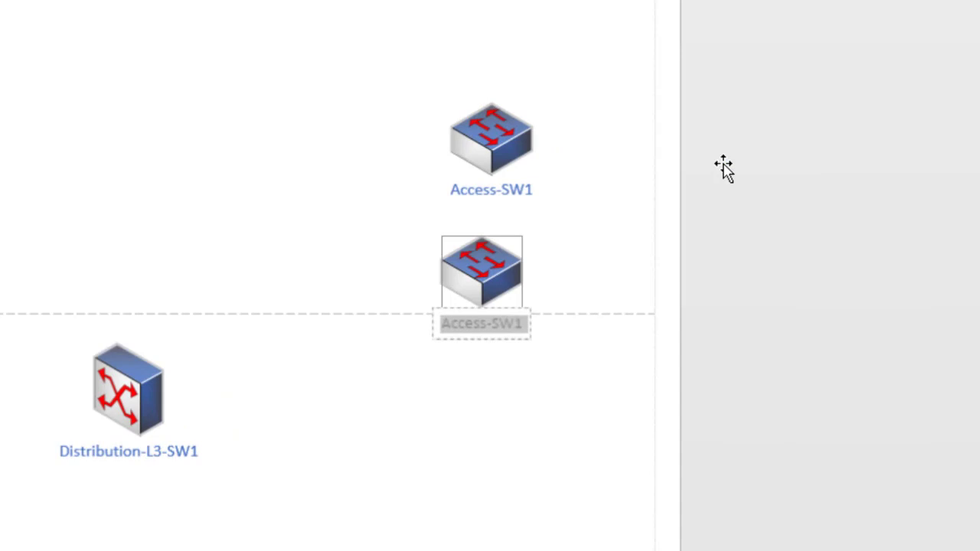
pyautogui.click(515, 337)
pyautogui.press('BackSpace')
pyautogui.write('2')
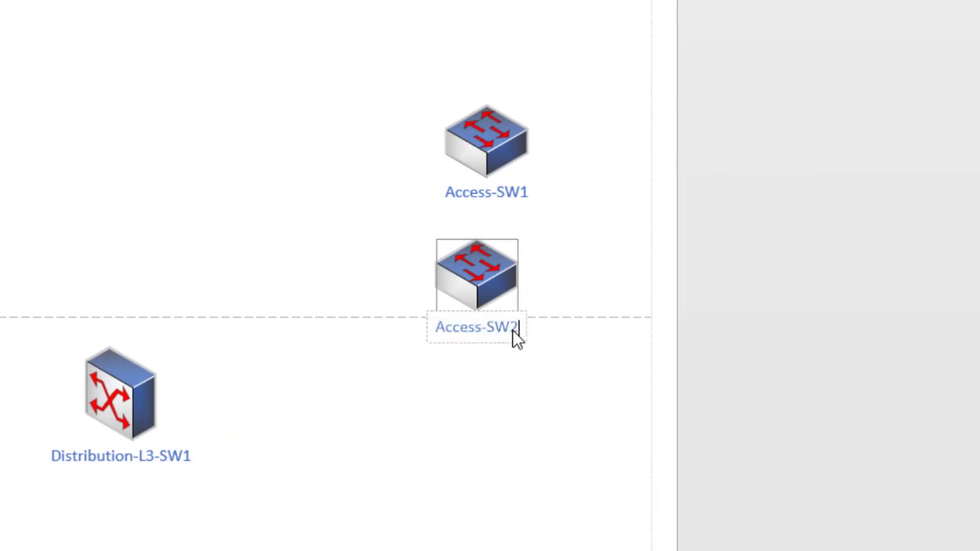
pyautogui.click(536, 417)
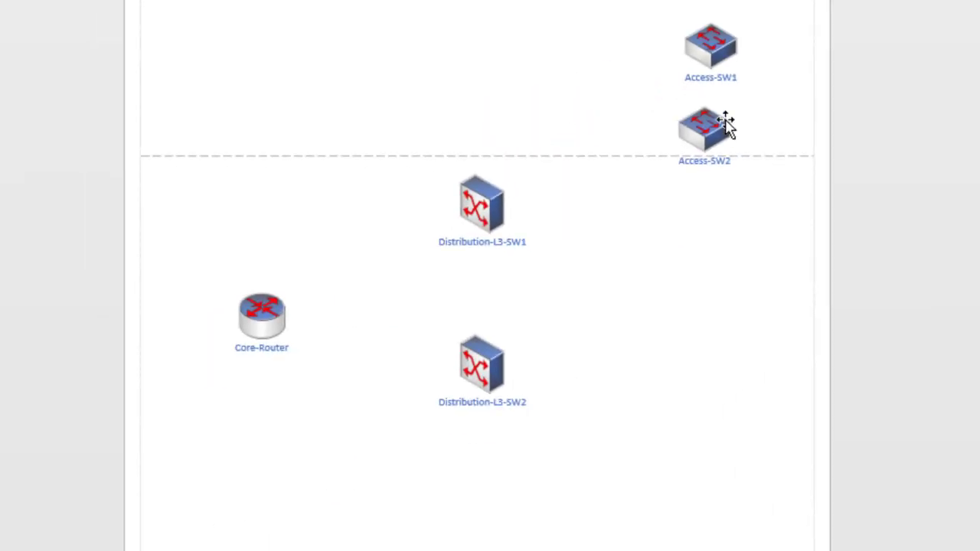
# Step: Move Access-SW1 and Access-SW2 slightly closer to the page's right margin, keeping Access-SW2 just below Access-SW1
pyautogui.moveTo(704, 150); pyautogui.dragTo(743, 146)
pyautogui.moveTo(711, 42); pyautogui.dragTo(728, 56)
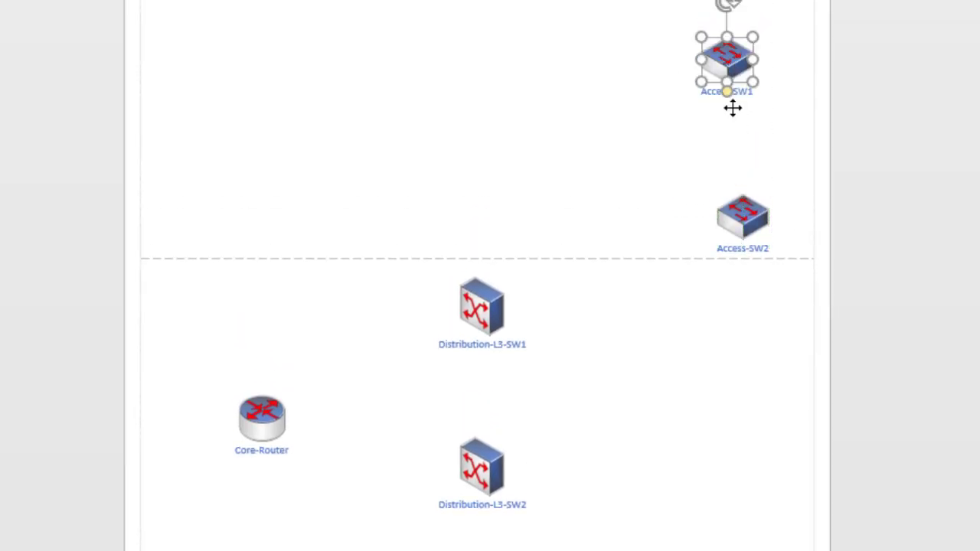
pyautogui.moveTo(739, 220); pyautogui.dragTo(742, 146)
# Step: Paste a third access switch and align it and Access-SW2 in a vertical column beneath Access-SW1
pyautogui.click(750, 224)
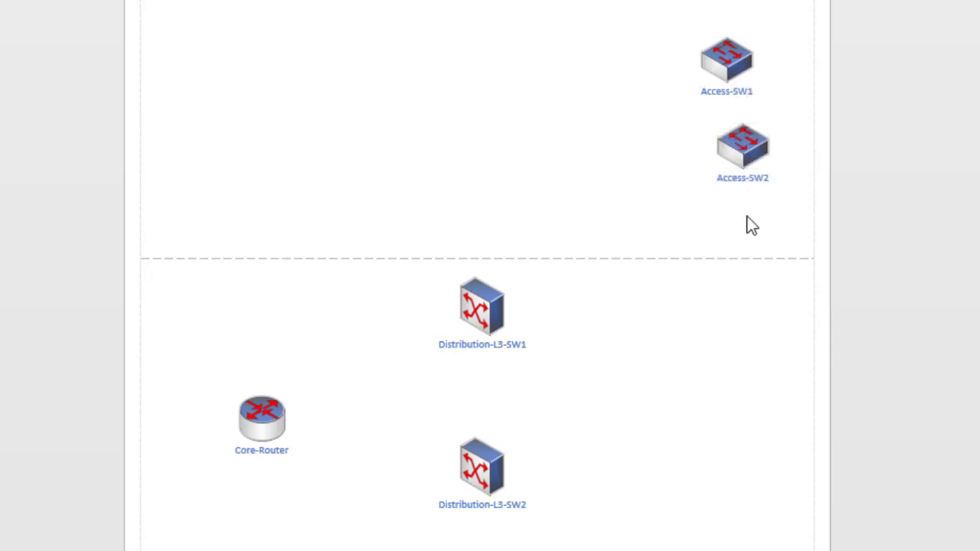
pyautogui.hotkey('ctrl', 'v')
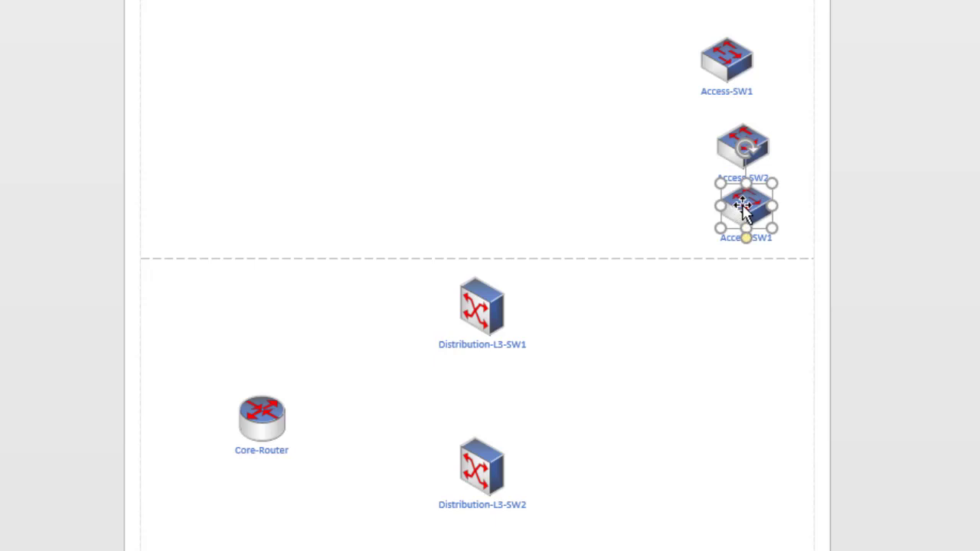
pyautogui.moveTo(755, 134); pyautogui.dragTo(739, 117)
pyautogui.moveTo(757, 201); pyautogui.dragTo(737, 192)
# Step: Rename the lowest access switch in the column "Access-SW3"
pyautogui.doubleClick(747, 229)
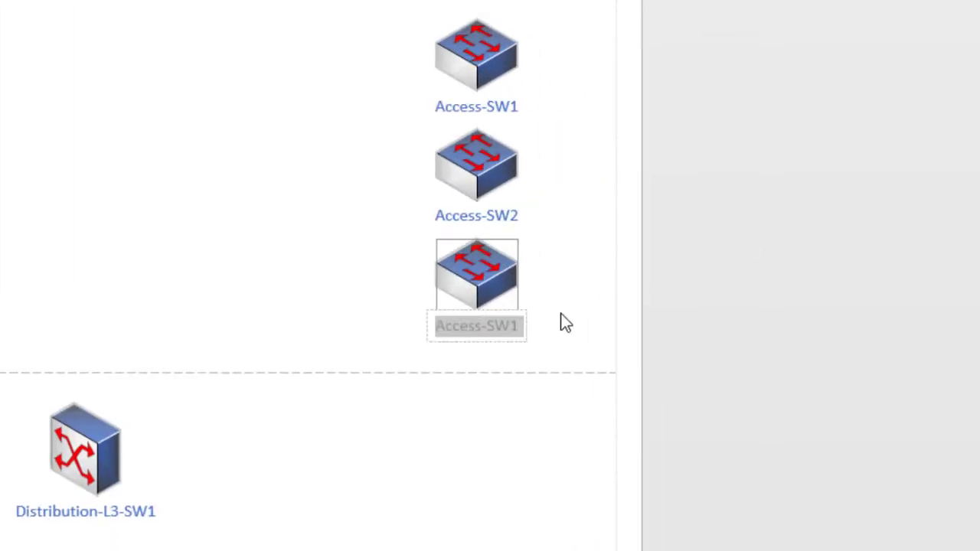
pyautogui.click(509, 326)
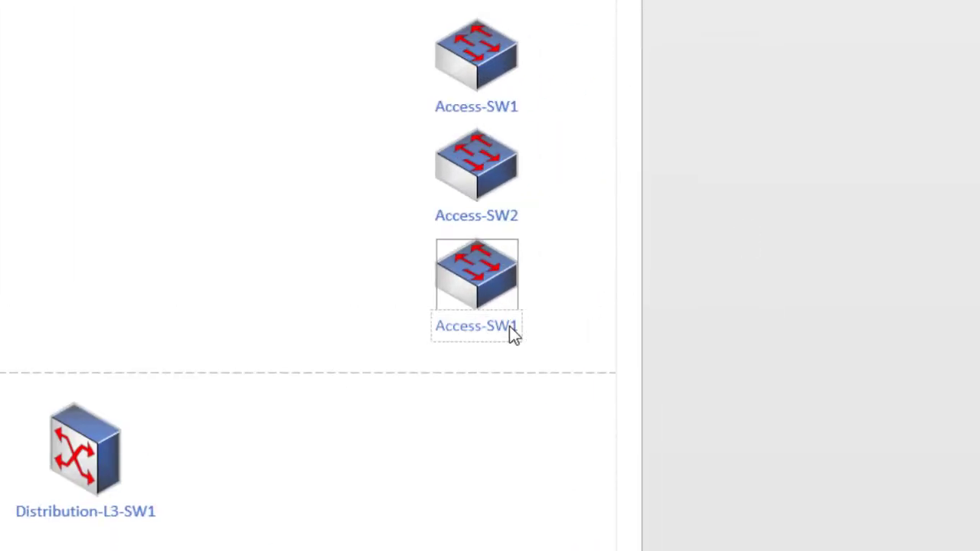
pyautogui.press('Delete')
pyautogui.write('3')
pyautogui.press('Escape')
pyautogui.click(535, 440)
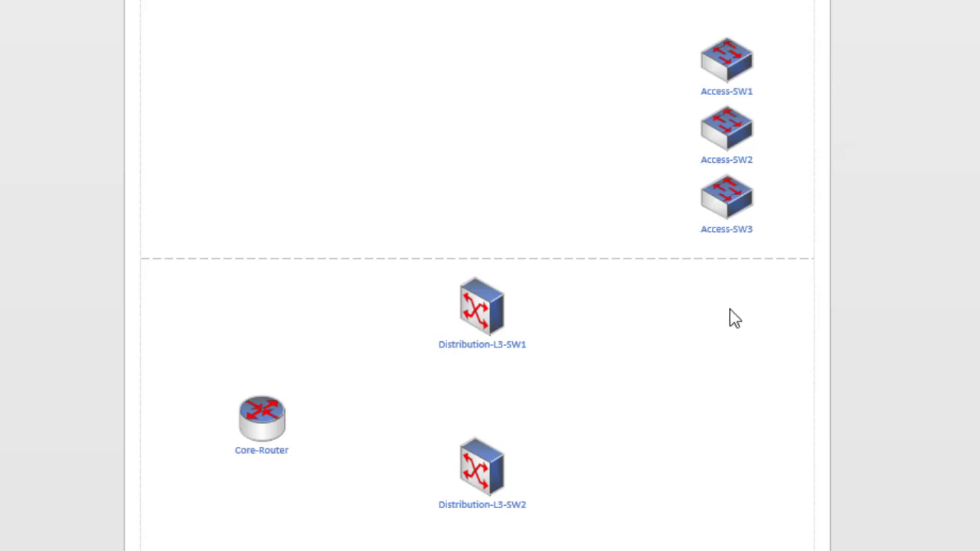
# Step: Paste three more access switches and stack them in line below Access-SW3, alongside the two distribution switches
pyautogui.hotkey('ctrl', 'v')
pyautogui.hotkey('ctrl', 'v')
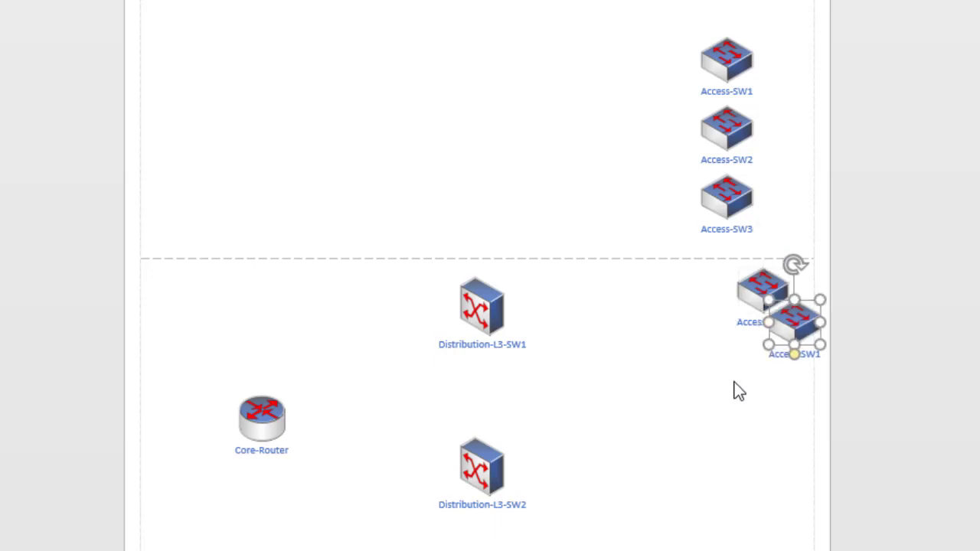
pyautogui.hotkey('ctrl', 'v')
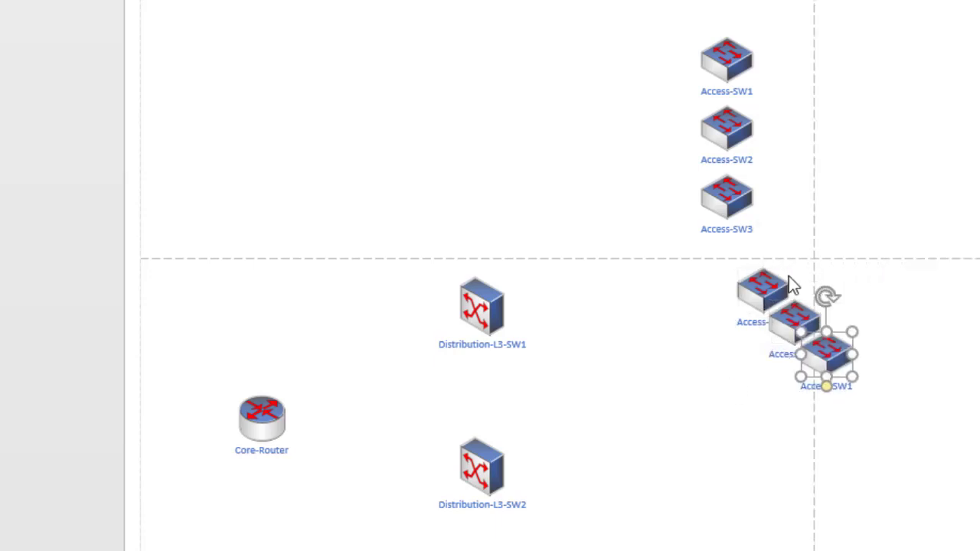
pyautogui.moveTo(792, 285); pyautogui.dragTo(757, 294)
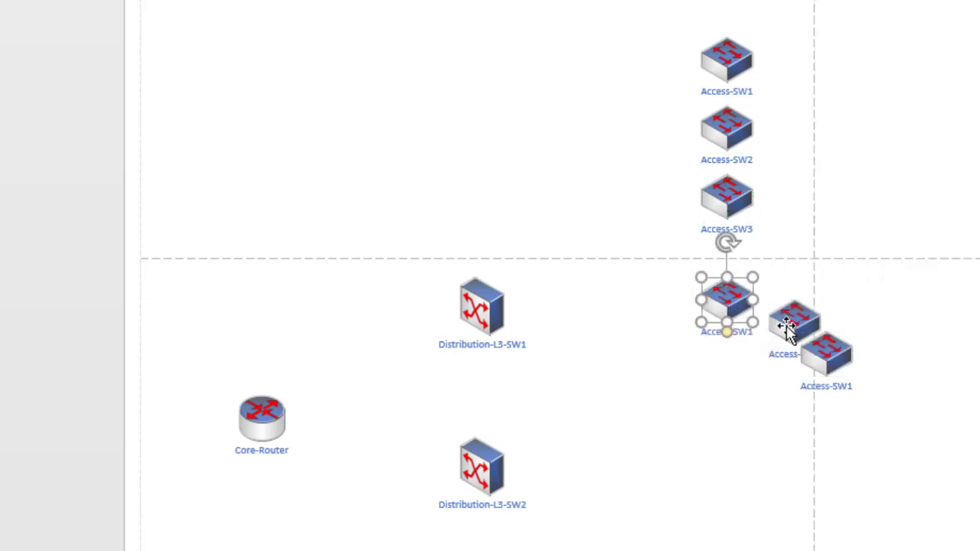
pyautogui.moveTo(787, 328); pyautogui.dragTo(727, 376)
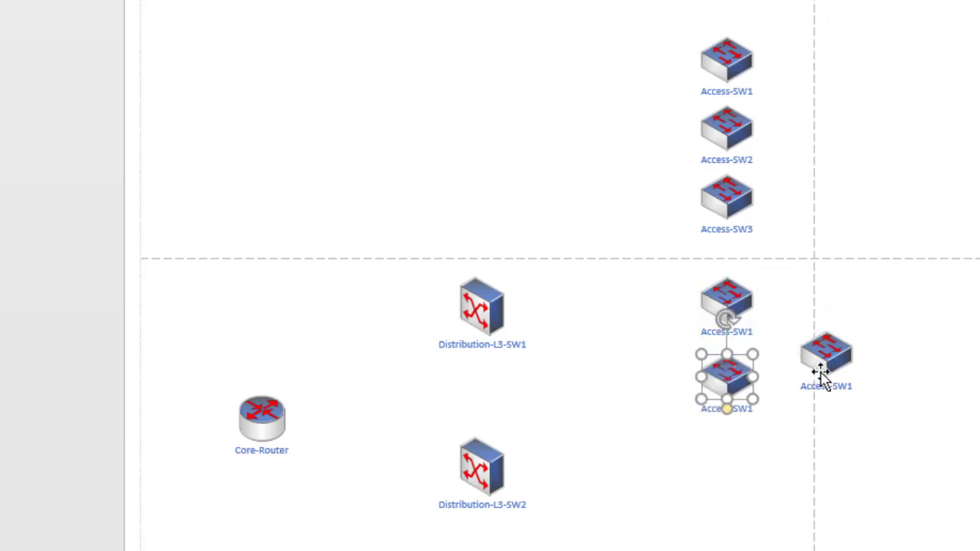
pyautogui.moveTo(822, 375); pyautogui.dragTo(723, 484)
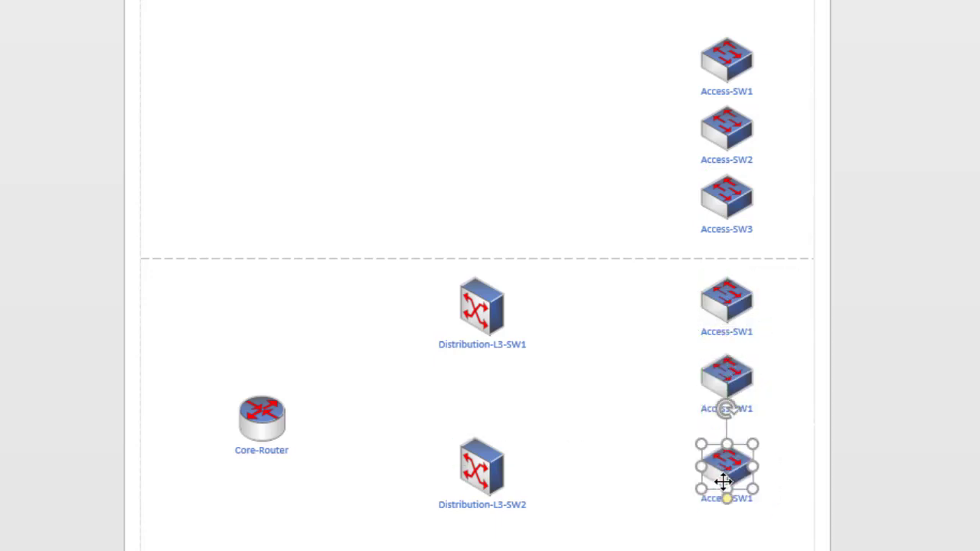
# Step: Rename the upper two of the three new access switches "Access-SW4" and "Access-SW5"
pyautogui.doubleClick(737, 337)
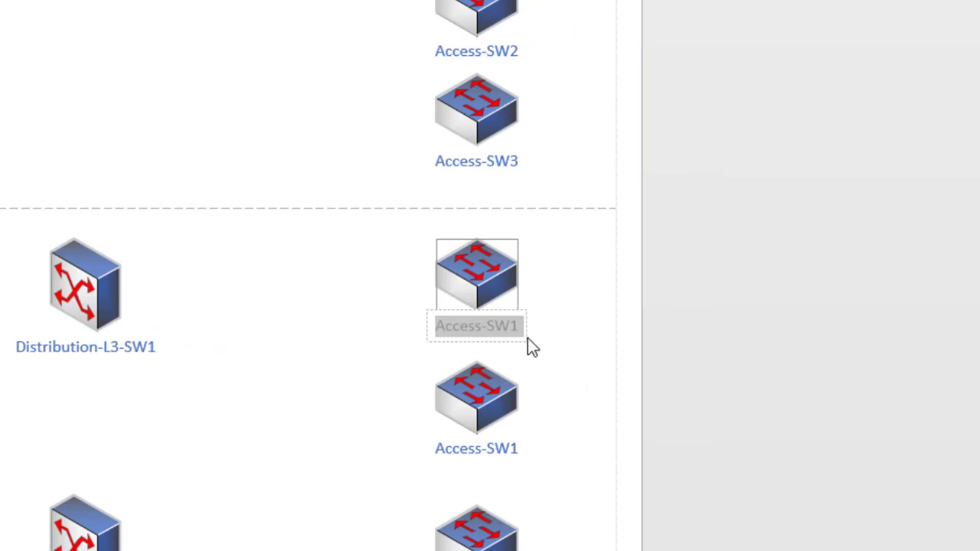
pyautogui.click(513, 327)
pyautogui.press('BackSpace')
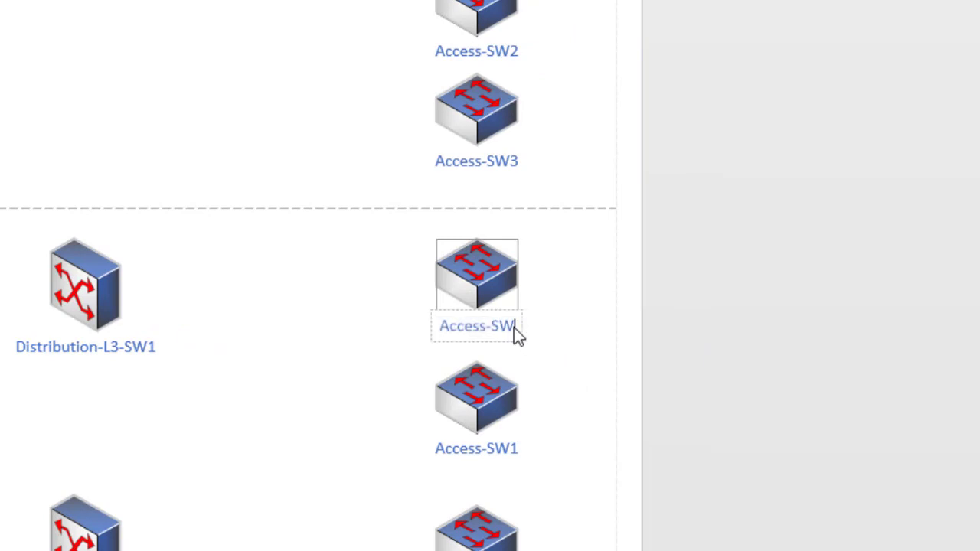
pyautogui.write('4')
pyautogui.doubleClick(504, 451)
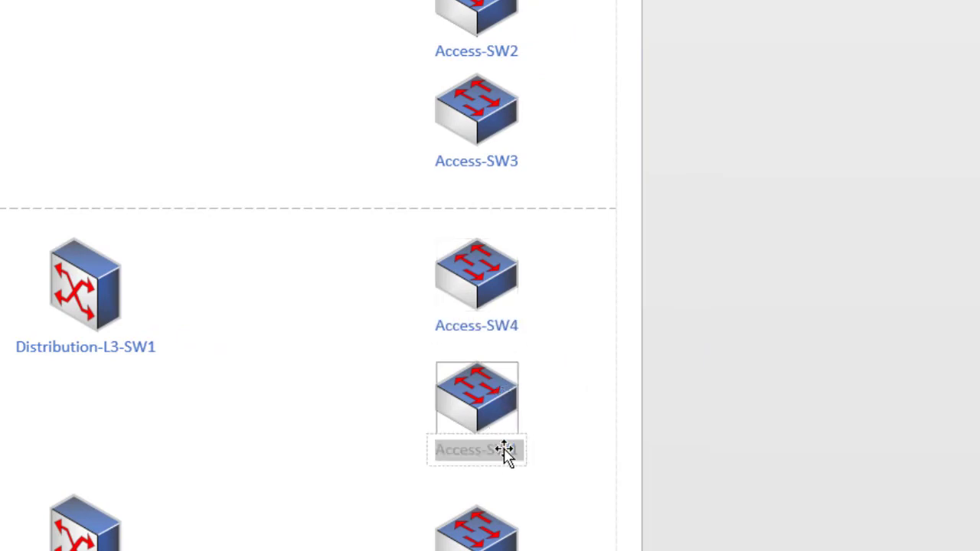
pyautogui.click(509, 449)
pyautogui.press('BackSpace')
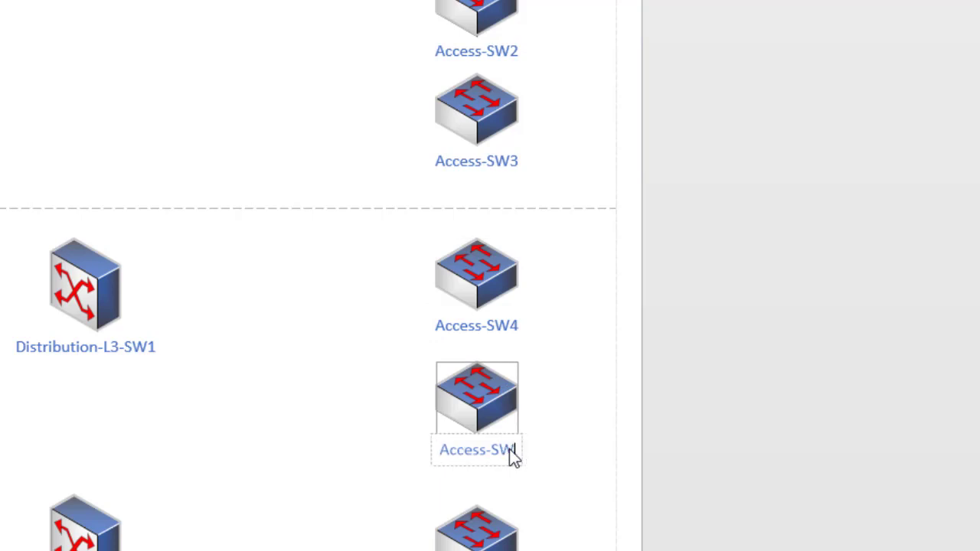
pyautogui.write('5')
# Step: Rename the access switch below Access-SW5 "Access-SW6"
pyautogui.doubleClick(477, 529)
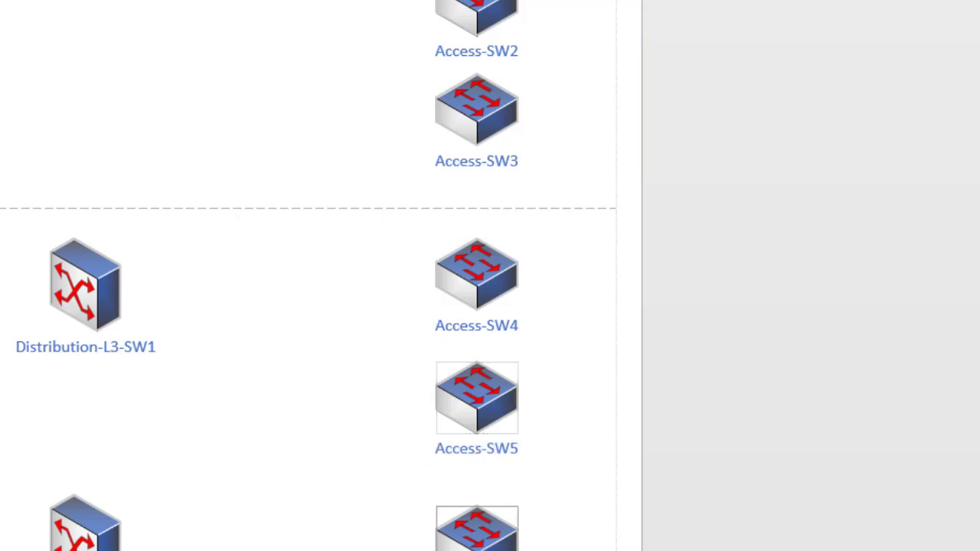
pyautogui.click(511, 547)
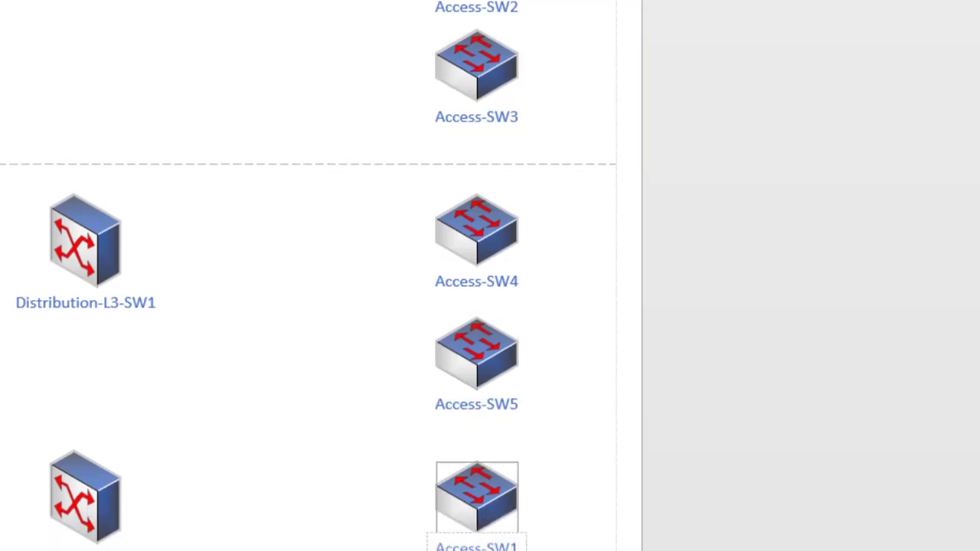
pyautogui.press('BackSpace')
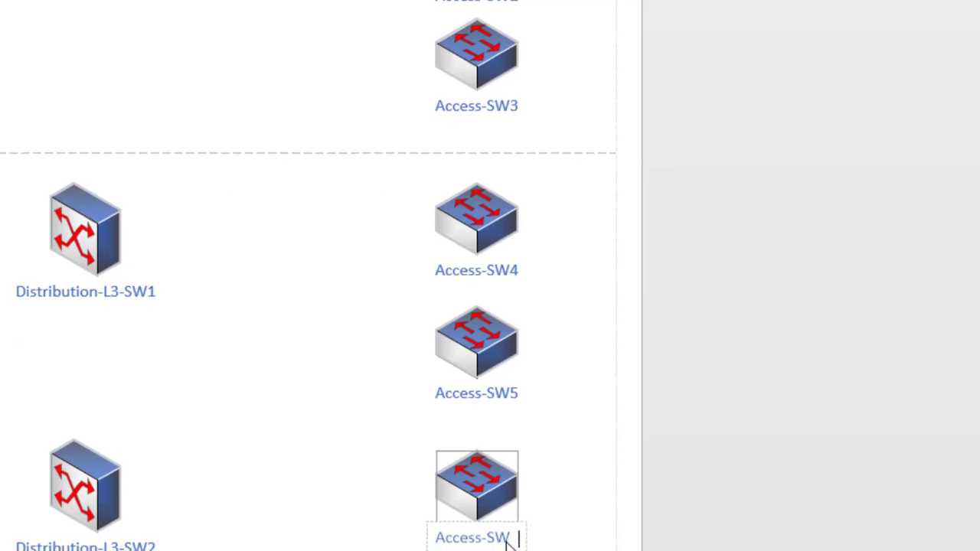
pyautogui.write('6')
pyautogui.click(591, 492)
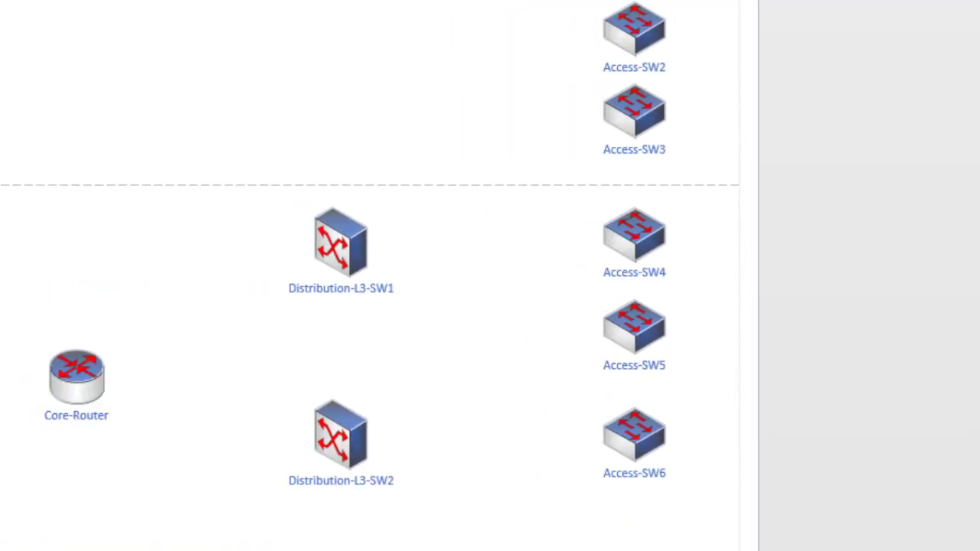
# Step: Move Access-SW5 and Access-SW6 up so they sit closely and evenly spaced beneath Access-SW4
pyautogui.scroll(-2, 954, 212)
pyautogui.scroll(3, 953, 212)
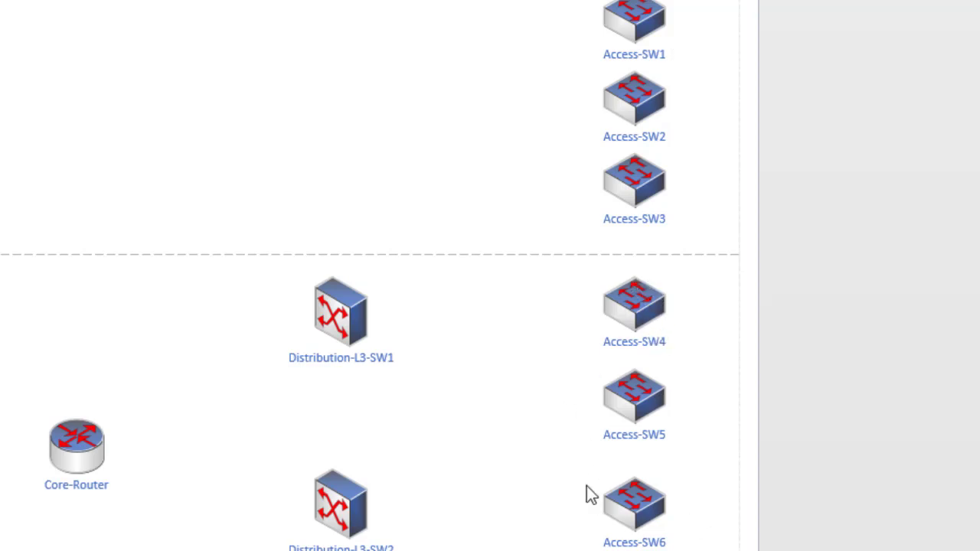
pyautogui.moveTo(634, 396); pyautogui.dragTo(634, 396)
pyautogui.moveTo(636, 516); pyautogui.dragTo(643, 472)
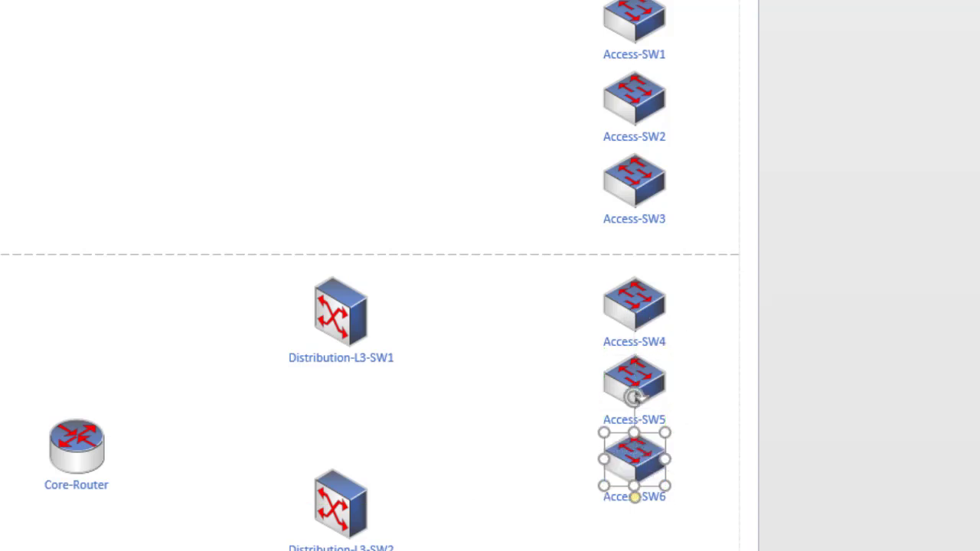
# Step: Paste two more access switches and stack them in line below Access-SW6, leaving a gap after that group
pyautogui.scroll(-3, 708, 396)
pyautogui.click(627, 394)
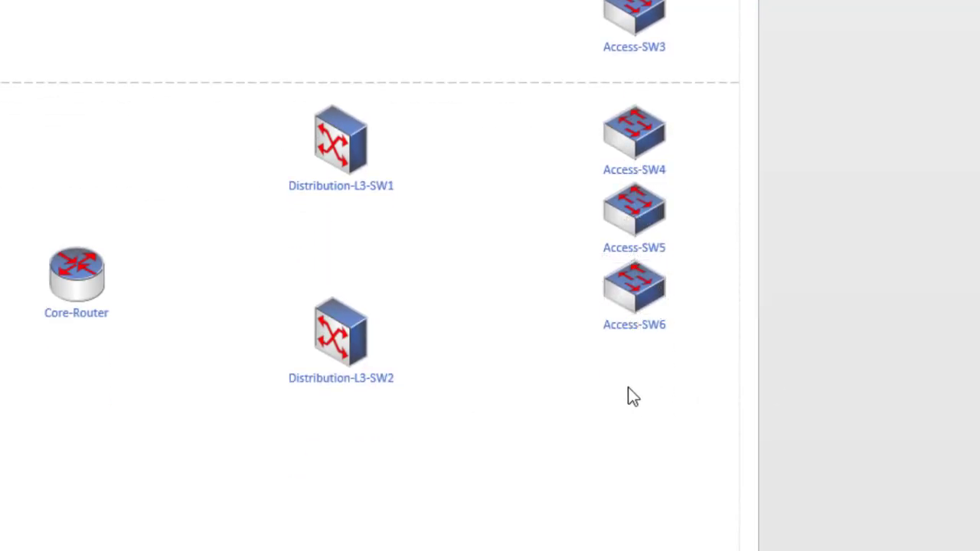
pyautogui.hotkey('ctrl', 'v')
pyautogui.hotkey('ctrl', 'v')
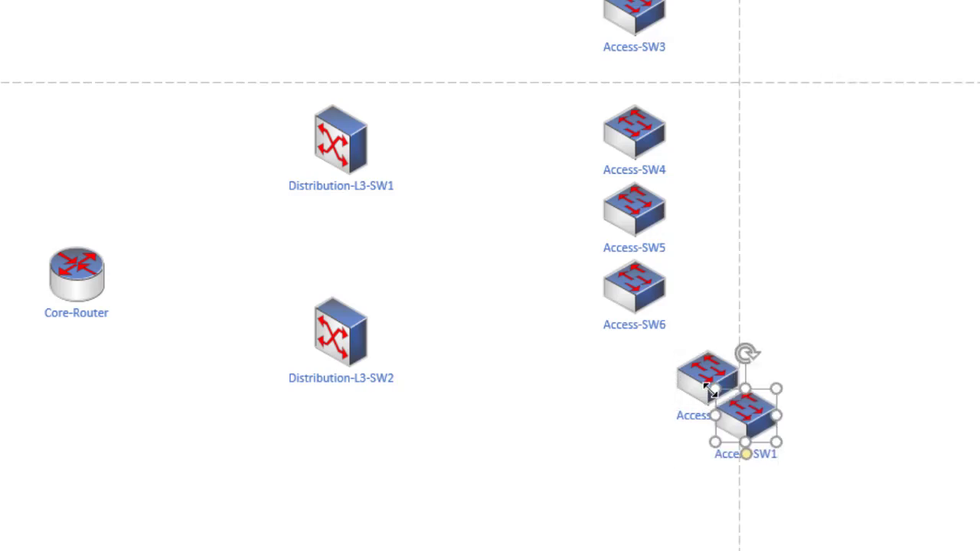
pyautogui.moveTo(709, 382); pyautogui.dragTo(634, 413)
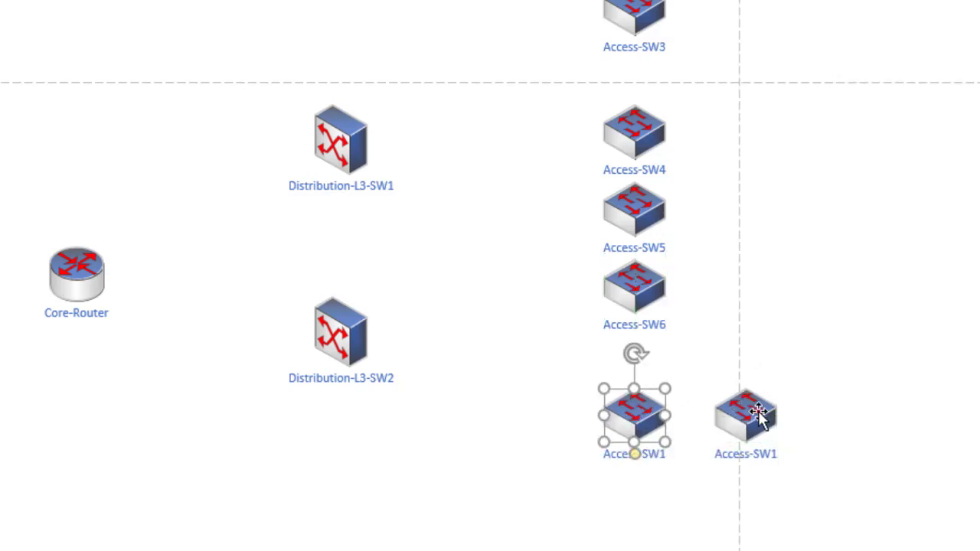
pyautogui.moveTo(753, 413); pyautogui.dragTo(650, 518)
# Step: Rename the two new access switches below Access-SW6 "Access-SW7" and "Access-SW8", from upper to lower
pyautogui.doubleClick(656, 452)
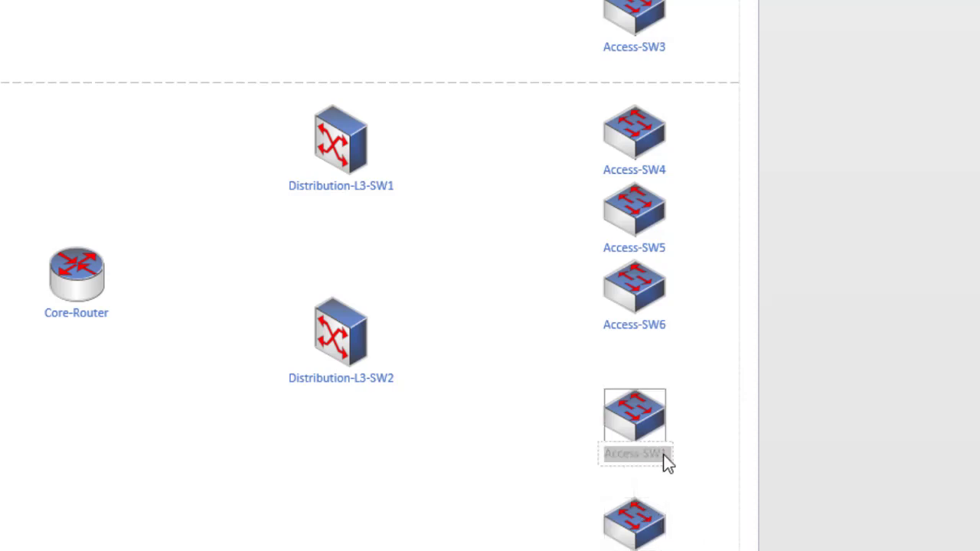
pyautogui.click(663, 455)
pyautogui.press('BackSpace')
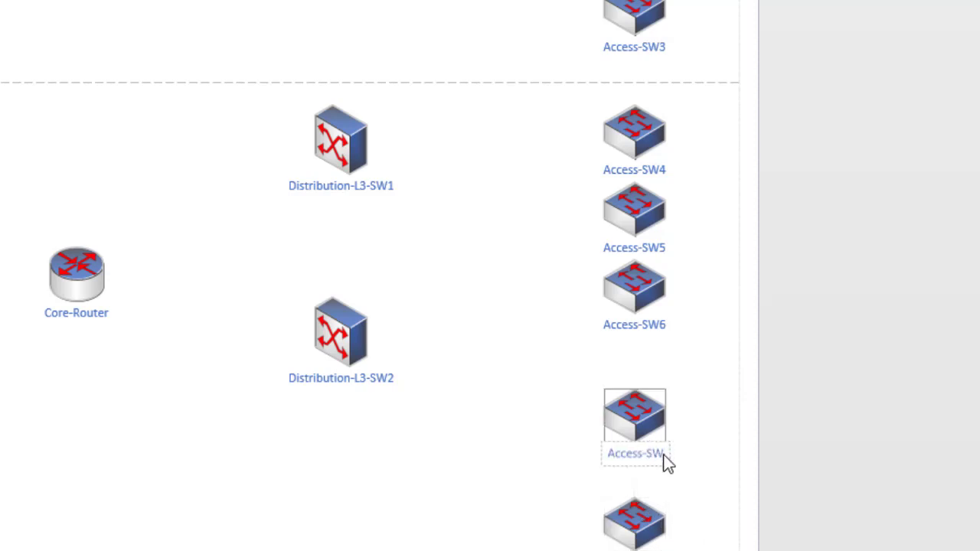
pyautogui.write('7')
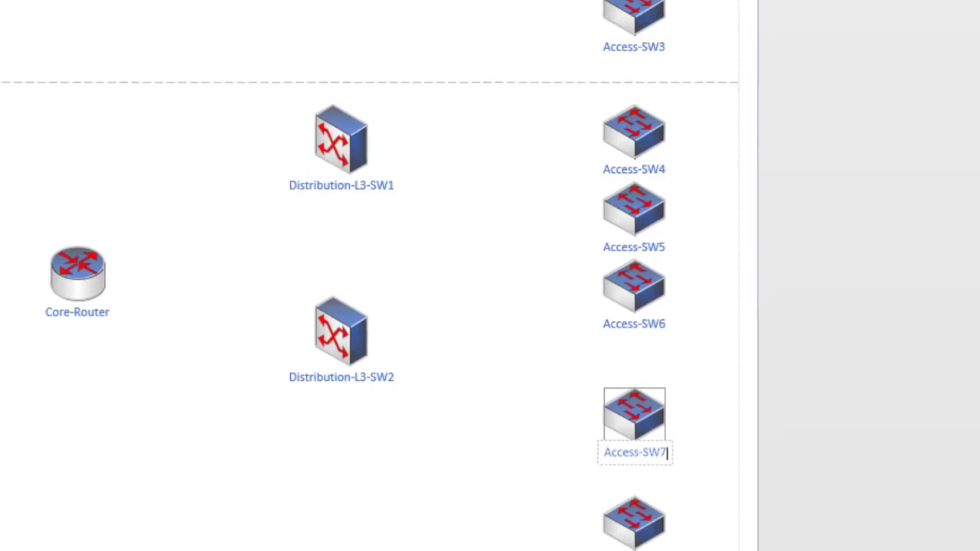
pyautogui.doubleClick(658, 543)
pyautogui.click(660, 530)
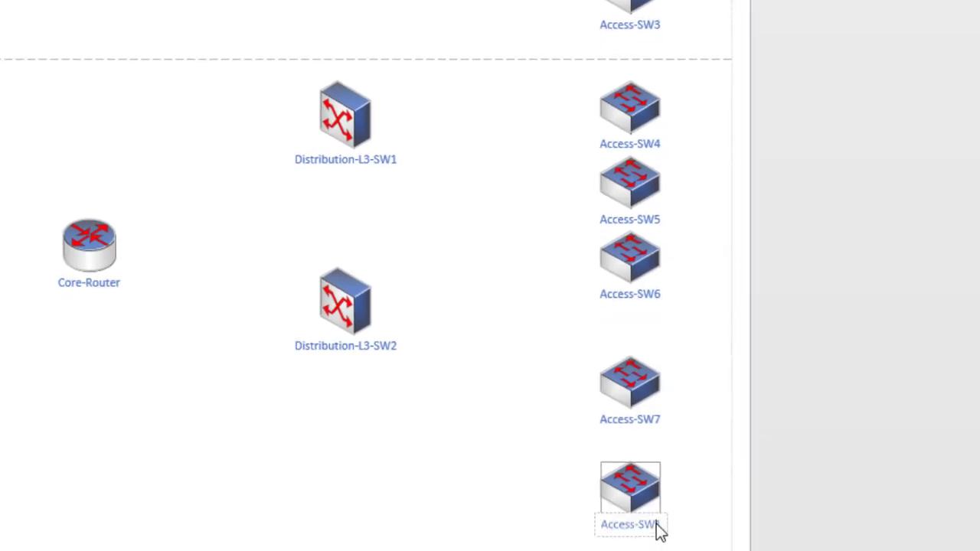
pyautogui.press('BackSpace')
pyautogui.write('8')
pyautogui.click(721, 417)
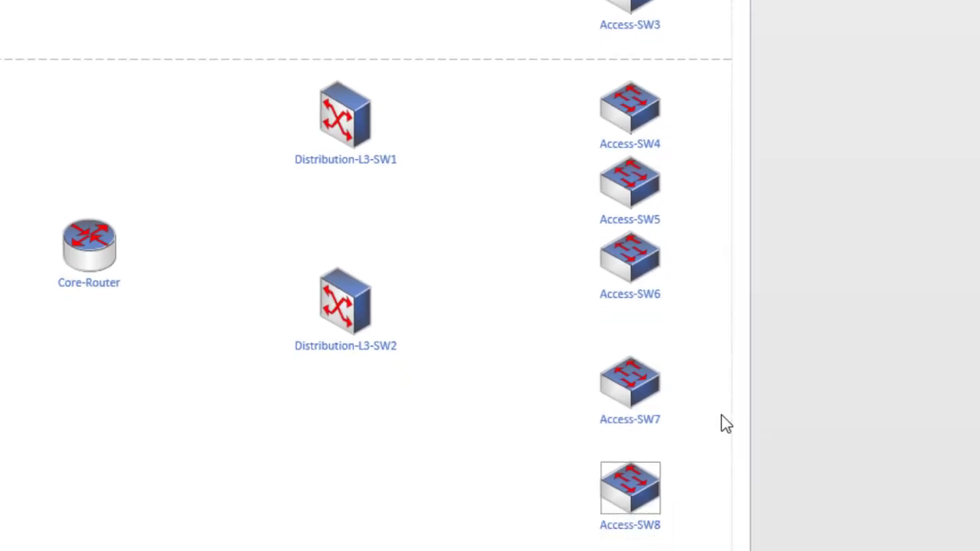
# Step: Check the requirements document for the departments on each floor and the redundancy rule of the hierarchical design
pyautogui.scroll(8, 490, 275)
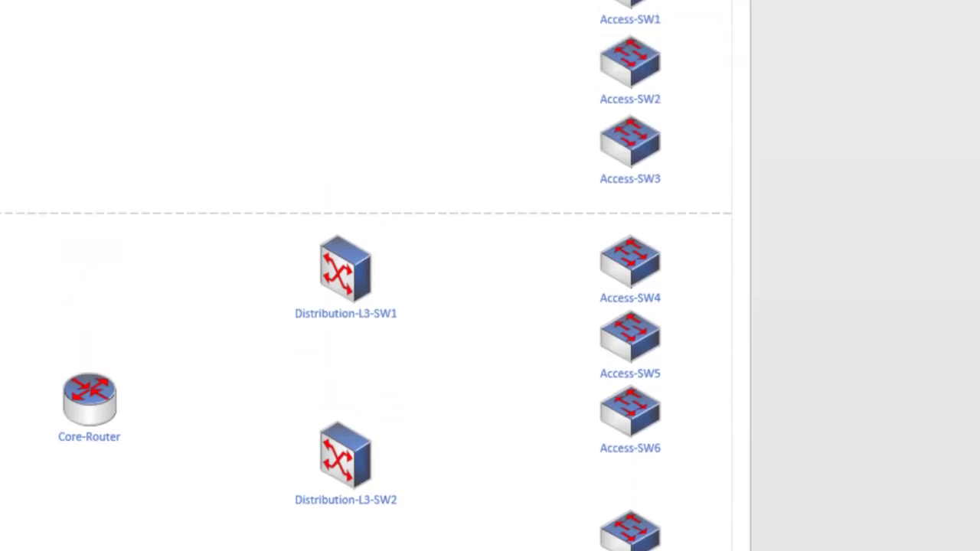
pyautogui.scroll(-4, 373, 276)
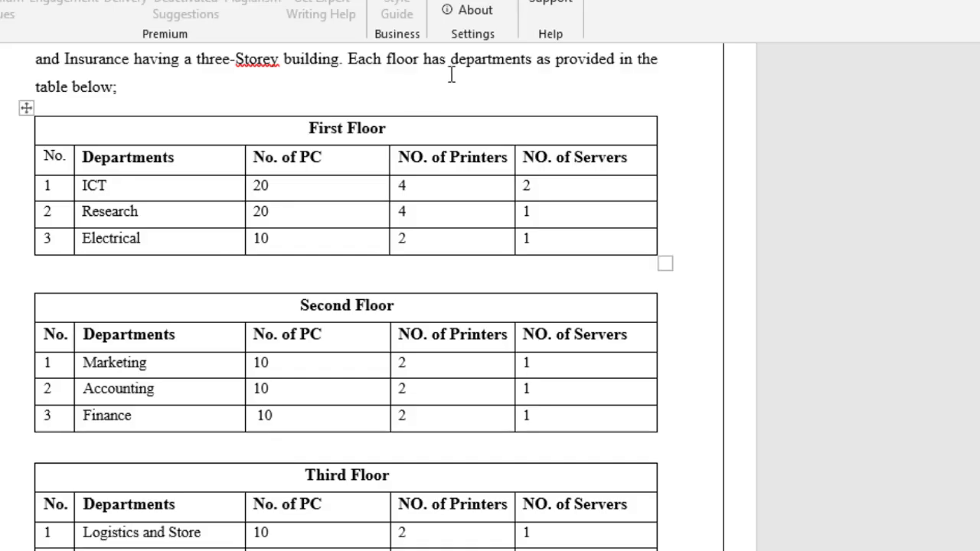
pyautogui.scroll(-10, 378, 296)
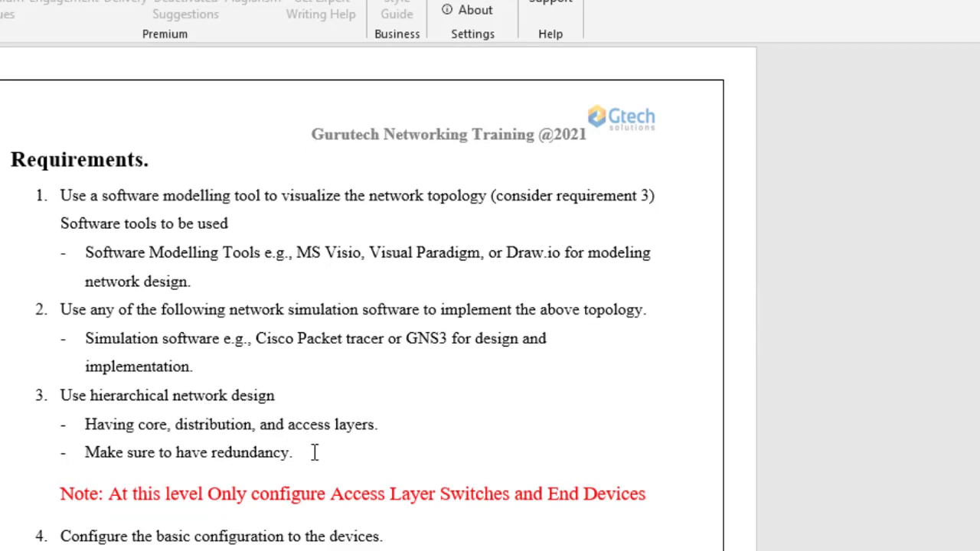
pyautogui.moveTo(291, 453); pyautogui.dragTo(158, 456)
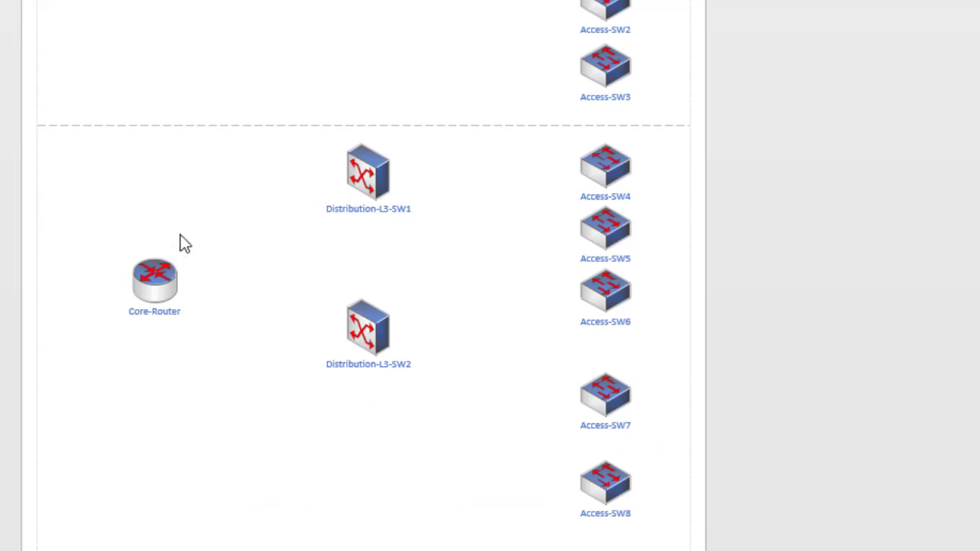
# Step: Move Core-Router up so it sits vertically midway between the two distribution switches
pyautogui.moveTo(153, 285); pyautogui.dragTo(170, 244)
pyautogui.click(241, 248)
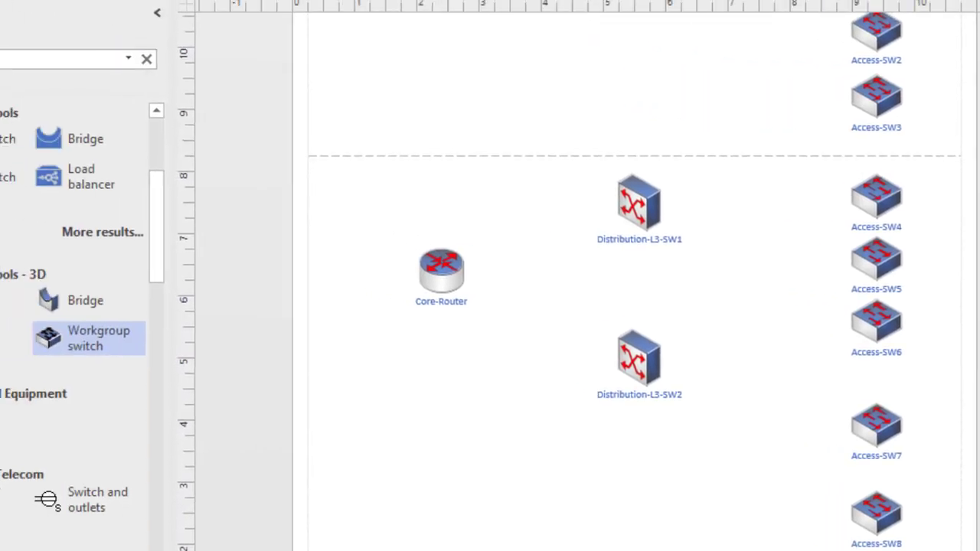
# Step: Search the shape library for "link" and browse to the Chain link fence shape of Garden Accessories - Visio 2013
pyautogui.click(91, 77)
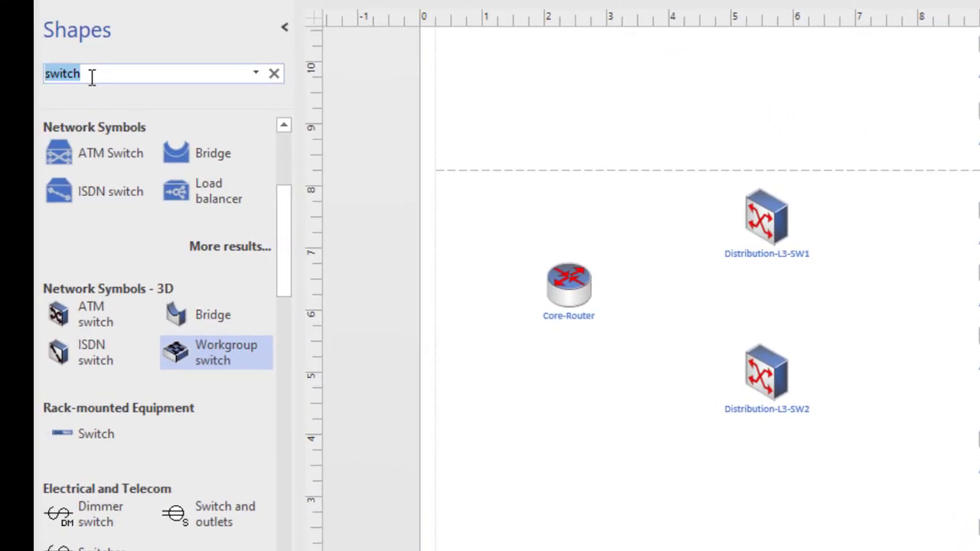
pyautogui.write('link')
pyautogui.press('Return')
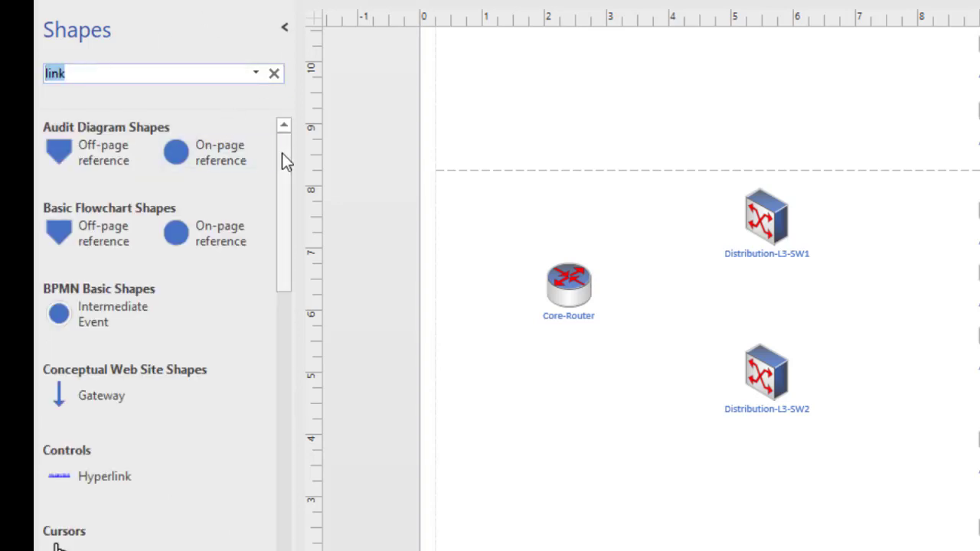
pyautogui.moveTo(282, 160); pyautogui.dragTo(297, 414)
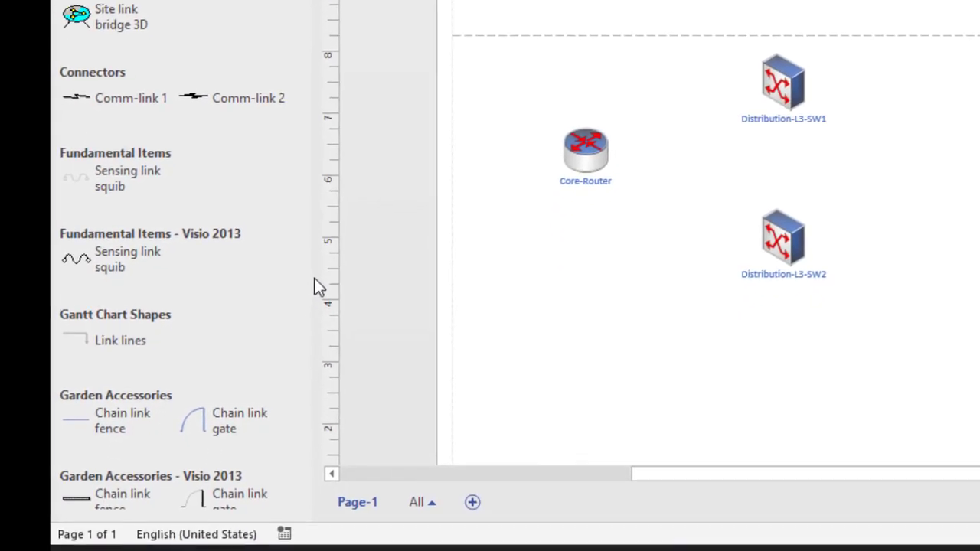
pyautogui.scroll(-3, 111, 318)
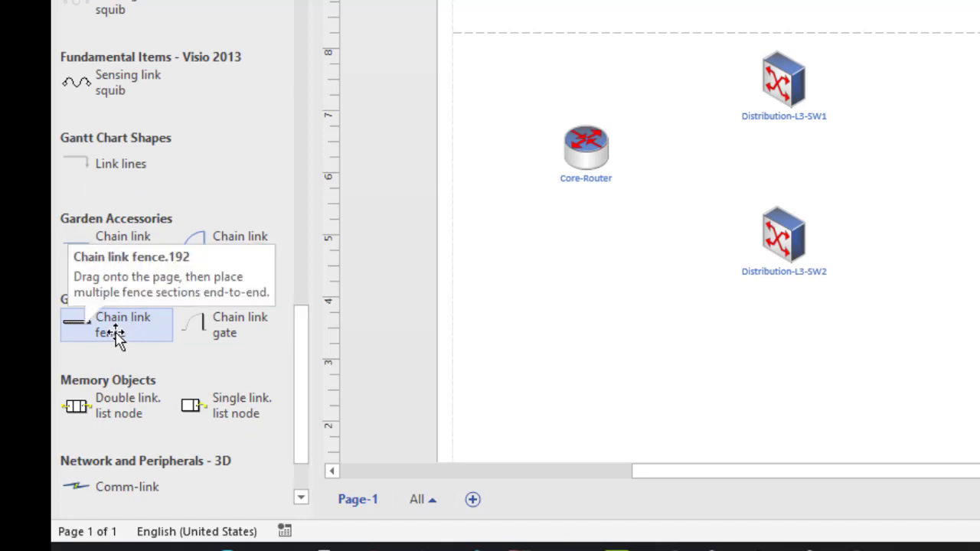
# Step: Connect Core-Router to Distribution-L3-SW1 and Distribution-L3-SW2 with one Chain link fence line each
pyautogui.moveTo(118, 337); pyautogui.dragTo(621, 146)
pyautogui.moveTo(354, 271); pyautogui.dragTo(356, 272)
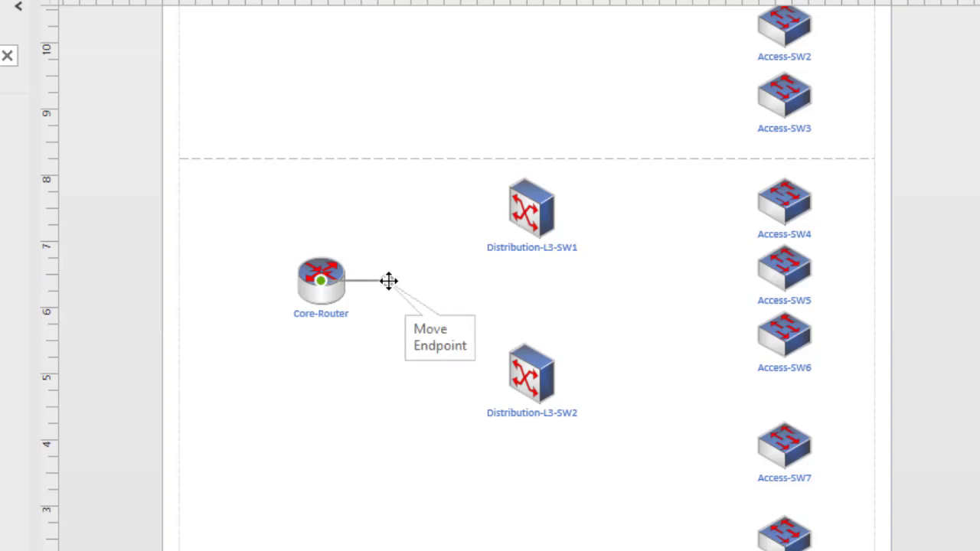
pyautogui.moveTo(389, 281); pyautogui.dragTo(530, 206)
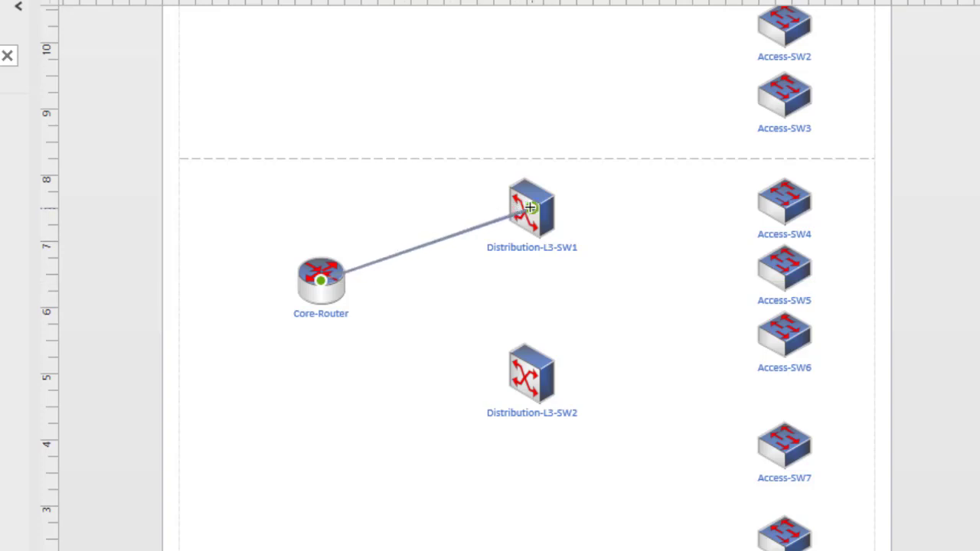
pyautogui.click(352, 331)
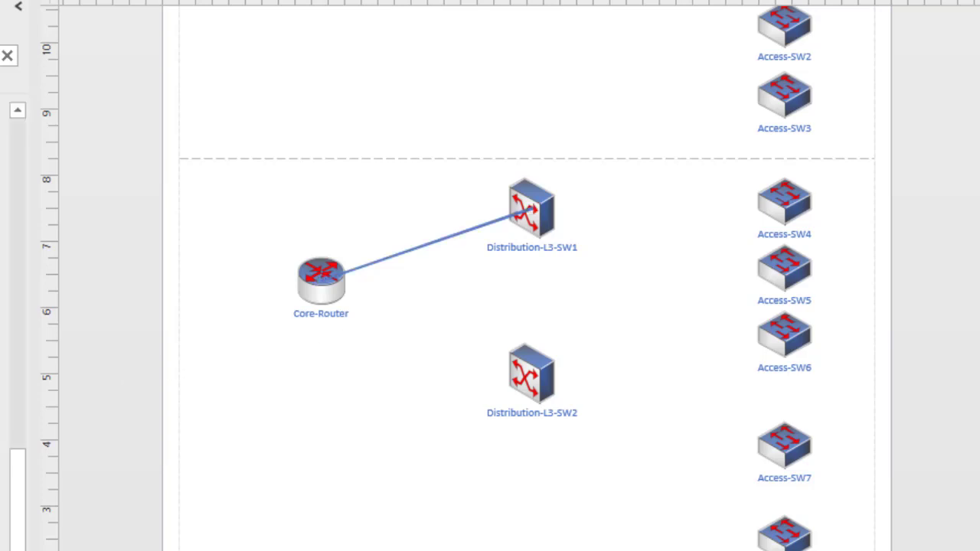
pyautogui.moveTo(2, 446); pyautogui.dragTo(531, 373)
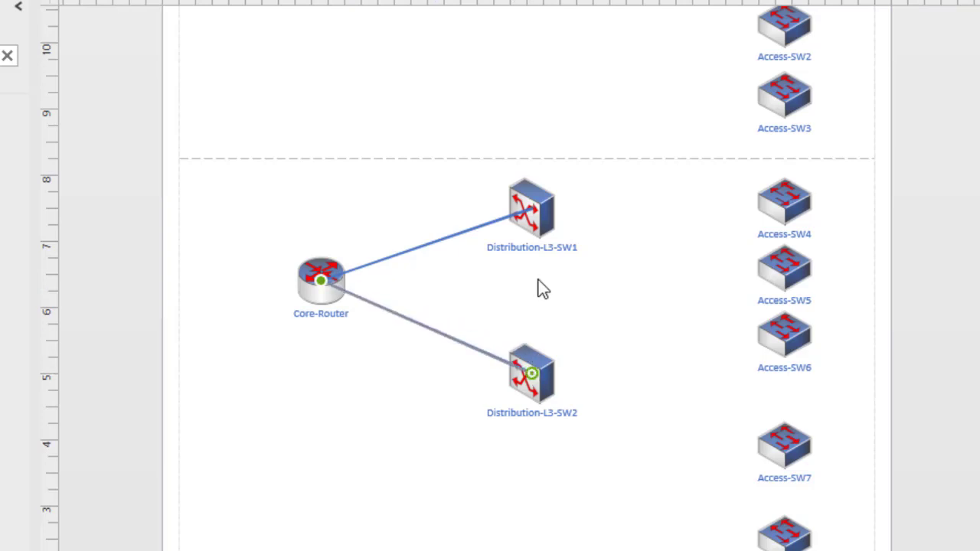
pyautogui.click(519, 298)
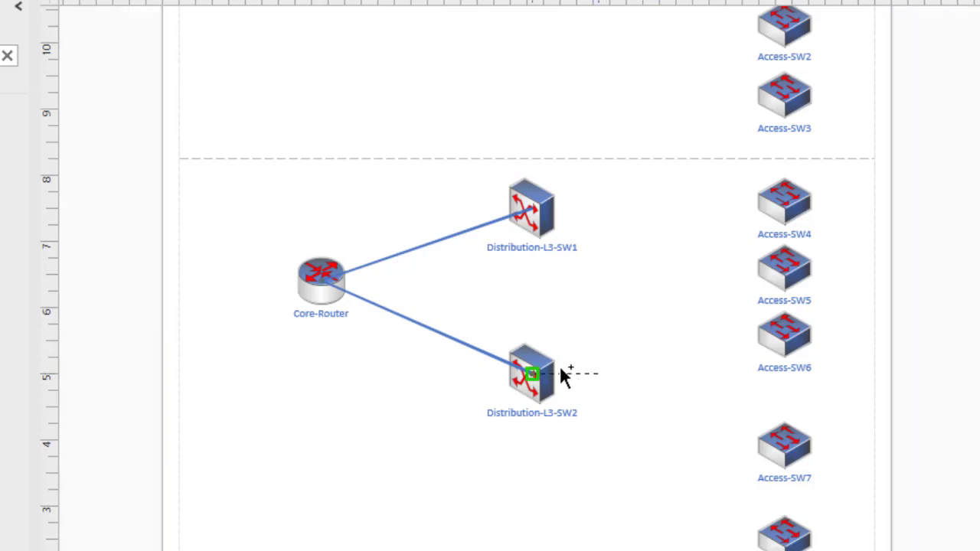
# Step: Link Distribution-L3-SW2 to Distribution-L3-SW1 with two parallel Chain link fence lines
pyautogui.moveTo(559, 372); pyautogui.dragTo(528, 208)
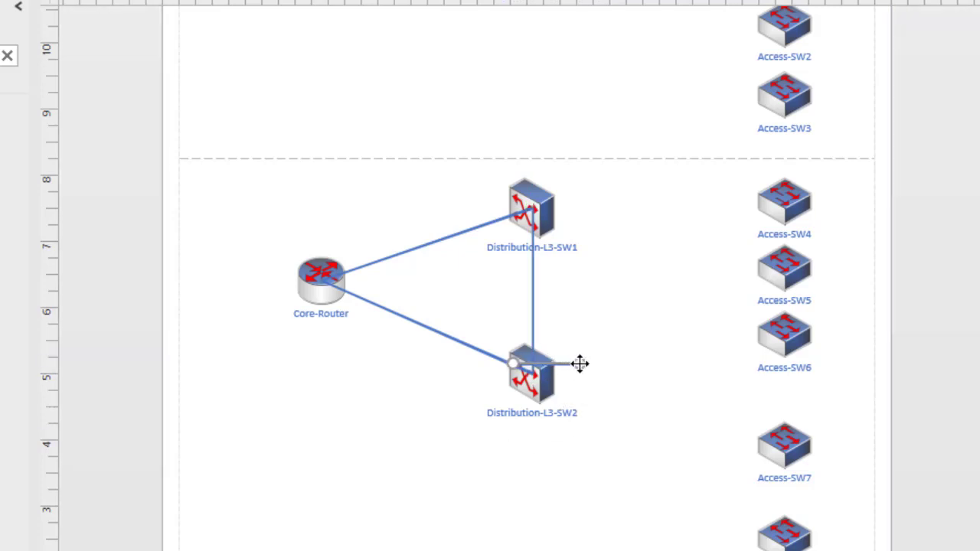
pyautogui.moveTo(580, 362); pyautogui.dragTo(519, 206)
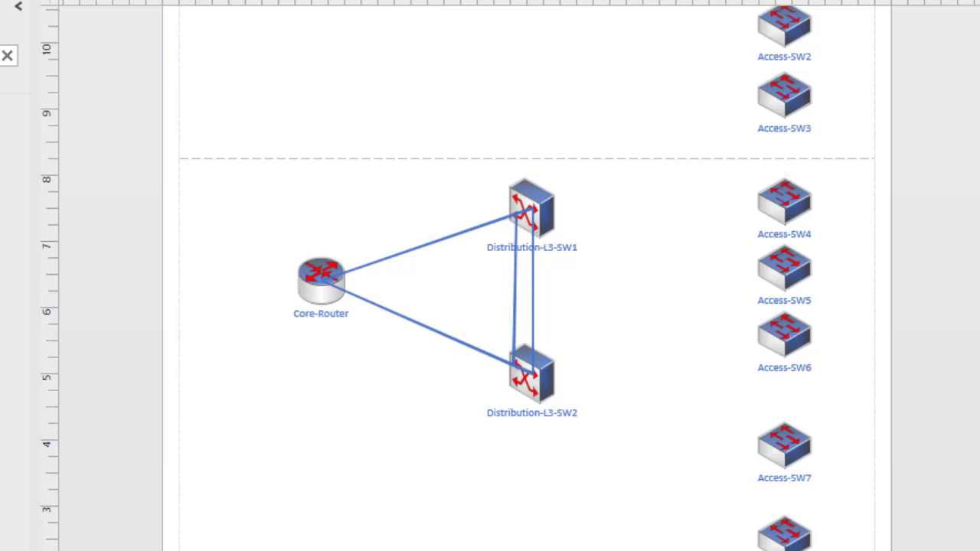
# Step: Connect Distribution-L3-SW1 to each of the eight access switches, Access-SW1 to Access-SW8, with a separate link line
pyautogui.scroll(3, 750, 310)
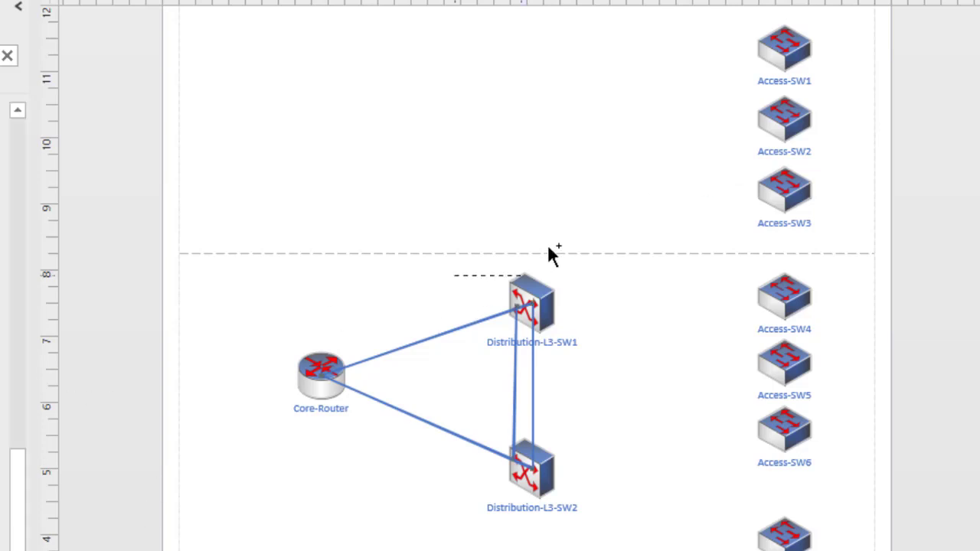
pyautogui.moveTo(562, 289); pyautogui.dragTo(784, 47)
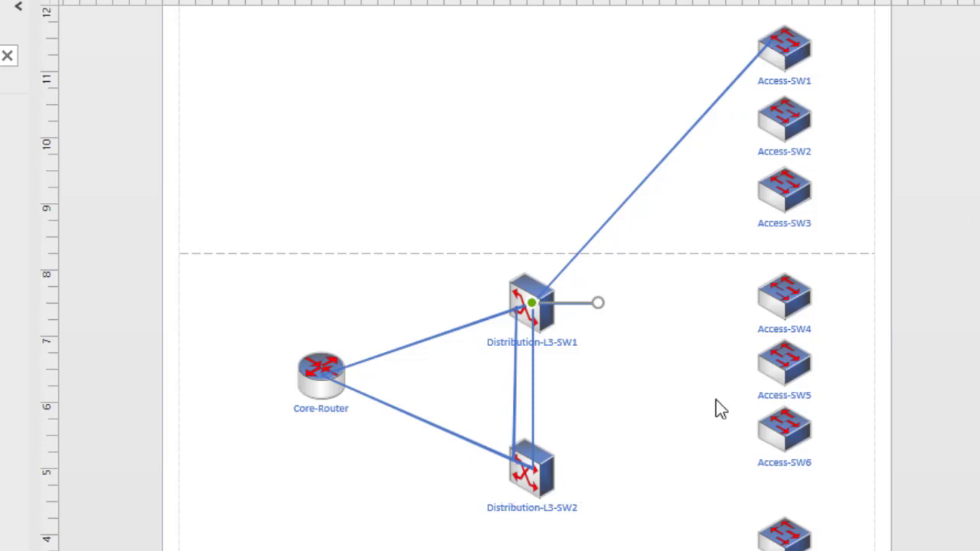
pyautogui.moveTo(597, 304); pyautogui.dragTo(781, 118)
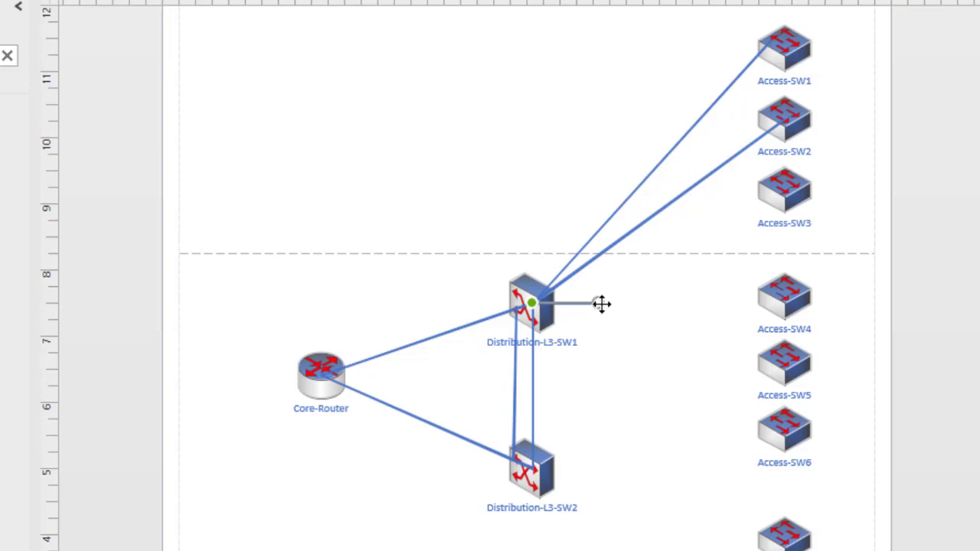
pyautogui.moveTo(600, 299); pyautogui.dragTo(782, 188)
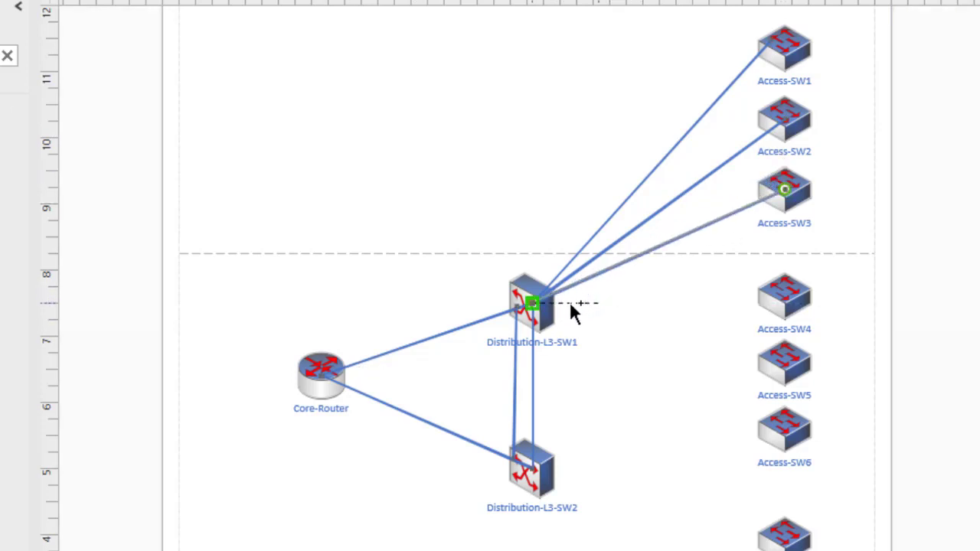
pyautogui.moveTo(594, 302); pyautogui.dragTo(785, 296)
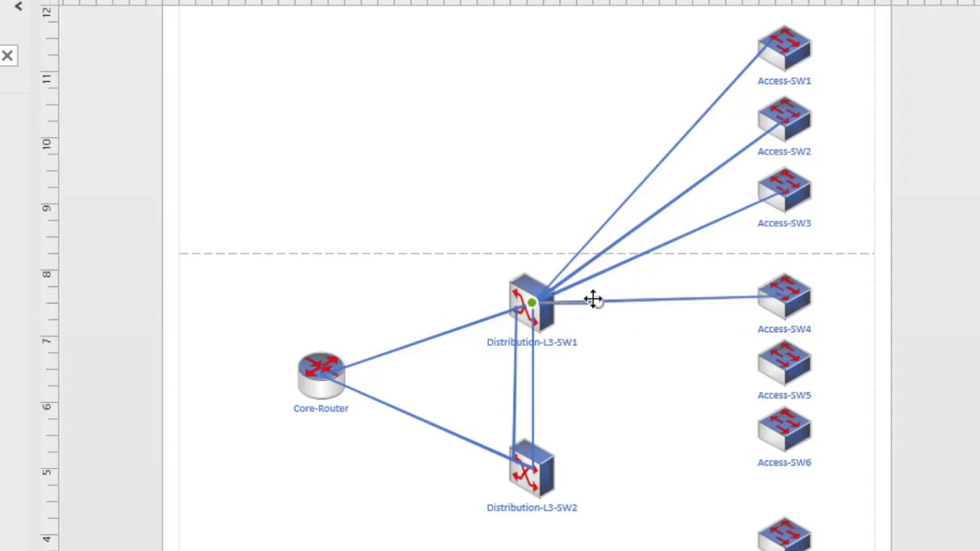
pyautogui.moveTo(597, 301); pyautogui.dragTo(784, 361)
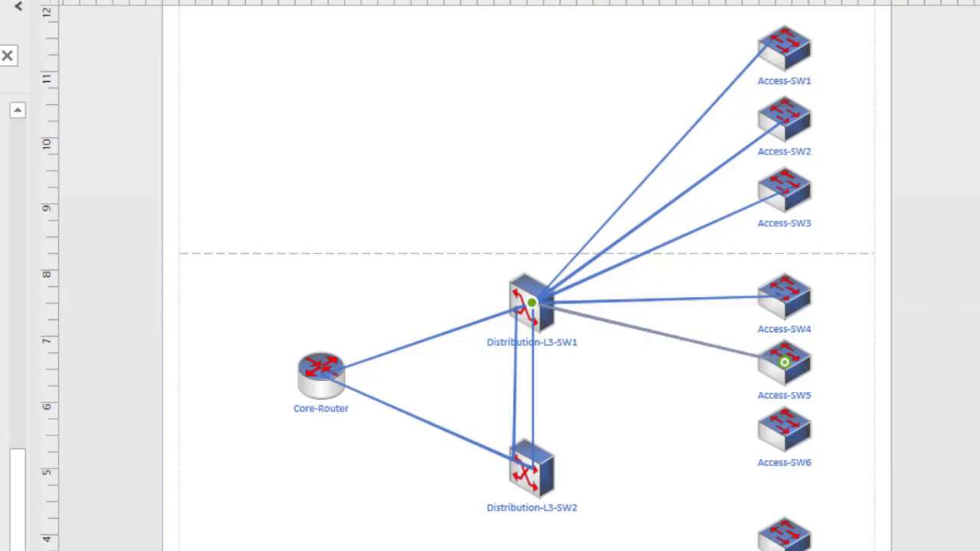
pyautogui.moveTo(532, 302); pyautogui.dragTo(784, 430)
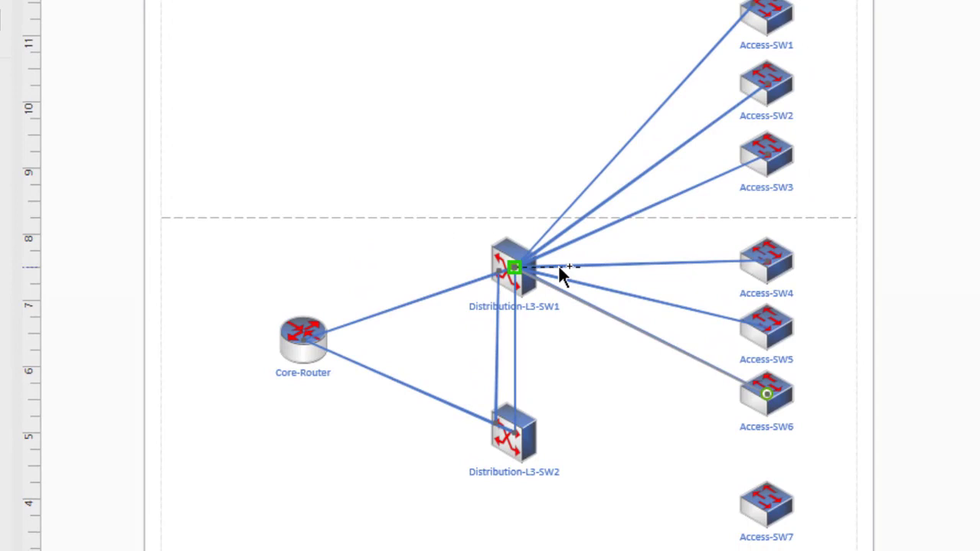
pyautogui.moveTo(530, 302); pyautogui.dragTo(607, 302)
pyautogui.moveTo(590, 267)
pyautogui.mouseDown()
pyautogui.moveTo(678, 354)
pyautogui.moveTo(765, 393)
pyautogui.moveTo(754, 447)
pyautogui.moveTo(764, 517)
pyautogui.mouseUp()
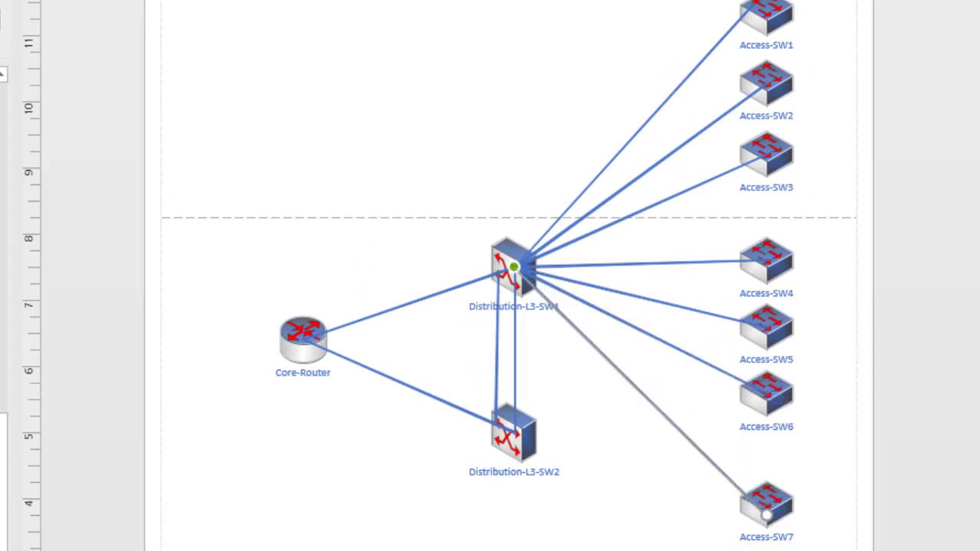
pyautogui.moveTo(513, 300); pyautogui.dragTo(766, 490)
pyautogui.click(832, 372)
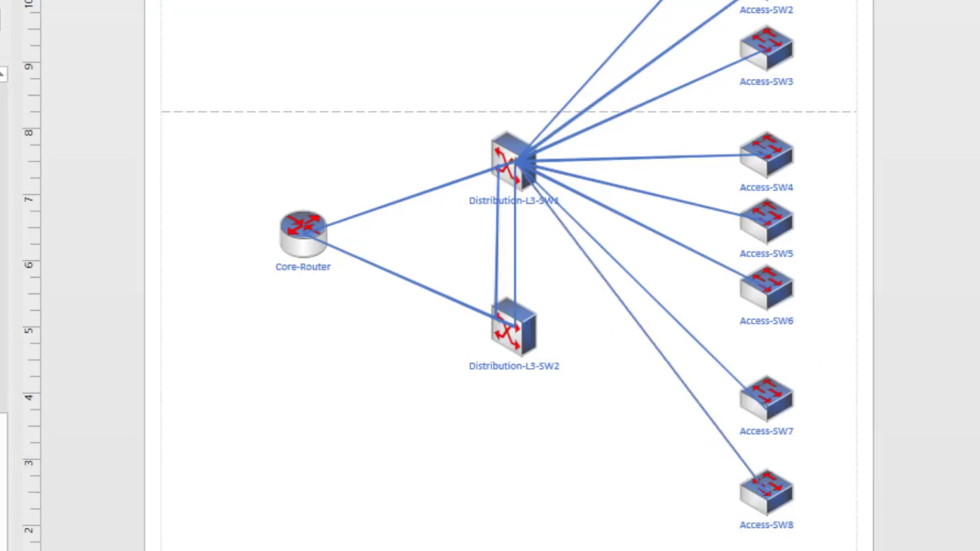
# Step: Connect Distribution-L3-SW2 to each of the eight access switches, Access-SW8 to Access-SW1, with a separate link line
pyautogui.moveTo(549, 324); pyautogui.dragTo(765, 490)
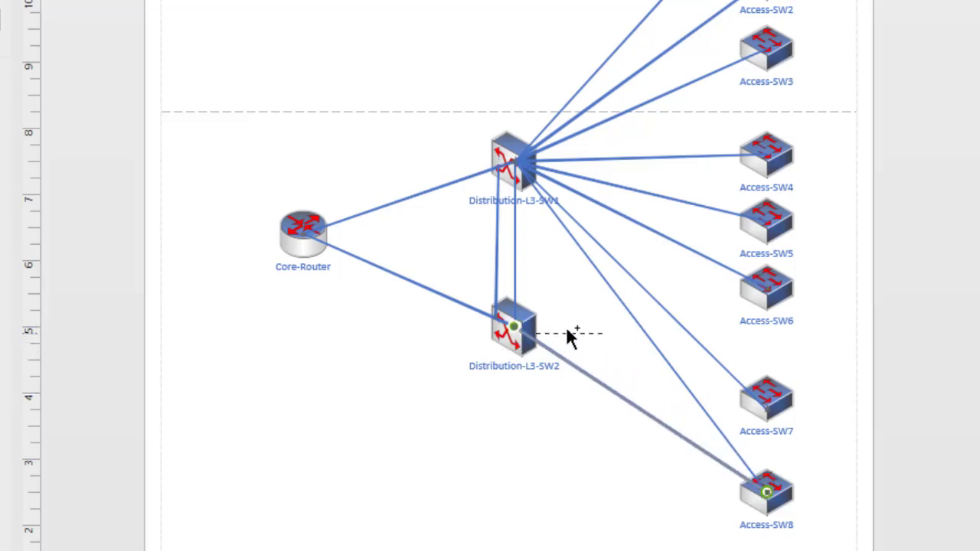
pyautogui.moveTo(555, 325); pyautogui.dragTo(765, 410)
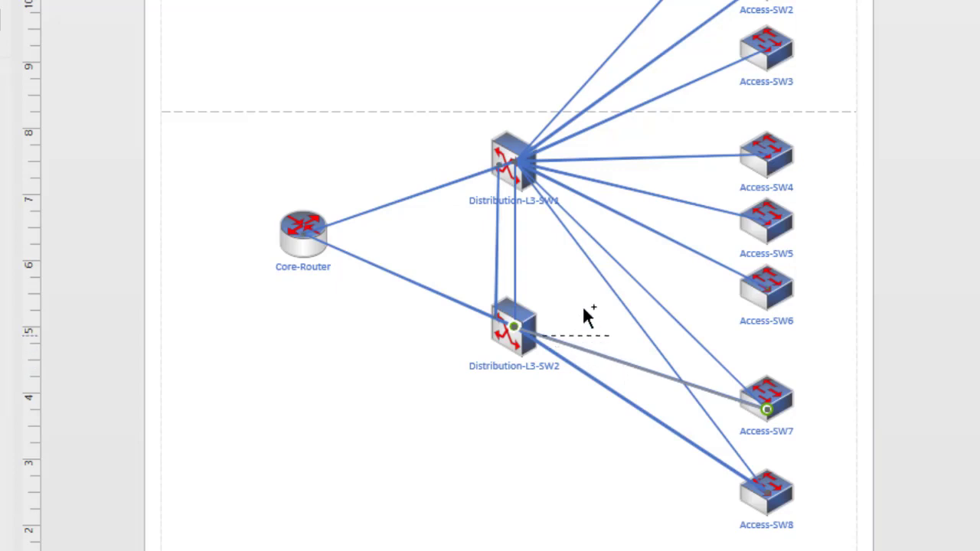
pyautogui.moveTo(553, 324); pyautogui.dragTo(766, 286)
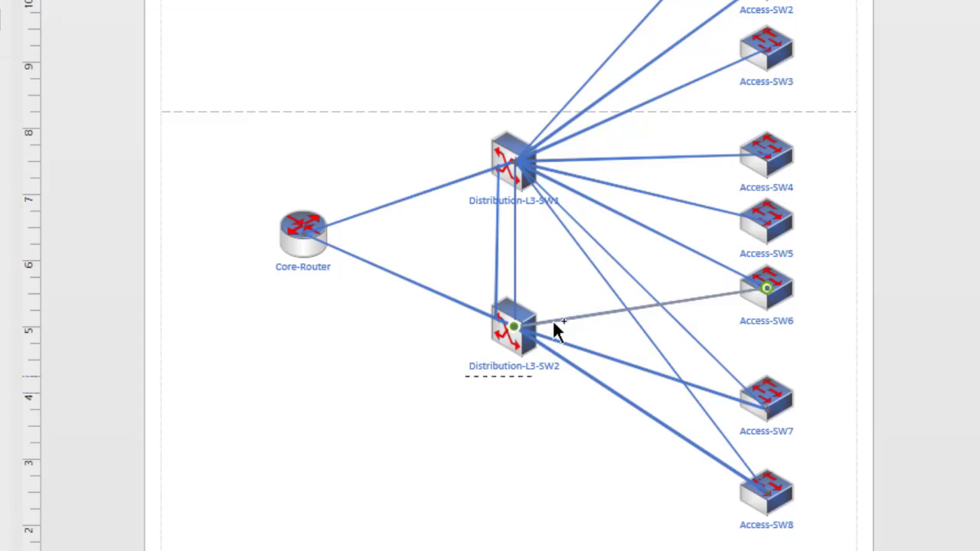
pyautogui.moveTo(554, 327); pyautogui.dragTo(766, 220)
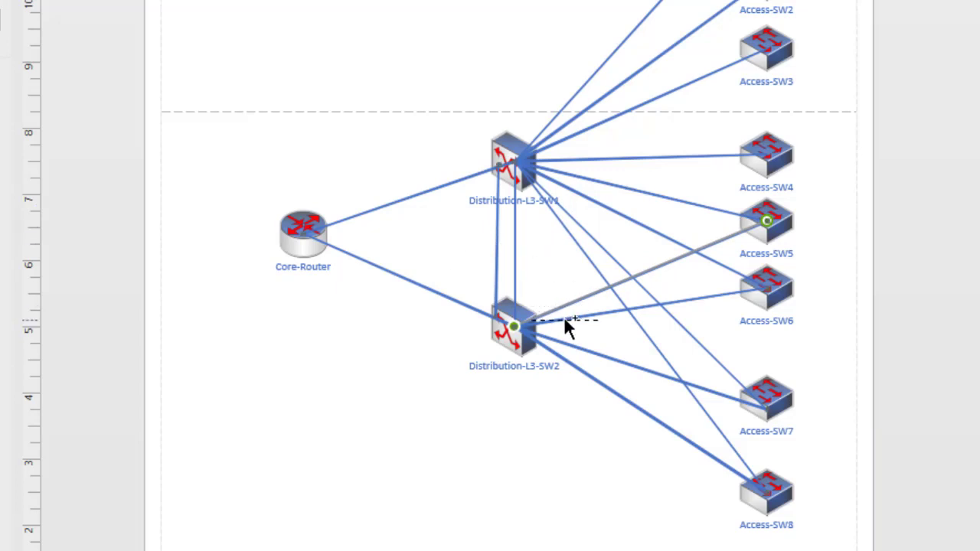
pyautogui.moveTo(564, 319)
pyautogui.mouseDown()
pyautogui.moveTo(544, 321)
pyautogui.moveTo(696, 194)
pyautogui.moveTo(766, 153)
pyautogui.mouseUp()
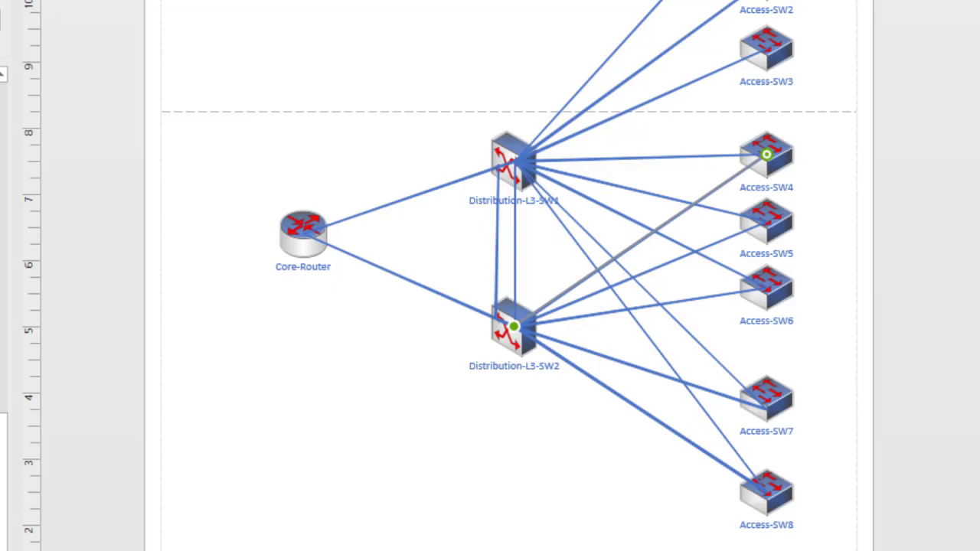
pyautogui.moveTo(468, 362)
pyautogui.mouseDown()
pyautogui.moveTo(554, 318)
pyautogui.moveTo(766, 46)
pyautogui.mouseUp()
pyautogui.moveTo(3, 425)
pyautogui.mouseDown()
pyautogui.moveTo(469, 370)
pyautogui.moveTo(558, 309)
pyautogui.moveTo(515, 326)
pyautogui.moveTo(528, 320)
pyautogui.mouseUp()
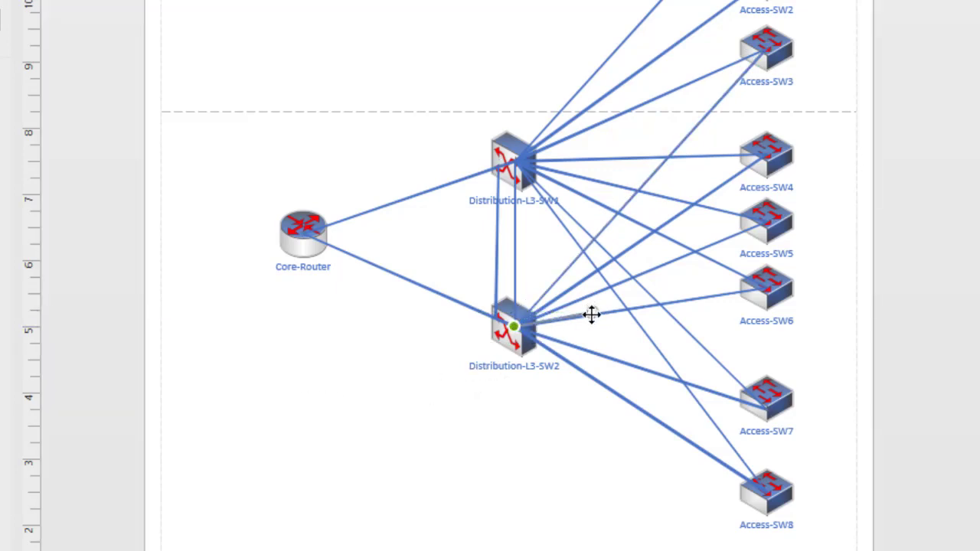
pyautogui.moveTo(591, 312)
pyautogui.mouseDown()
pyautogui.moveTo(680, 110)
pyautogui.moveTo(744, 8)
pyautogui.moveTo(755, 81)
pyautogui.mouseUp()
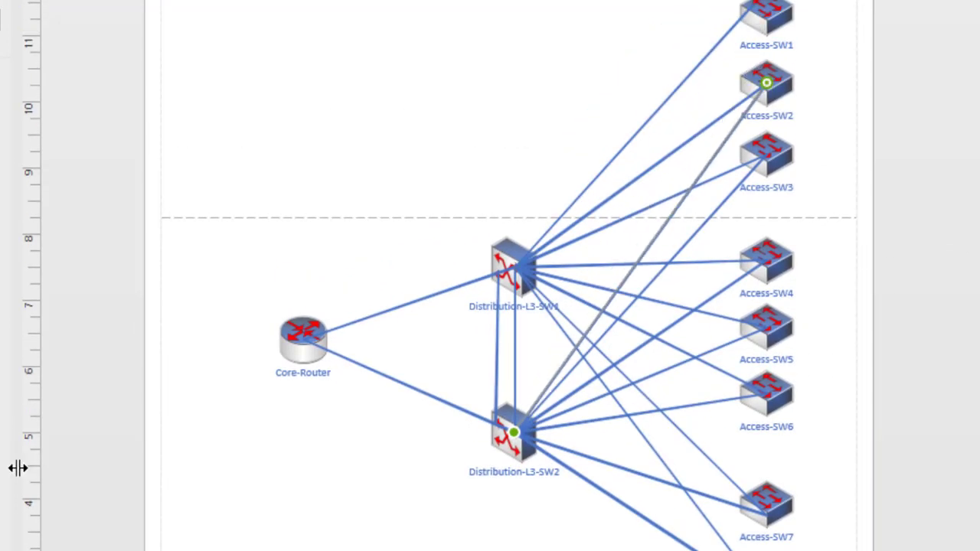
pyautogui.moveTo(2, 430)
pyautogui.mouseDown()
pyautogui.moveTo(551, 430)
pyautogui.moveTo(704, 92)
pyautogui.moveTo(774, 4)
pyautogui.moveTo(765, 82)
pyautogui.moveTo(754, 75)
pyautogui.mouseUp()
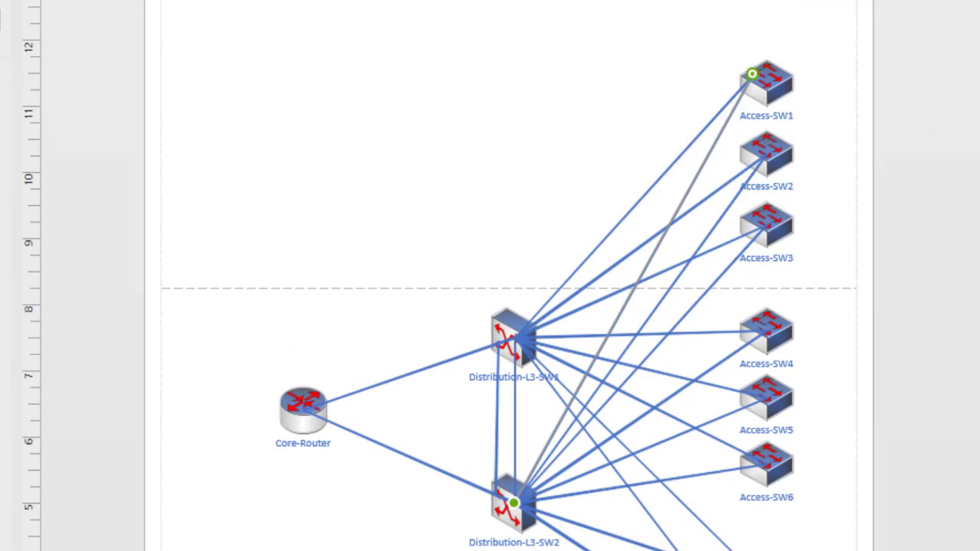
pyautogui.click(848, 149)
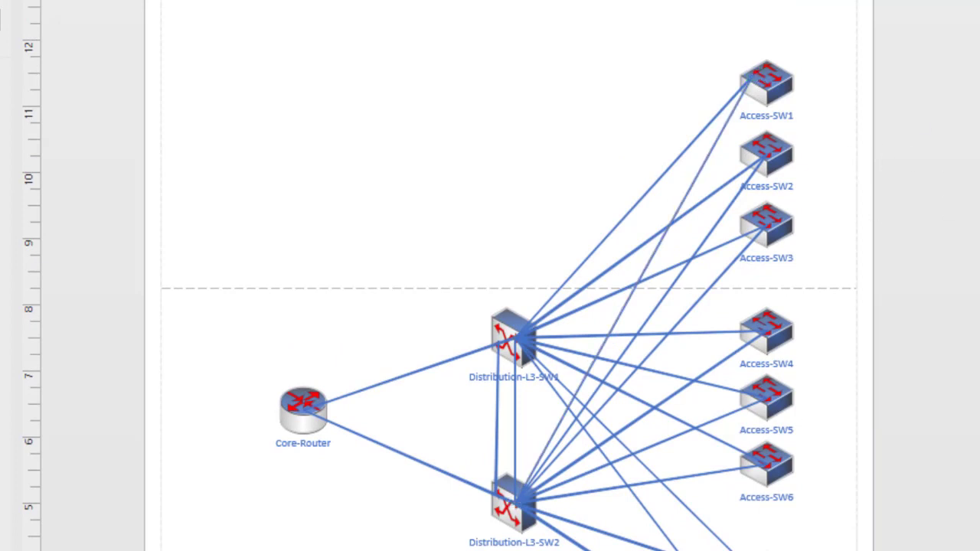
# Step: Look over the linked topology and check the departments per floor in the Word requirements document
pyautogui.scroll(-5, 508, 276)
pyautogui.scroll(3, 508, 275)
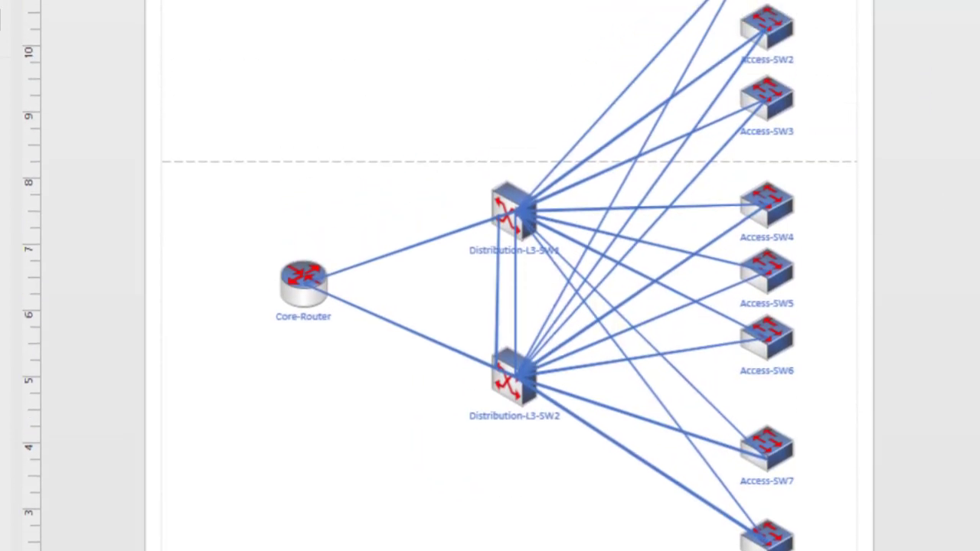
pyautogui.scroll(2, 508, 276)
pyautogui.scroll(-1, 508, 276)
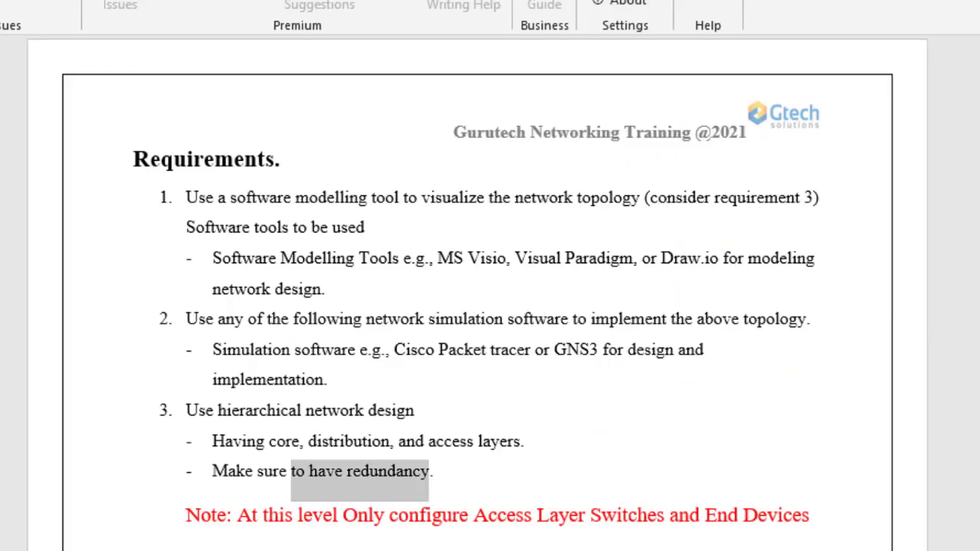
pyautogui.scroll(-8, 490, 292)
pyautogui.scroll(18, 490, 292)
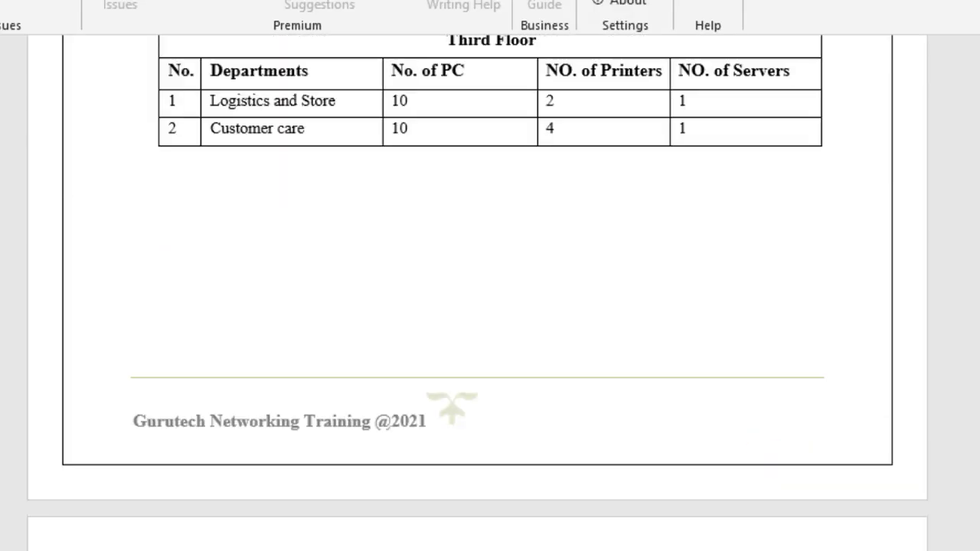
pyautogui.scroll(1, 489, 296)
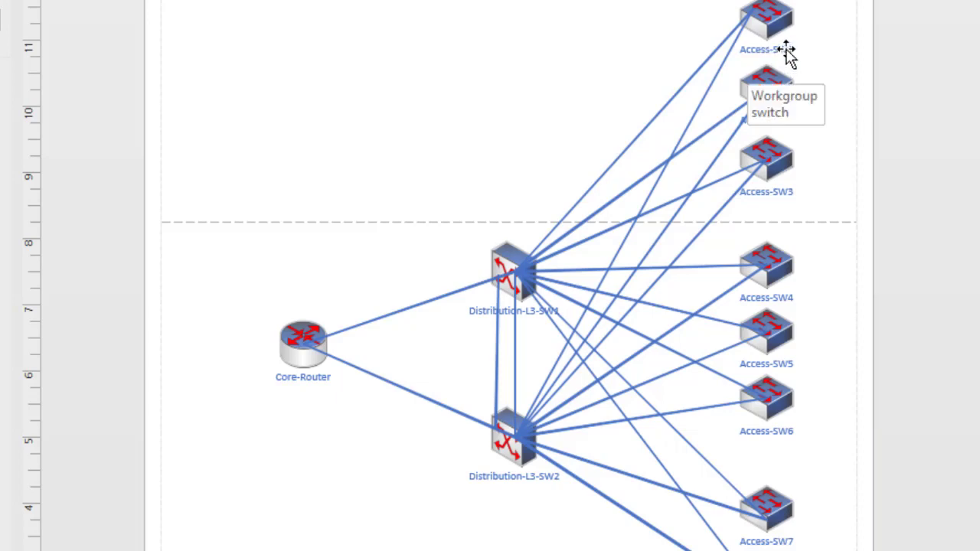
# Step: Rename the Access-SW1 label in the Visio drawing to Access-SW1-IT
pyautogui.doubleClick(787, 51)
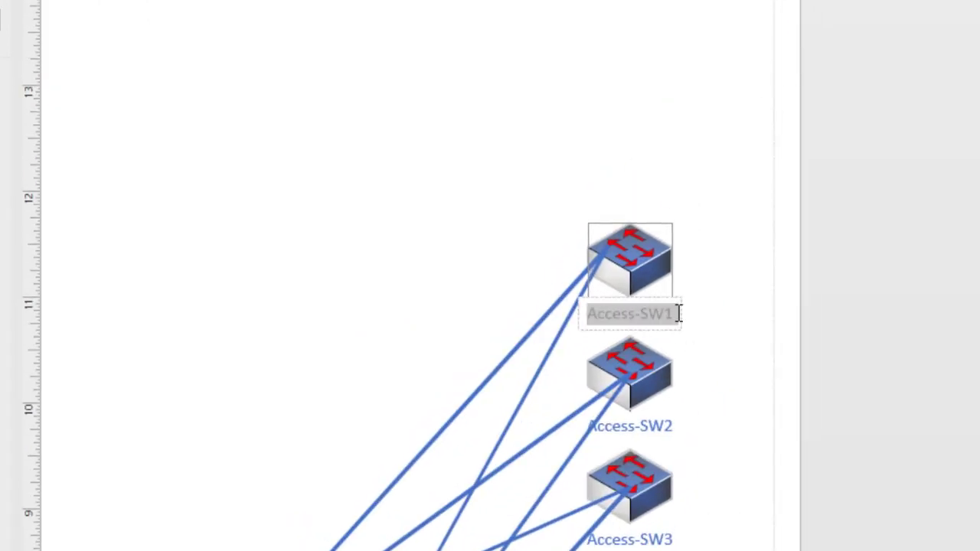
pyautogui.press('Escape')
pyautogui.write('-')
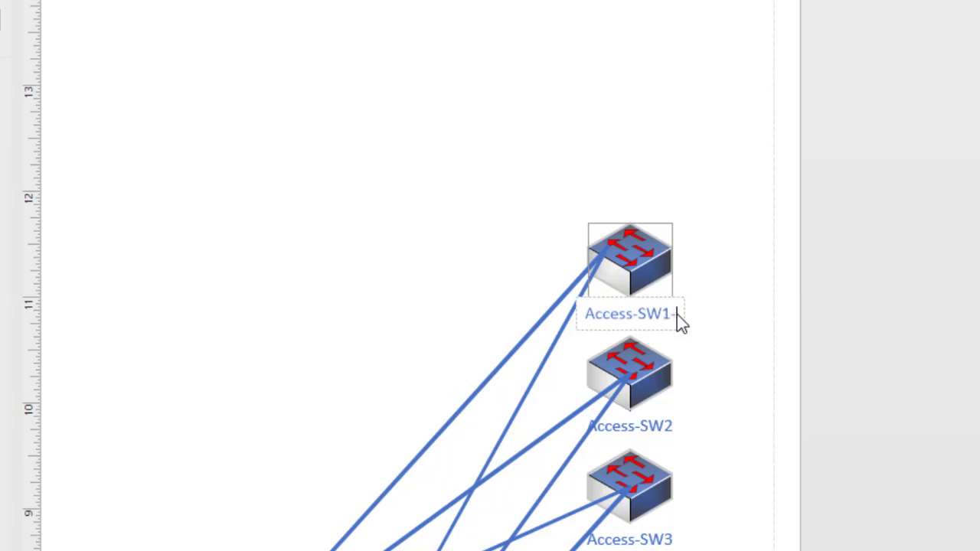
pyautogui.write('IP')
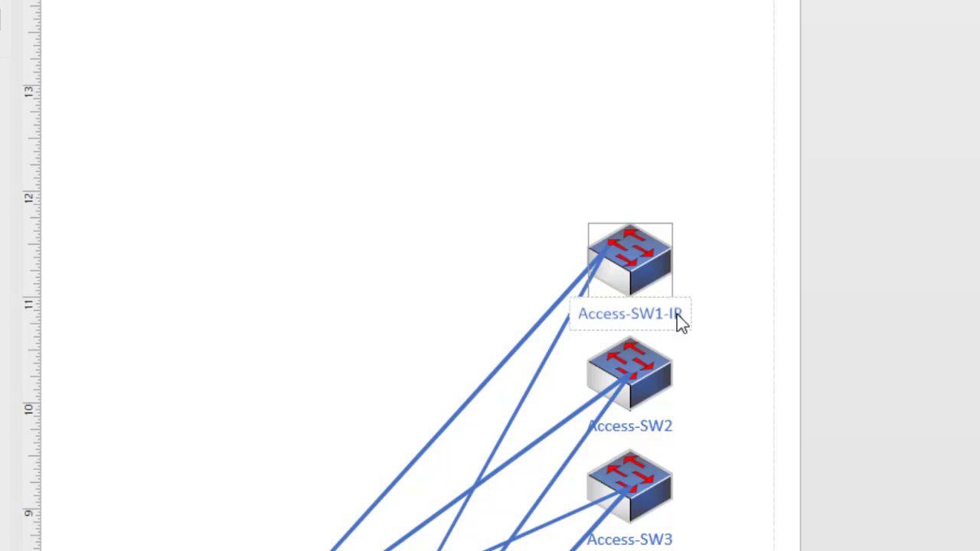
pyautogui.press('BackSpace')
pyautogui.write('T')
pyautogui.click(725, 274)
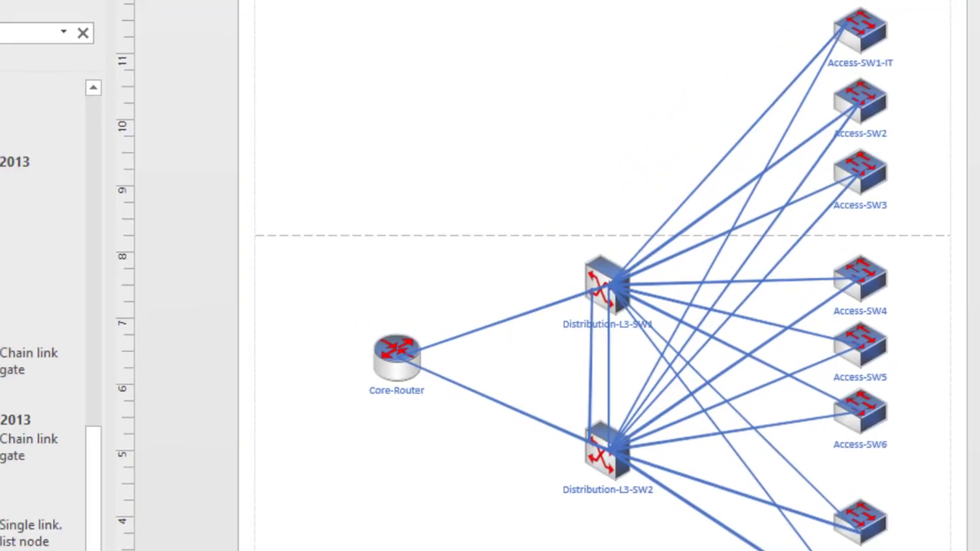
# Step: Search the shape library for "computer" and place a 3D Laptop computer shape beside Access-SW1-IT, across the page break
pyautogui.doubleClick(79, 61)
pyautogui.write('computer')
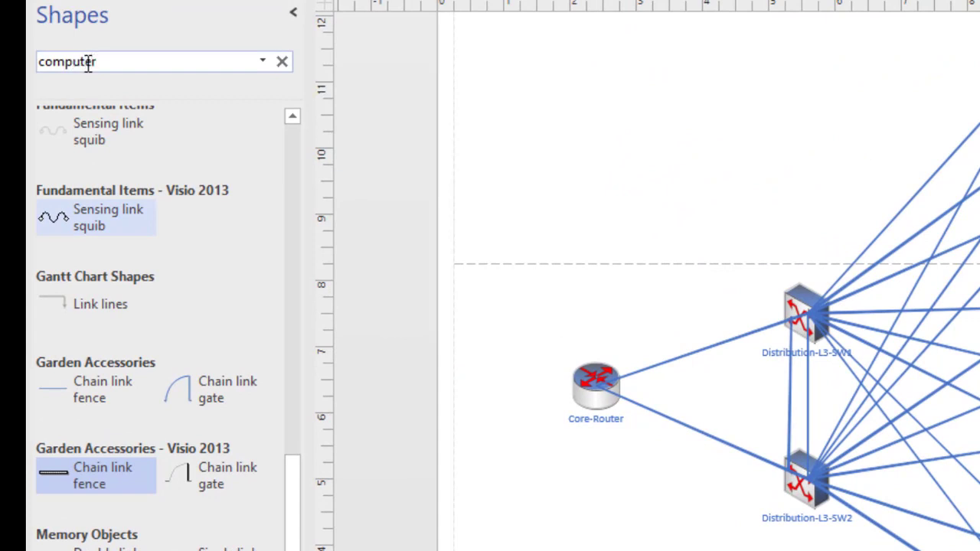
pyautogui.press('Return')
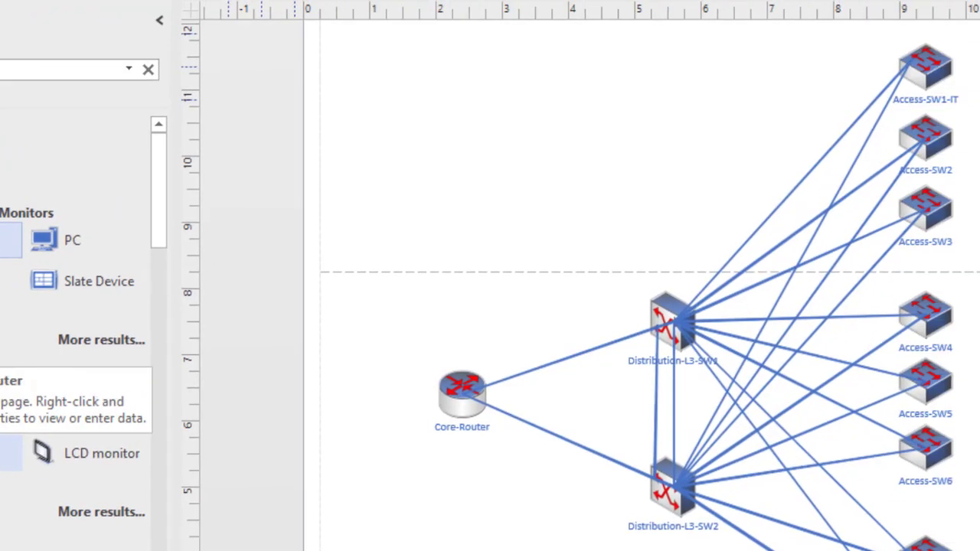
pyautogui.moveTo(86, 452); pyautogui.dragTo(979, 61)
pyautogui.moveTo(693, 89); pyautogui.dragTo(698, 57)
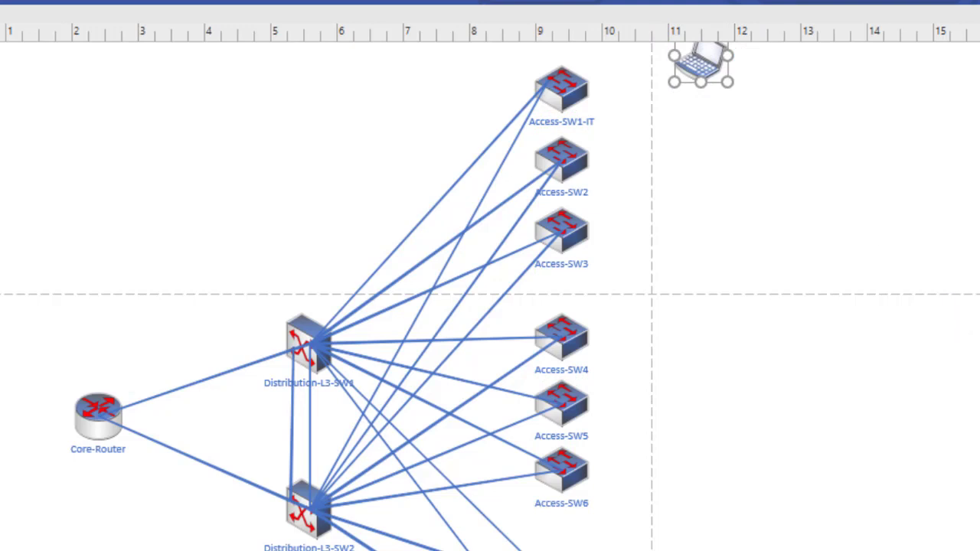
# Step: Search the shape library for "server", place the Network and Peripherals Server shape beside the laptop and shrink it to a similar size
pyautogui.scroll(3, 489, 306)
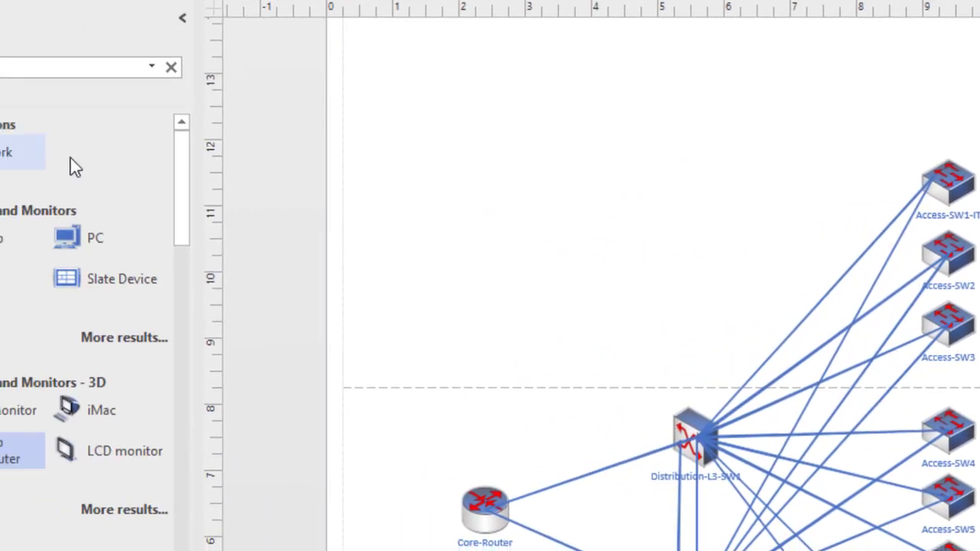
pyautogui.doubleClick(85, 62)
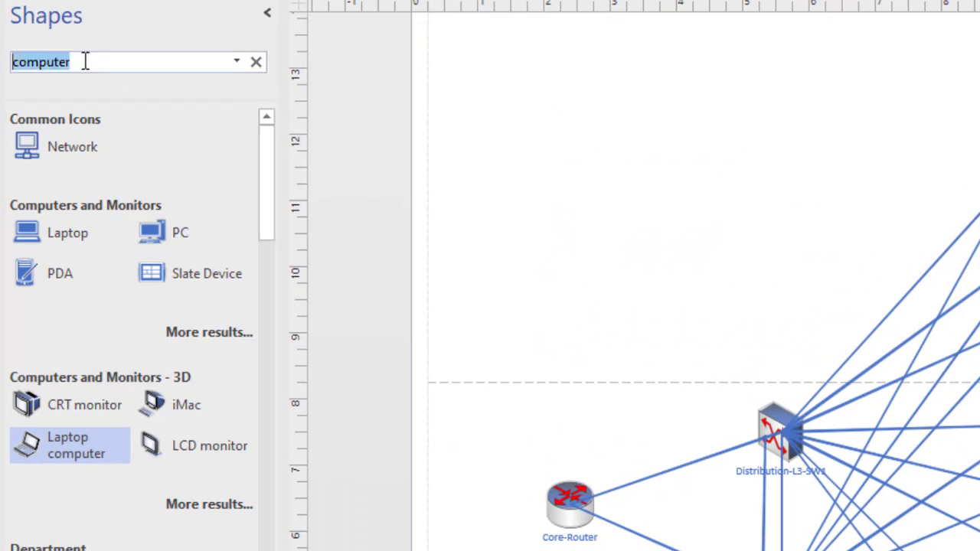
pyautogui.write('server')
pyautogui.press('Return')
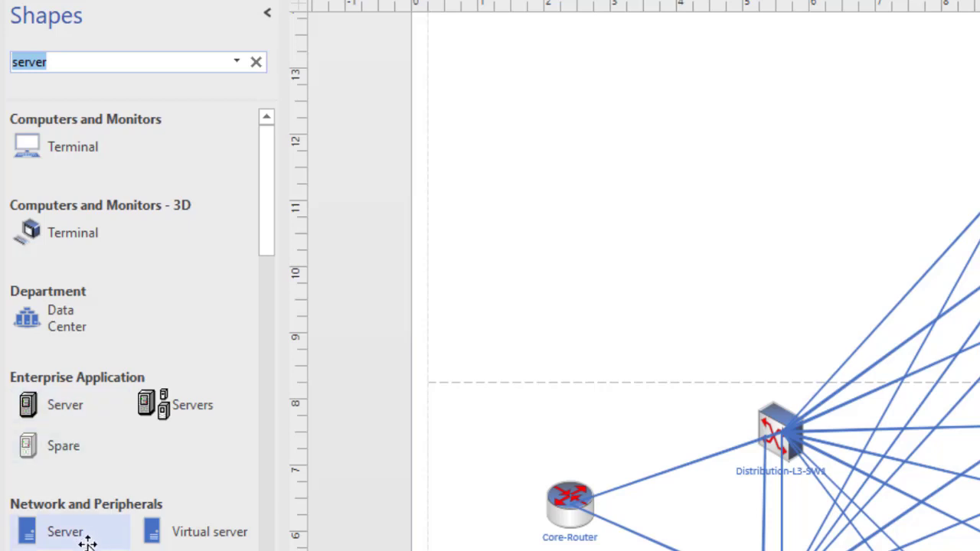
pyautogui.moveTo(969, 186); pyautogui.dragTo(753, 93)
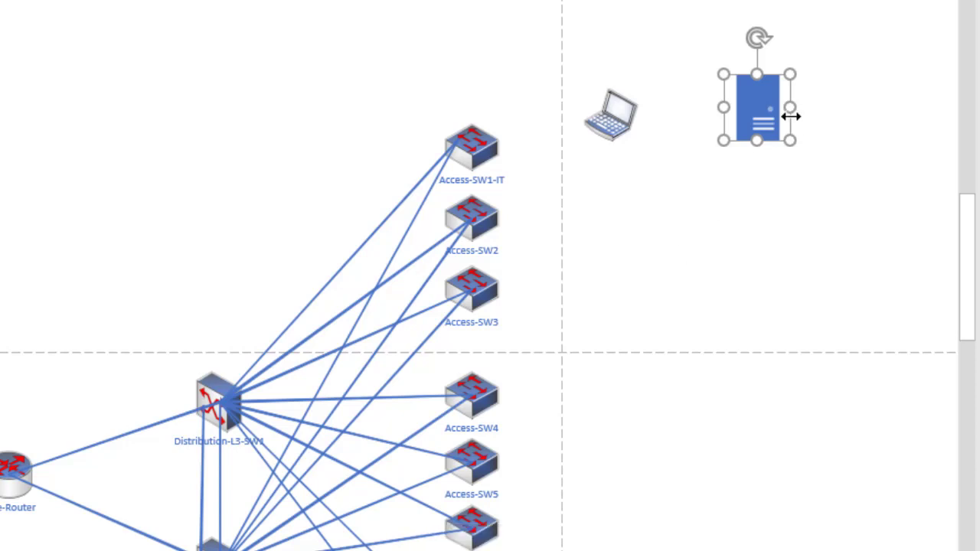
pyautogui.moveTo(753, 139); pyautogui.dragTo(771, 97)
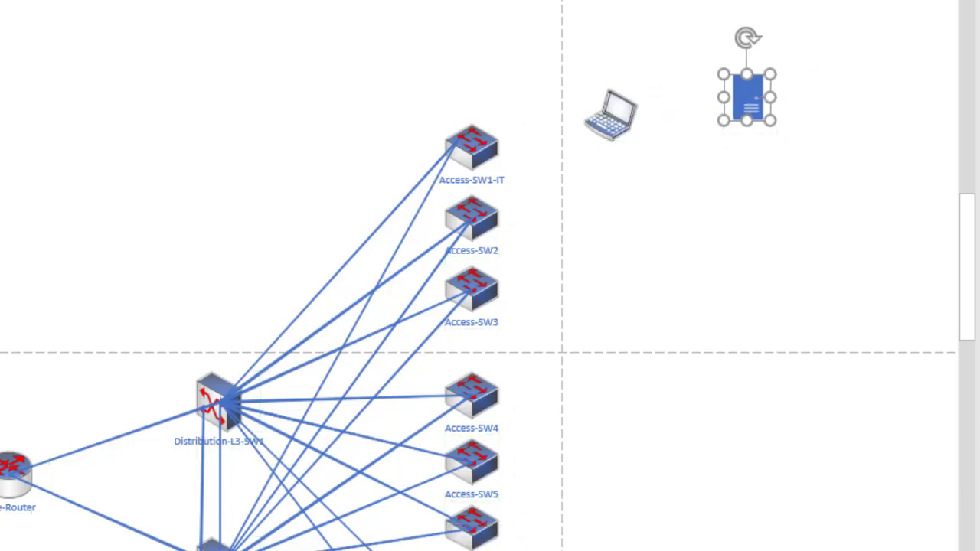
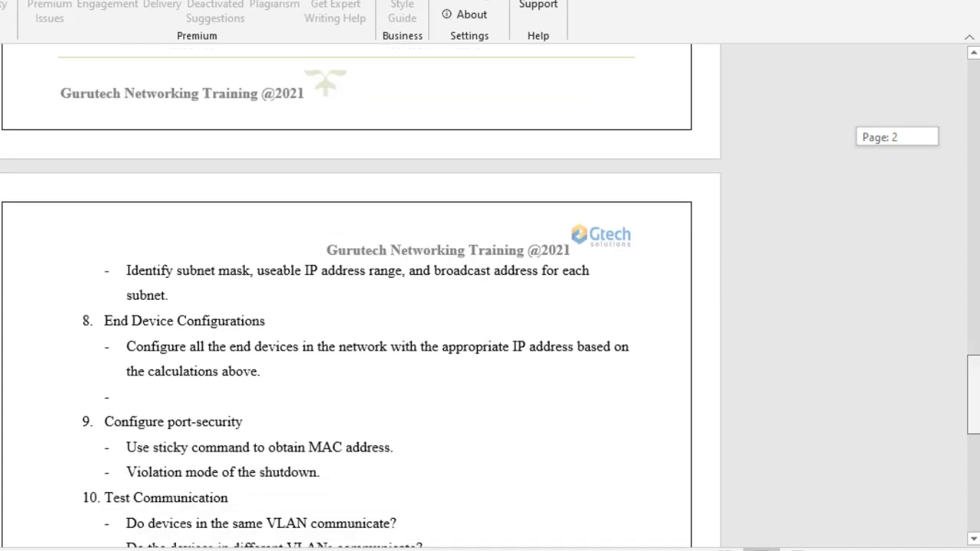
# Step: Check the floor and department tables in the Word requirements document against the layers and floors of the Visio topology
pyautogui.scroll(5, 974, 375)
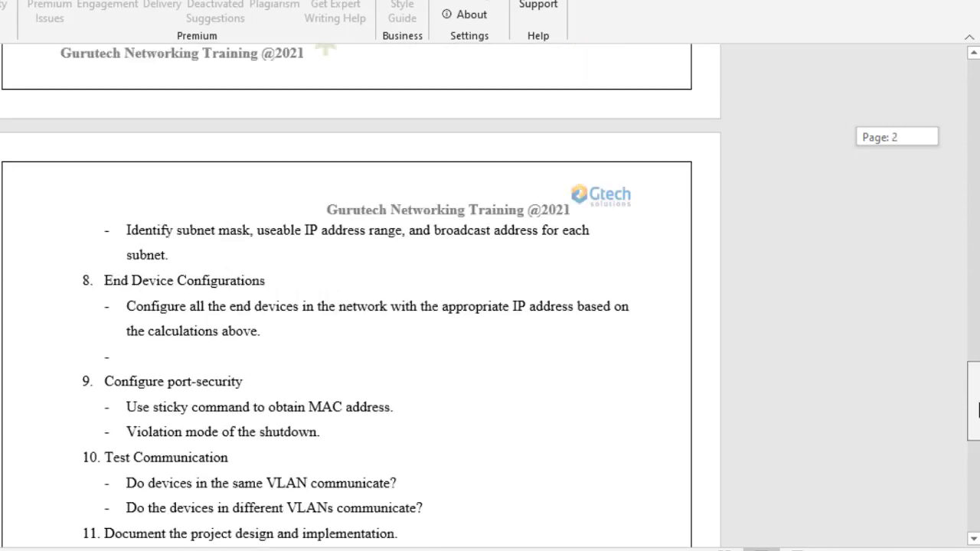
pyautogui.moveTo(974, 375); pyautogui.dragTo(958, 149)
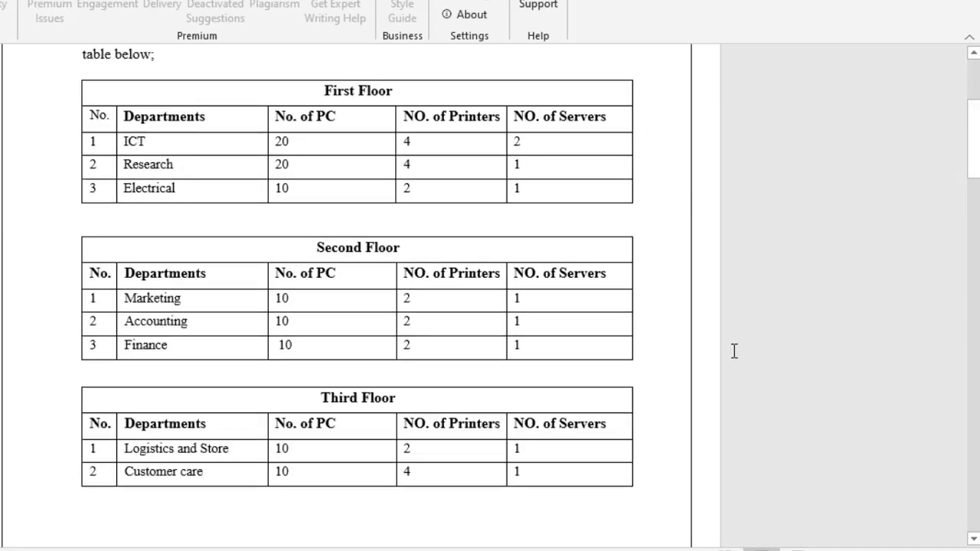
pyautogui.click(674, 550)
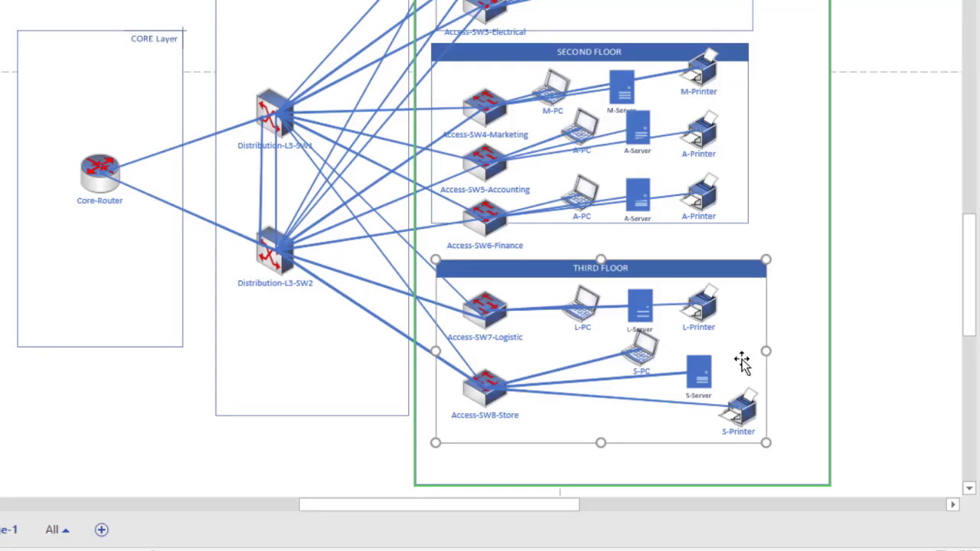
pyautogui.click(942, 180)
pyautogui.moveTo(973, 268); pyautogui.dragTo(973, 222)
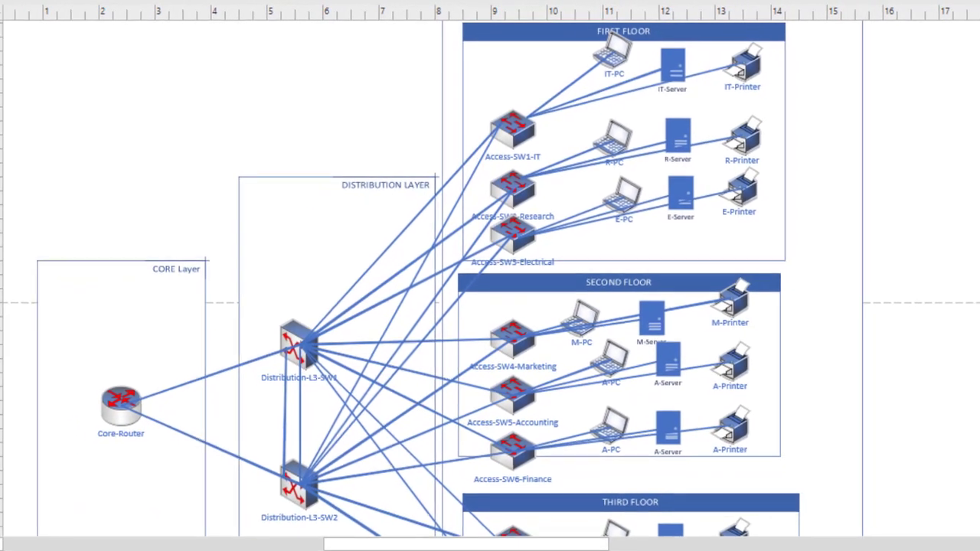
pyautogui.scroll(-5, 490, 276)
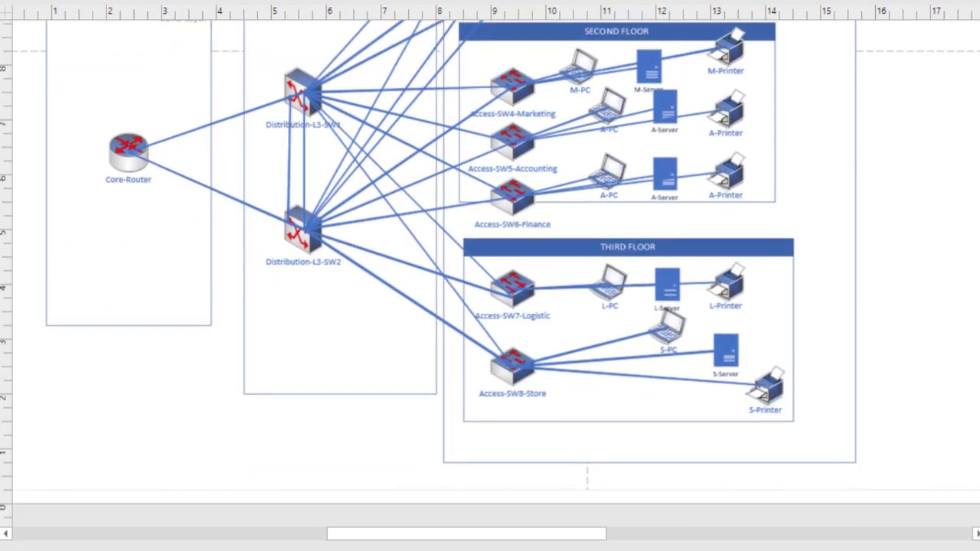
pyautogui.scroll(-1, 490, 275)
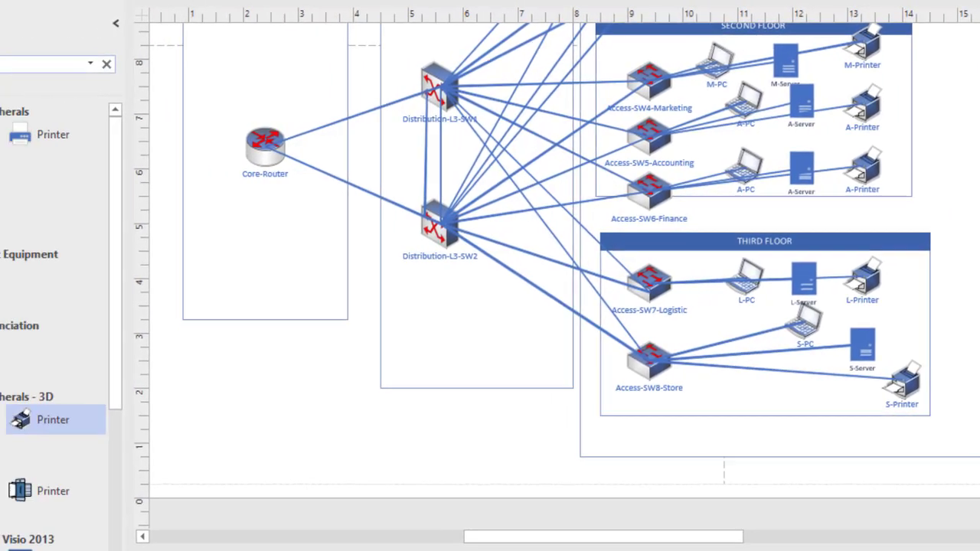
# Step: Search the shape library for "CLOUD" and place the Network Locations Cloud shape below the CORE Layer container
pyautogui.write('CLOUD')
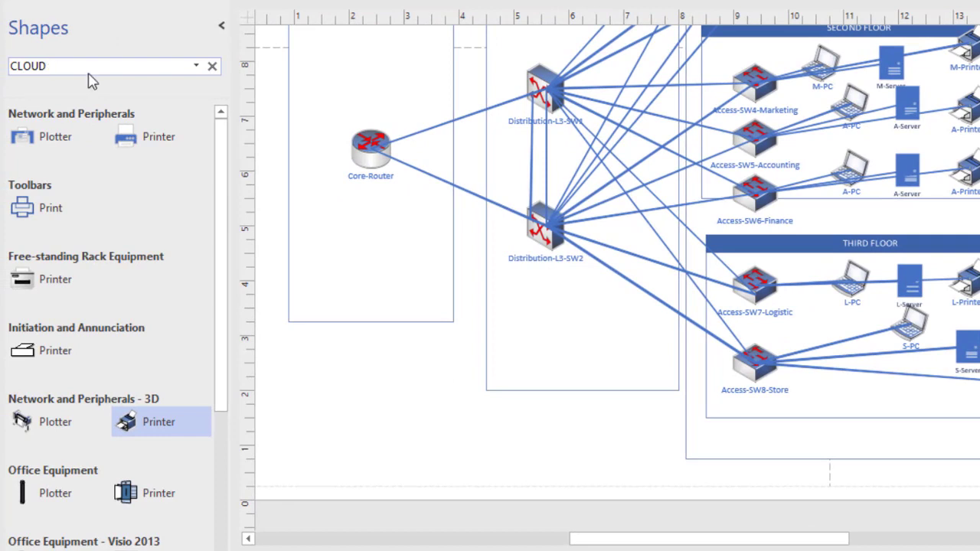
pyautogui.press('Return')
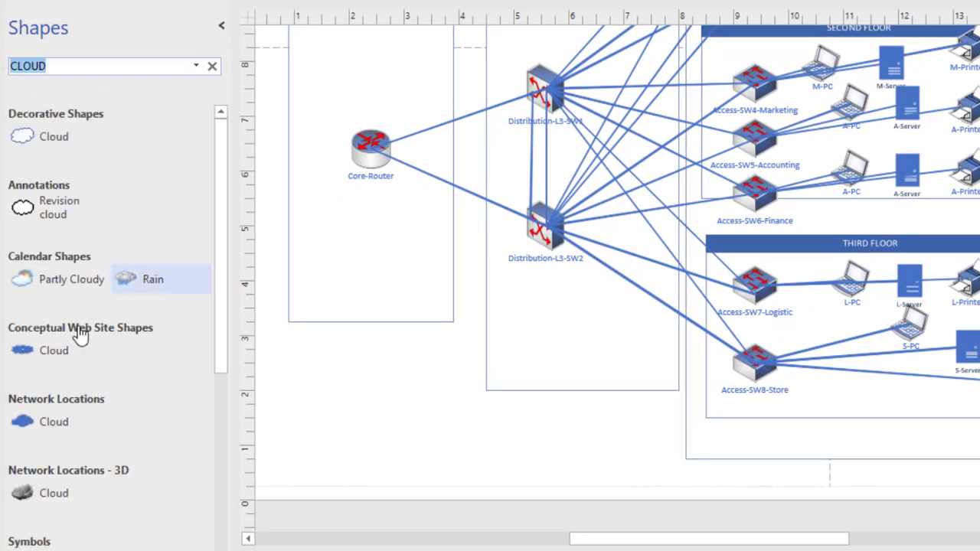
pyautogui.moveTo(37, 421); pyautogui.dragTo(346, 389)
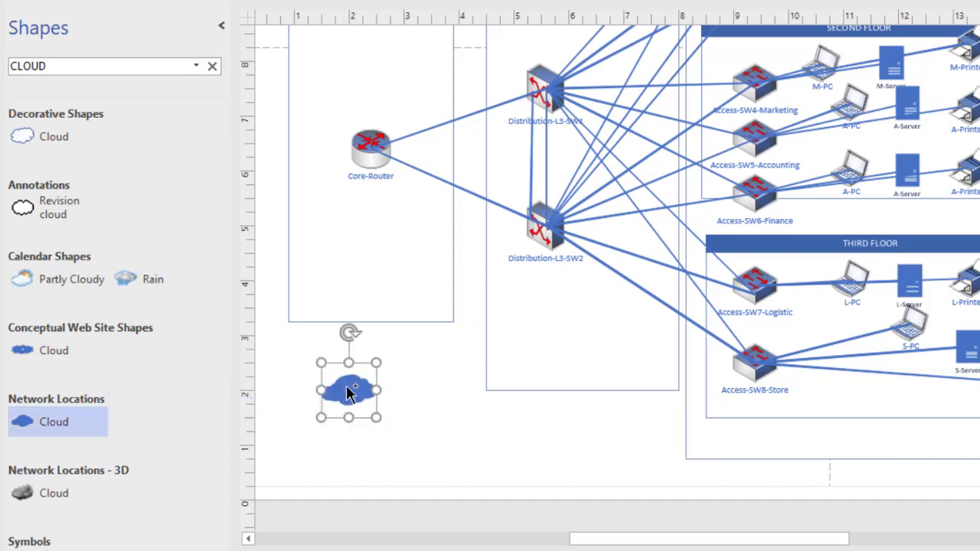
# Step: Label the cloud shape below the CORE Layer container "ISP"
pyautogui.doubleClick(346, 389)
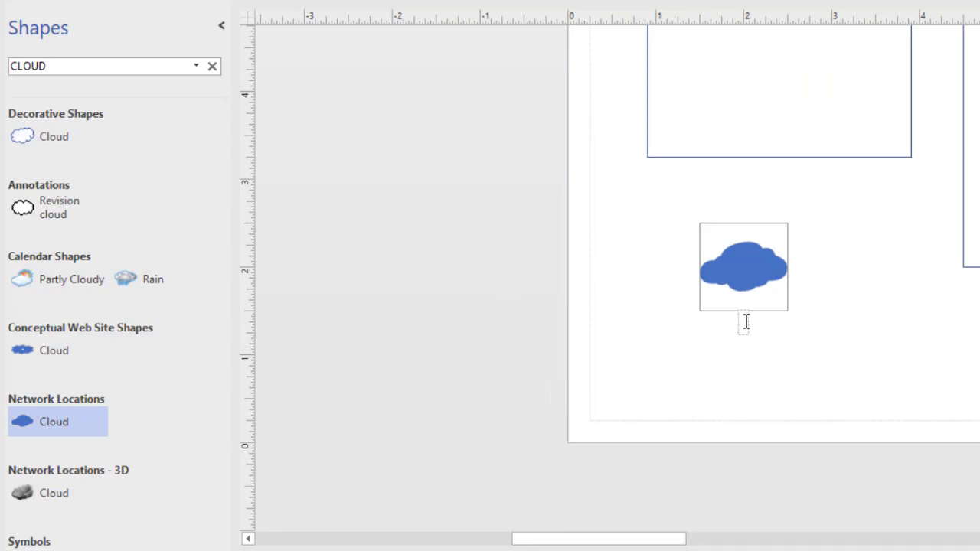
pyautogui.write('ISP')
pyautogui.click(885, 301)
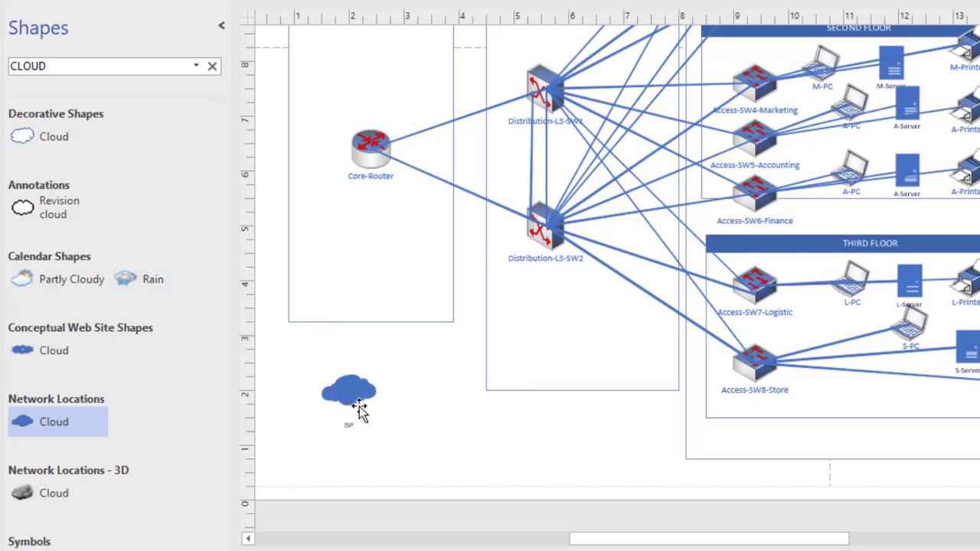
# Step: Search the shape library for "LINK" and connect Core-Router to the ISP cloud with the Connectors shape Comm-link 1
pyautogui.doubleClick(52, 65)
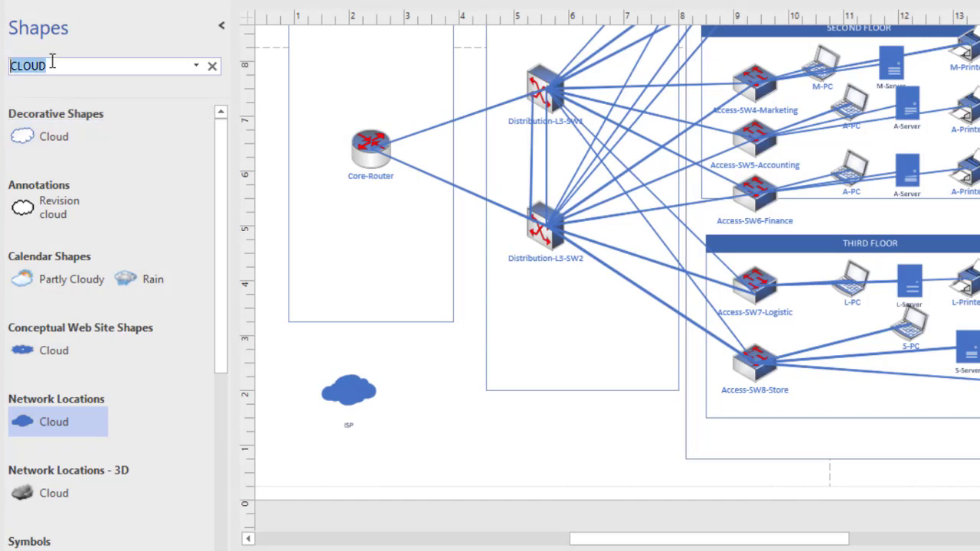
pyautogui.write('LINK')
pyautogui.press('Return')
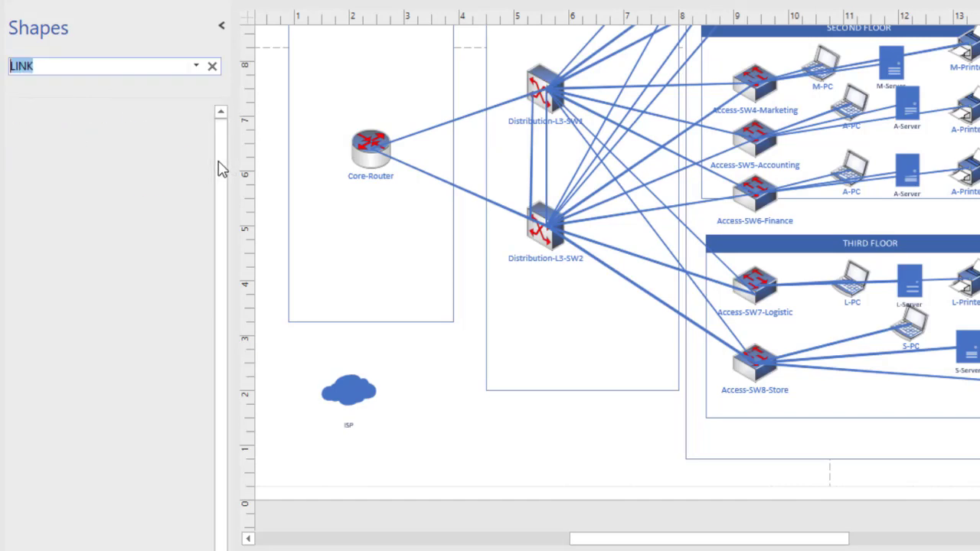
pyautogui.moveTo(220, 172); pyautogui.dragTo(221, 363)
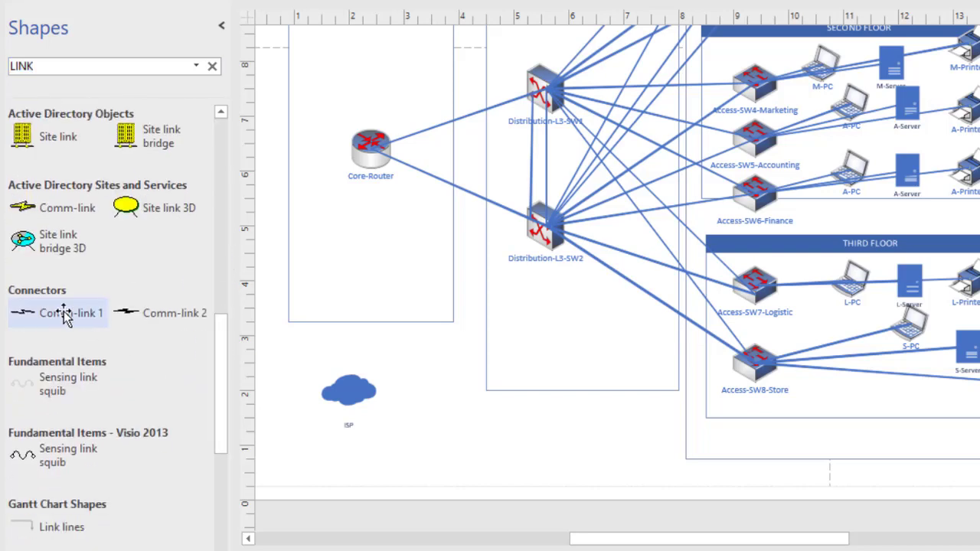
pyautogui.moveTo(61, 314); pyautogui.dragTo(348, 390)
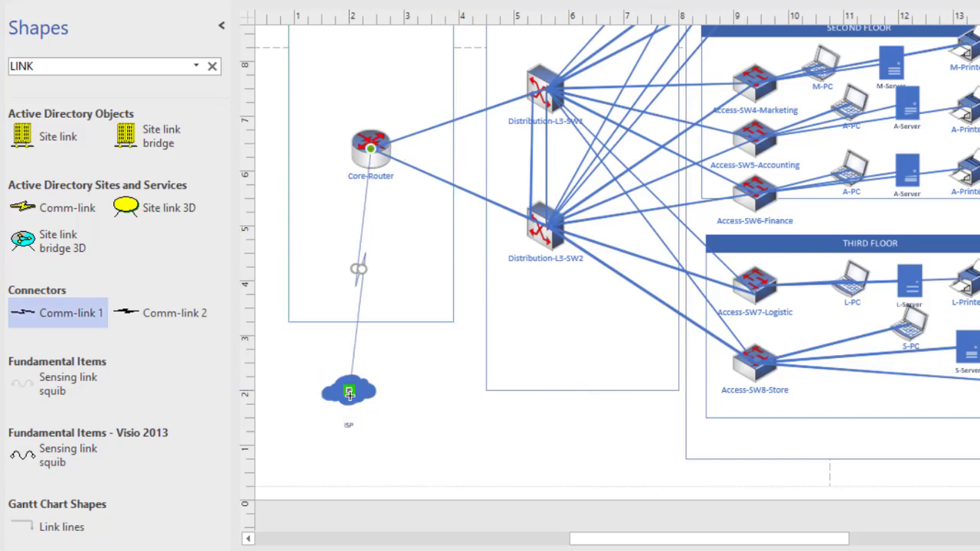
pyautogui.click(442, 412)
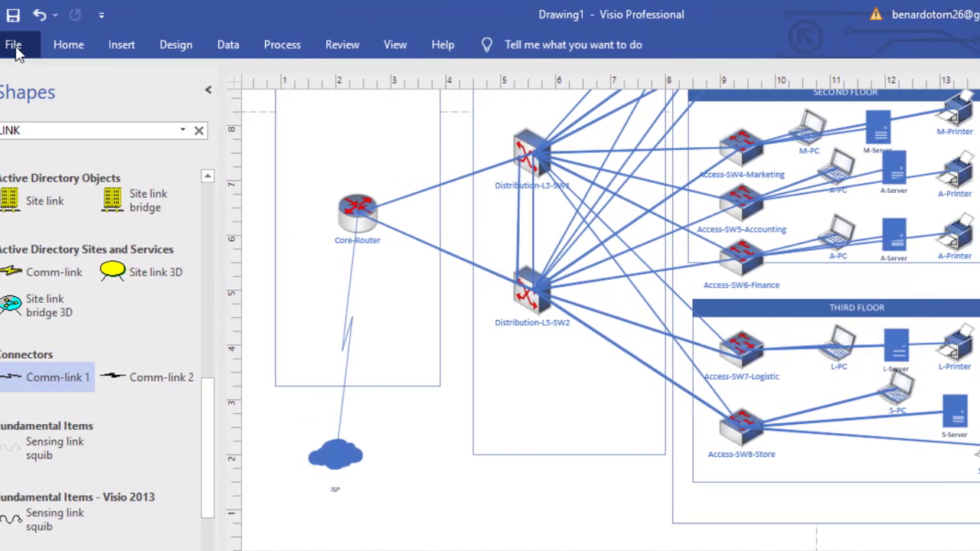
# Step: Start exporting the drawing as a PNG Portable Network Graphics (*.png) image
pyautogui.click(50, 44)
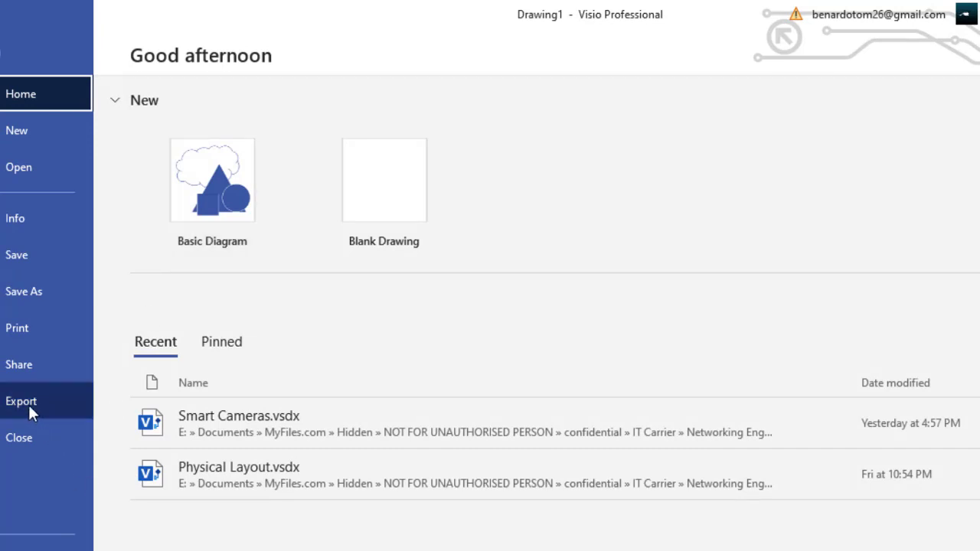
pyautogui.click(28, 404)
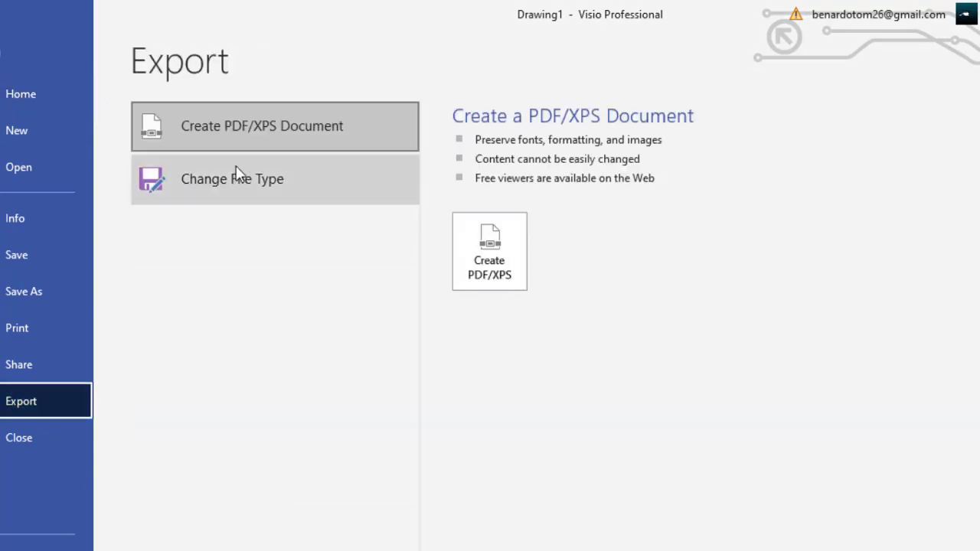
pyautogui.click(237, 189)
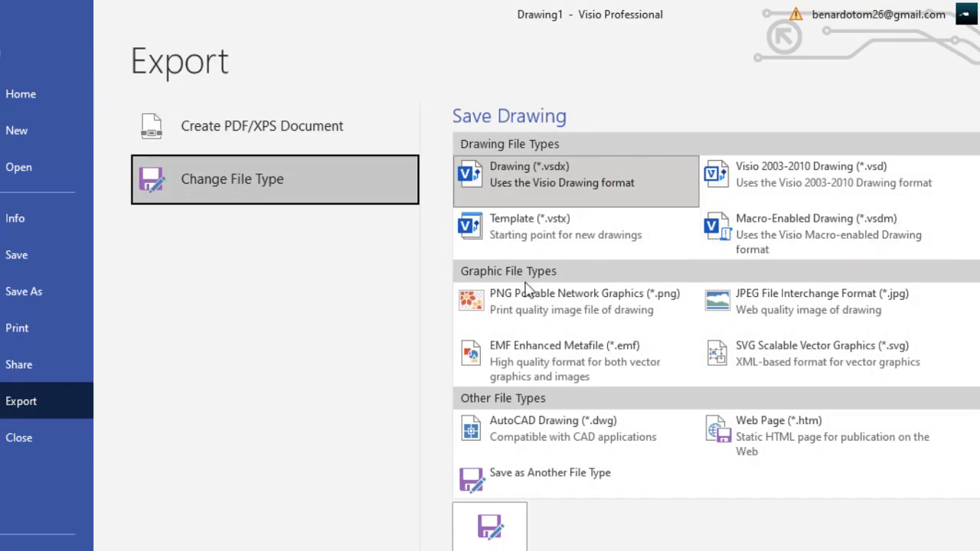
pyautogui.click(567, 308)
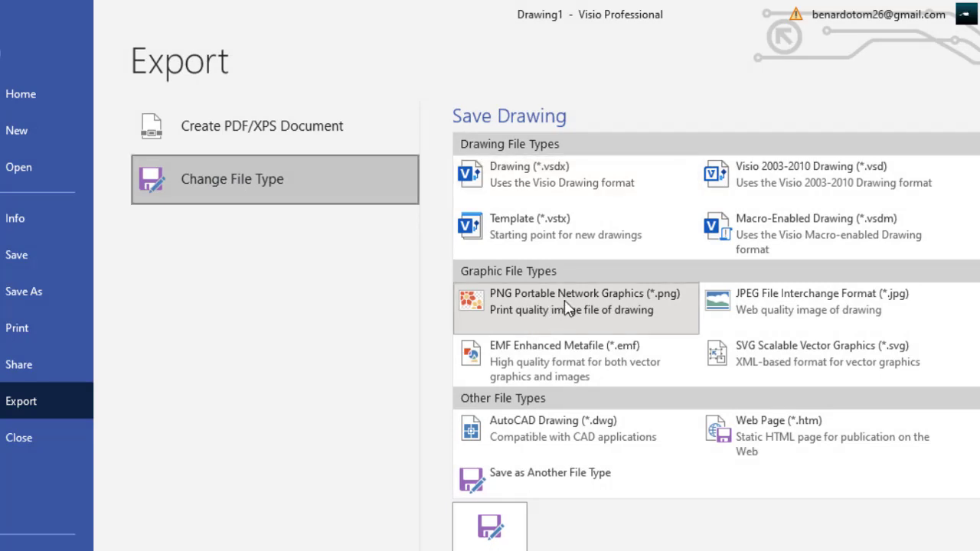
pyautogui.doubleClick(568, 307)
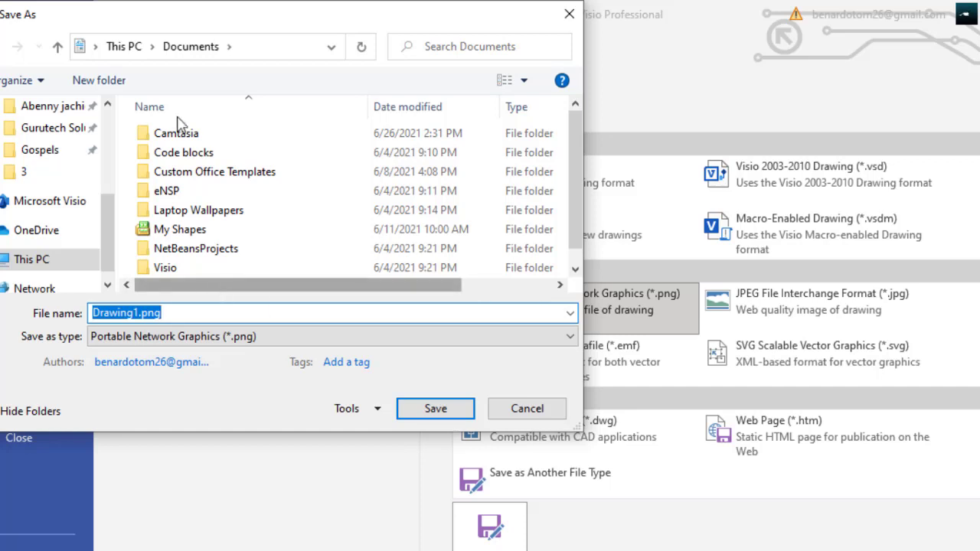
# Step: Save the PNG on the Desktop as Topology, accepting the output options with Screen resolution and Source size
pyautogui.moveTo(107, 228); pyautogui.dragTo(106, 132)
pyautogui.click(53, 113)
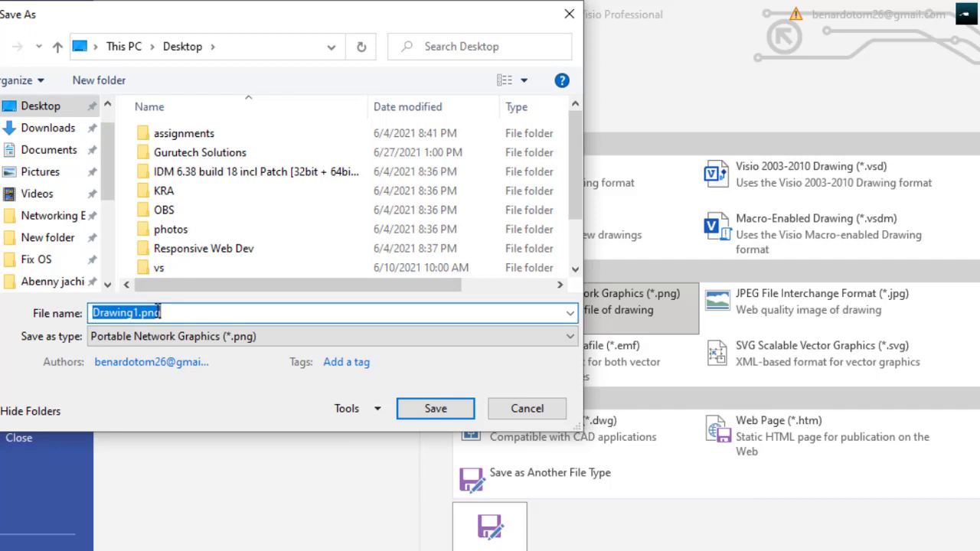
pyautogui.write('t0')
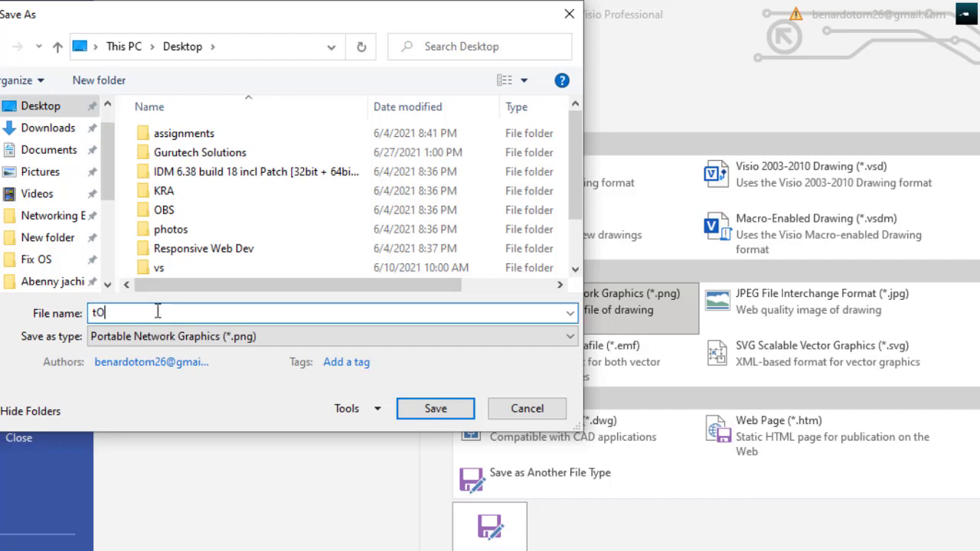
pyautogui.press('BackSpace')
pyautogui.press('BackSpace')
pyautogui.write('Topol')
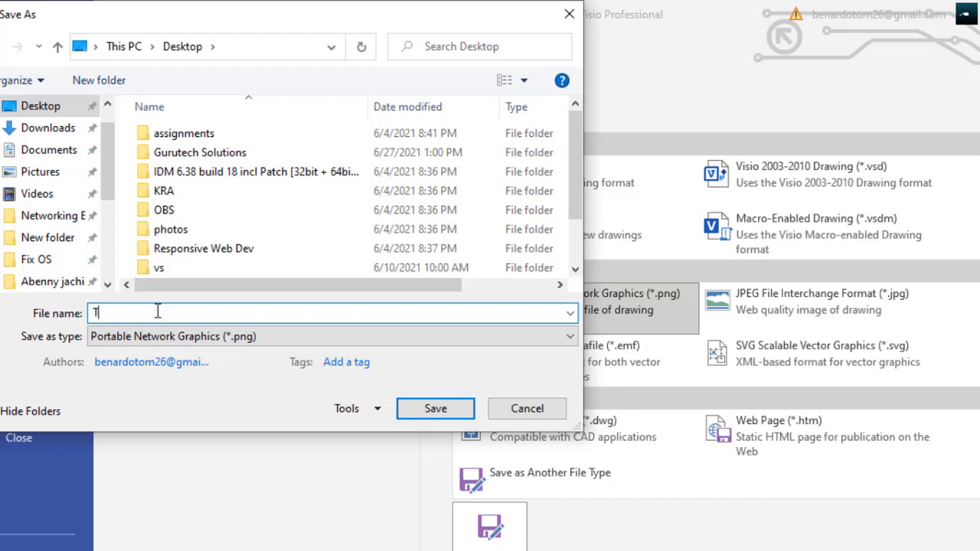
pyautogui.write('ogy')
pyautogui.click(434, 409)
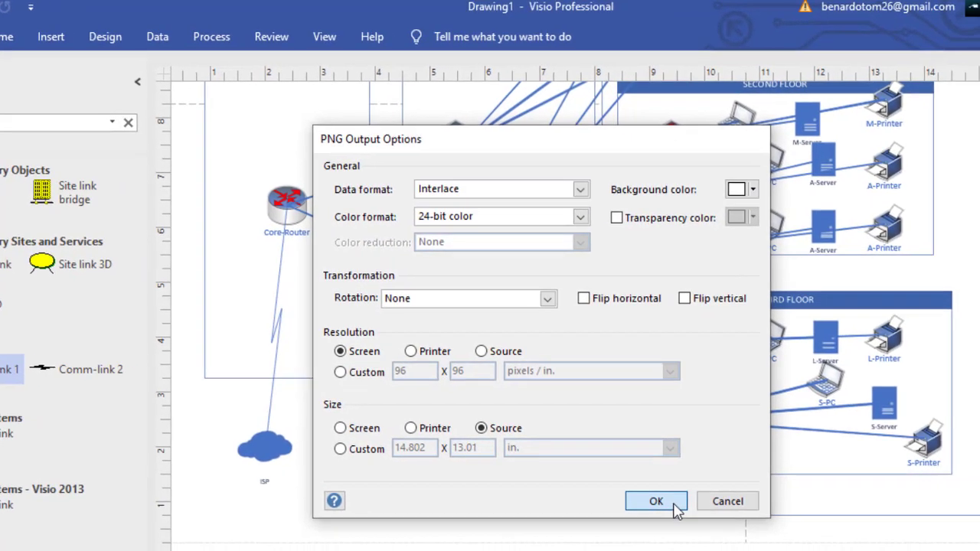
pyautogui.click(702, 509)
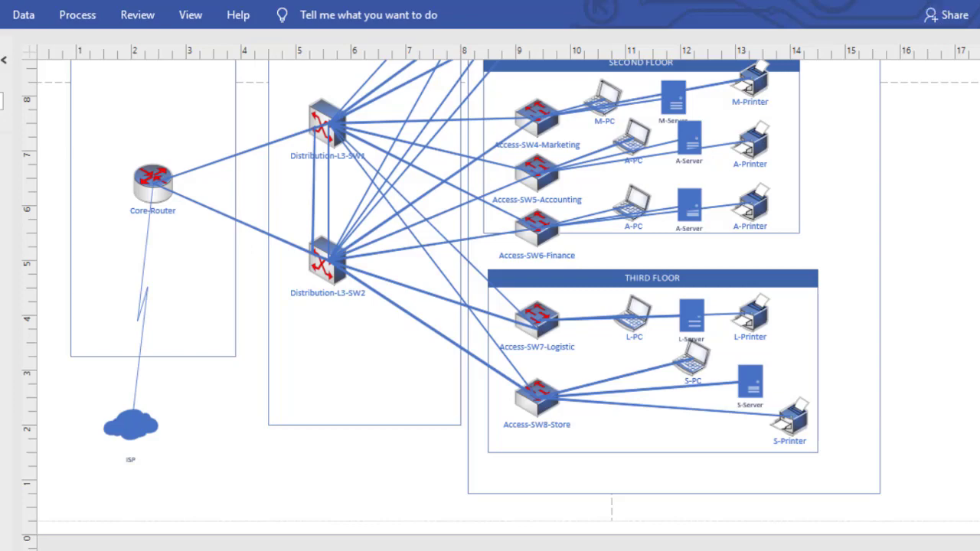
# Step: Open the exported Topology.png from the desktop in Photos and compare it with the reference image topology.png
pyautogui.click(949, 2)
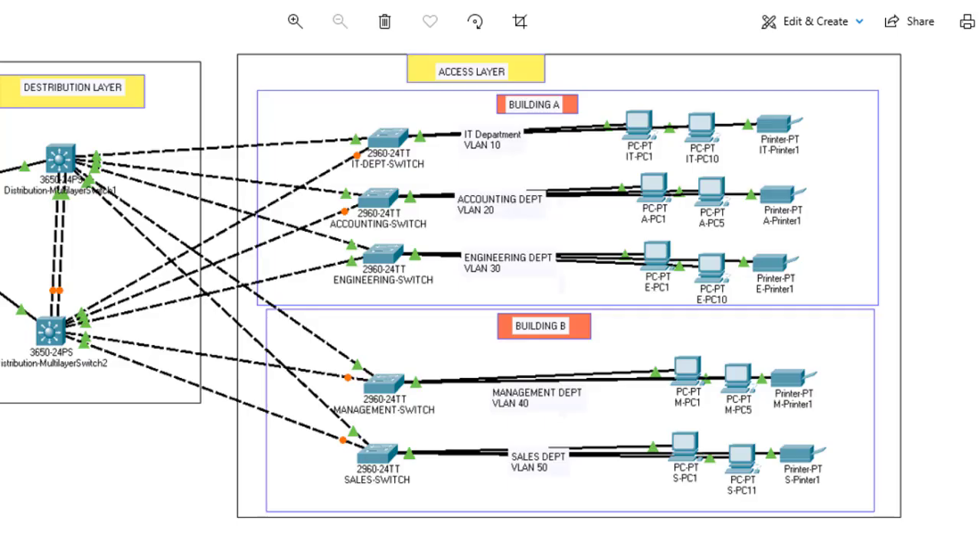
pyautogui.click(949, 1)
pyautogui.click(949, 1)
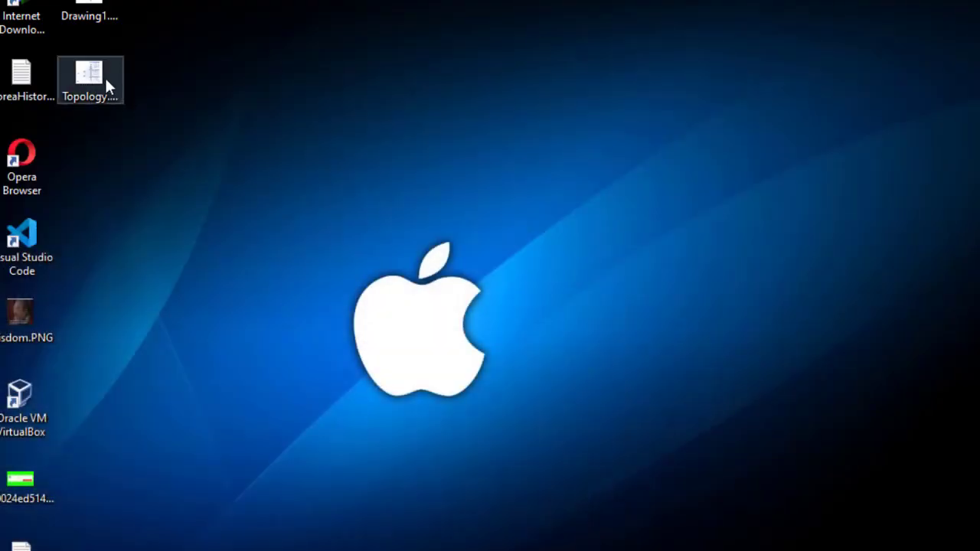
pyautogui.doubleClick(100, 84)
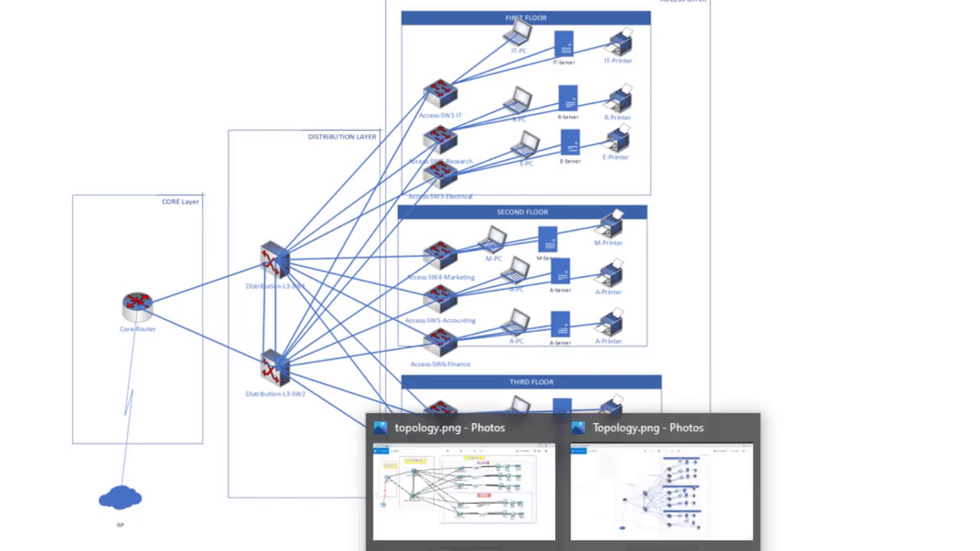
pyautogui.click(482, 505)
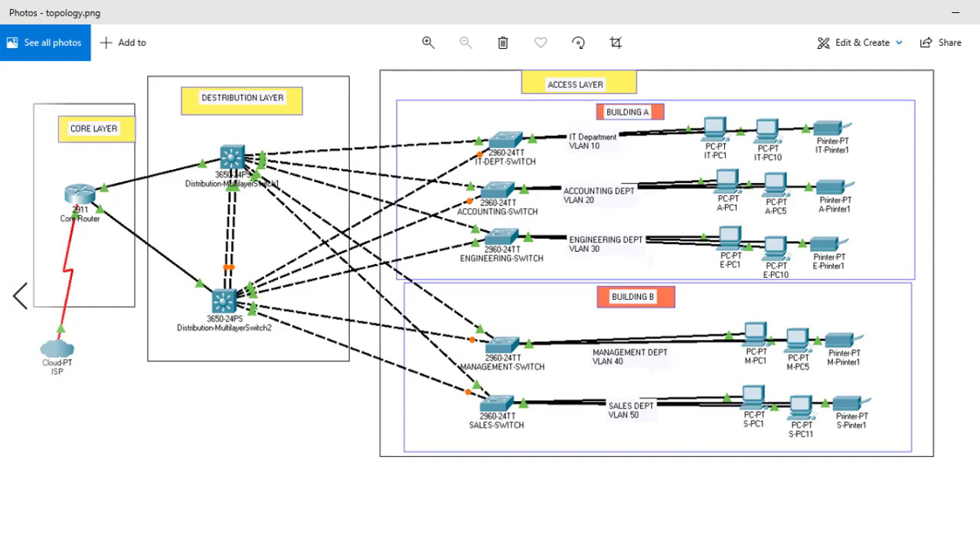
pyautogui.click(744, 503)
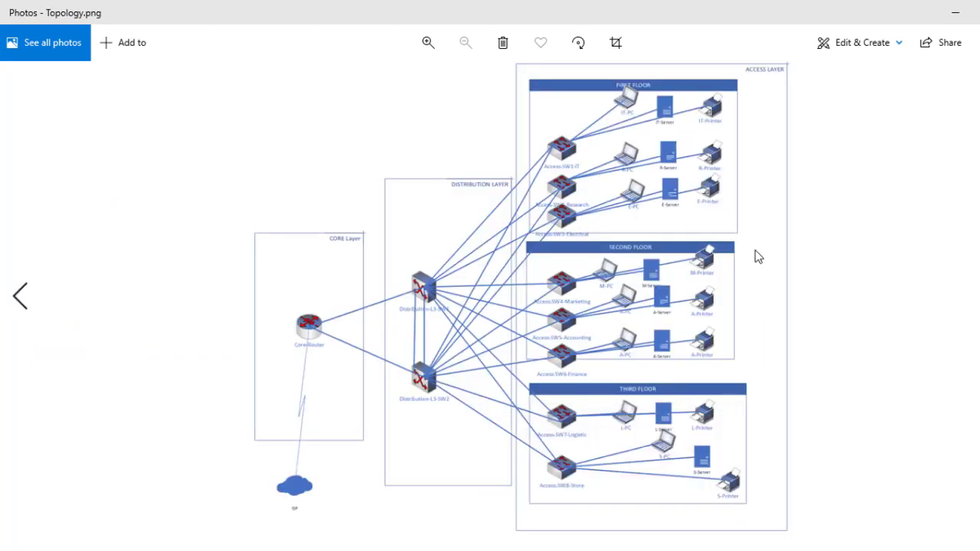